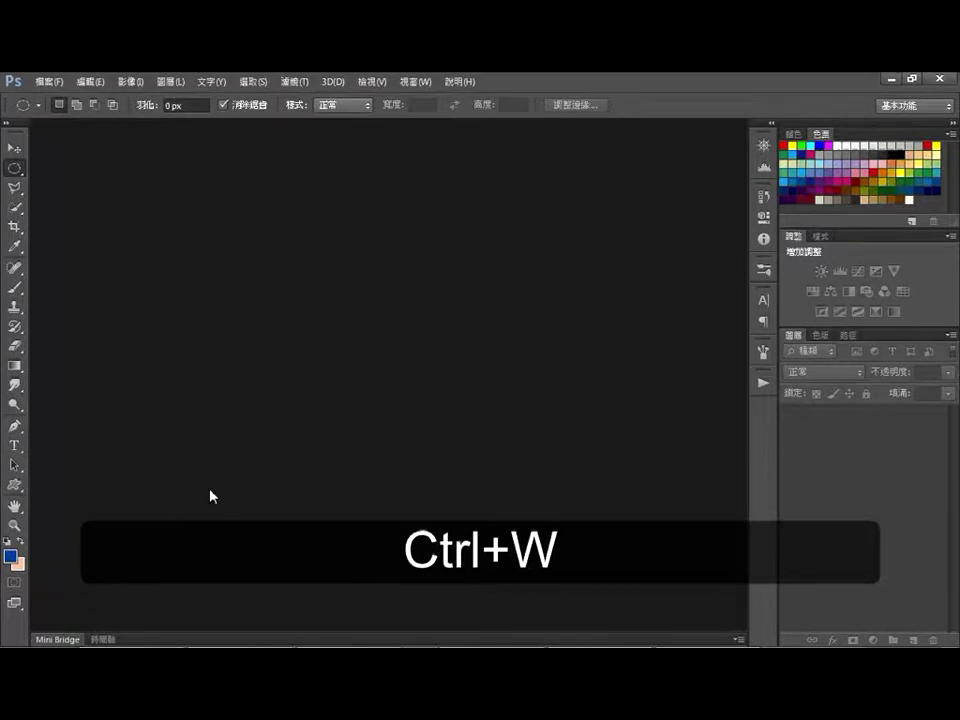
Open 相近色-01.jpg and 相近色-02.jpg together from the folder 04單元. 顏色範圍 & 相近顏色
click(69, 638)
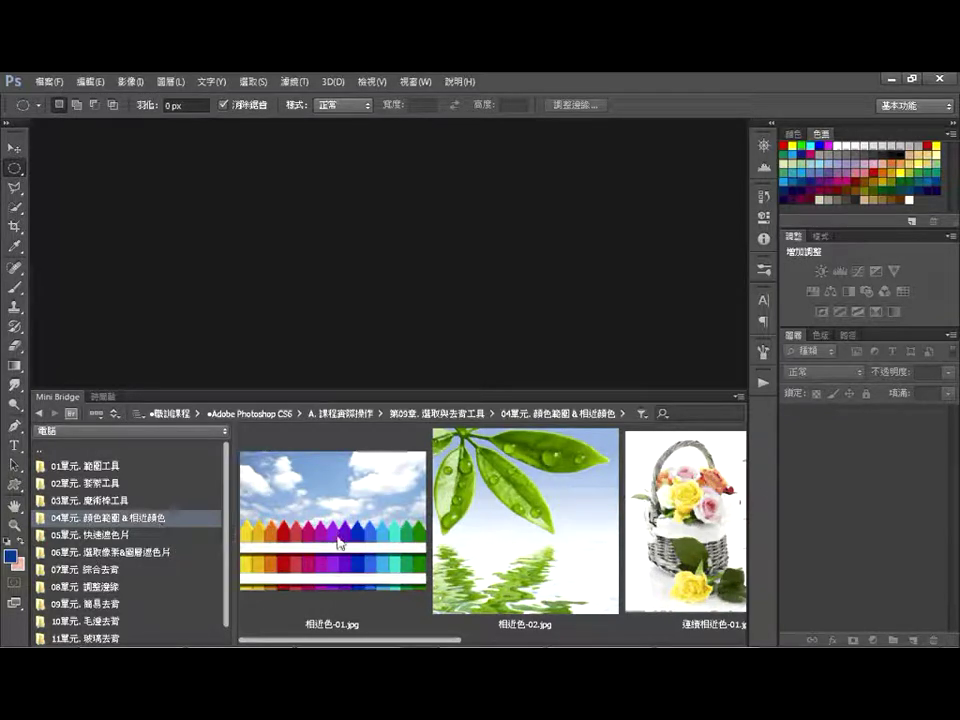
click(377, 566)
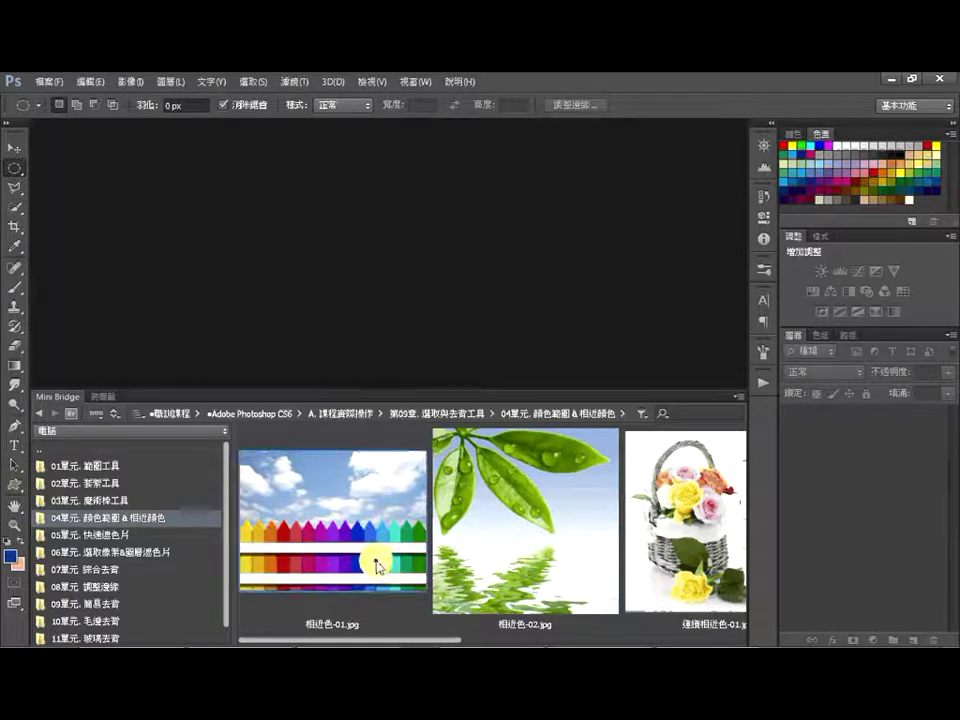
click(568, 585)
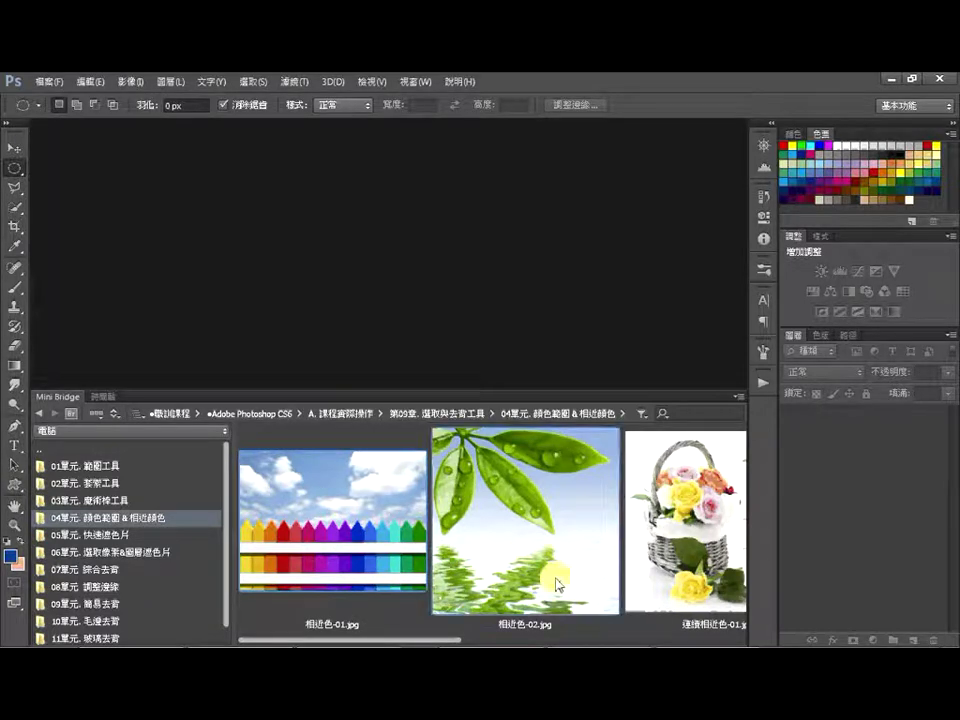
click(524, 282)
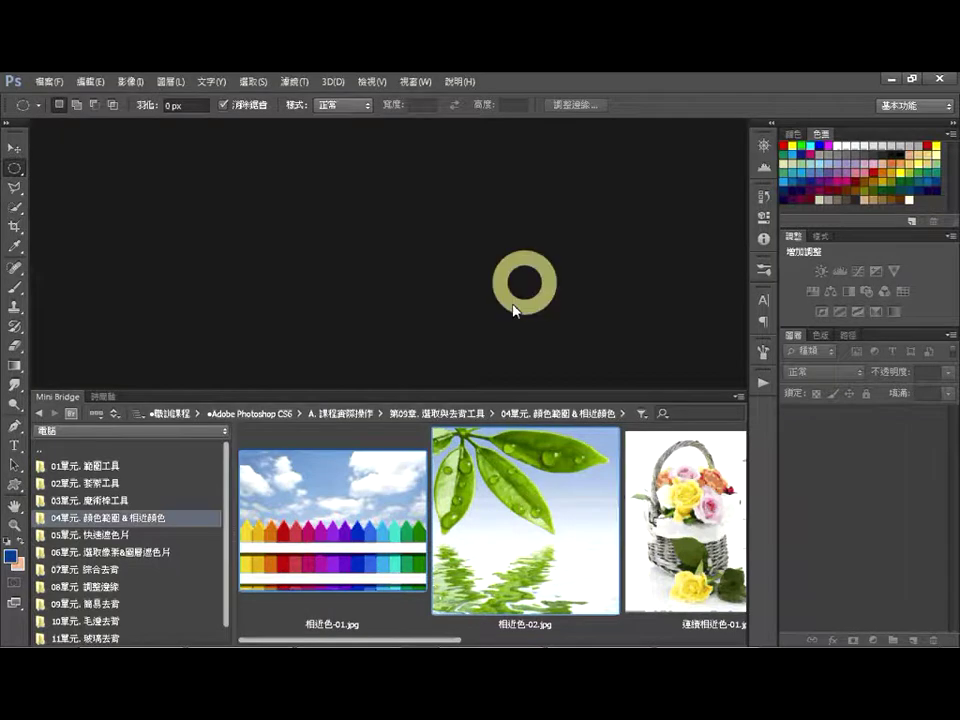
click(52, 398)
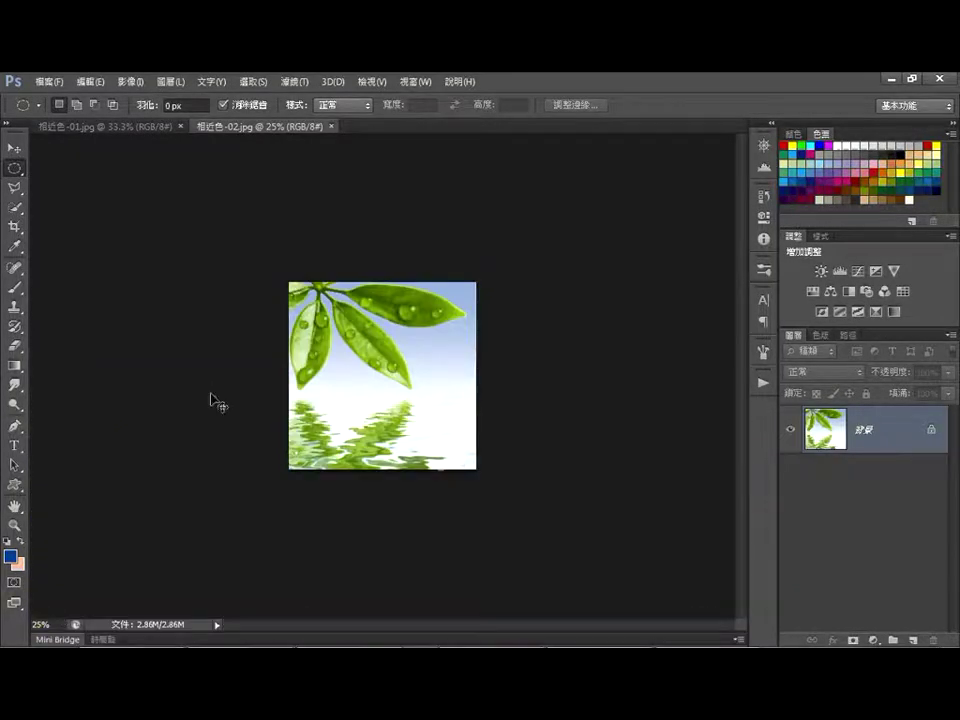
Bring 相近色-01.jpg to the front, fitted to the window, and activate the Magic Wand tool
key(ctrl+0)
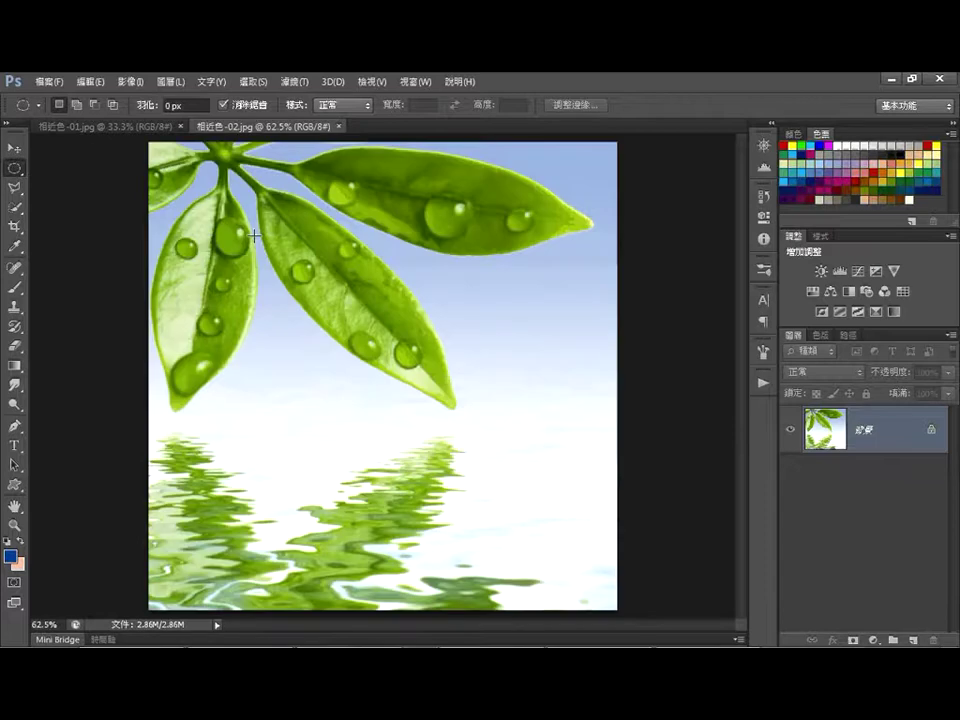
click(90, 126)
key(ctrl+0)
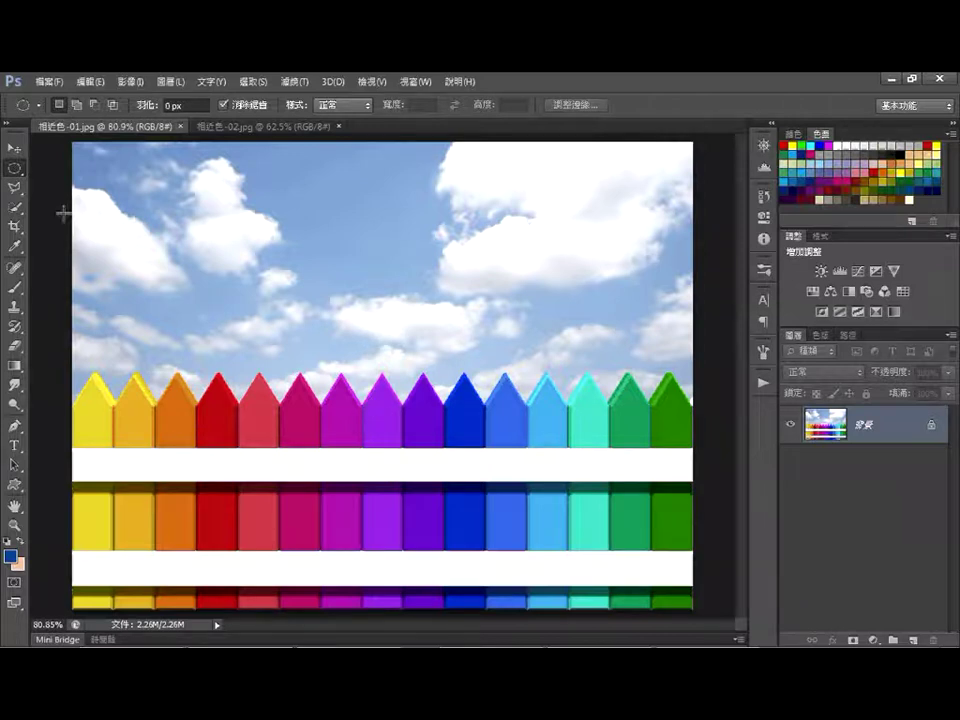
click(20, 215)
right_click(17, 208)
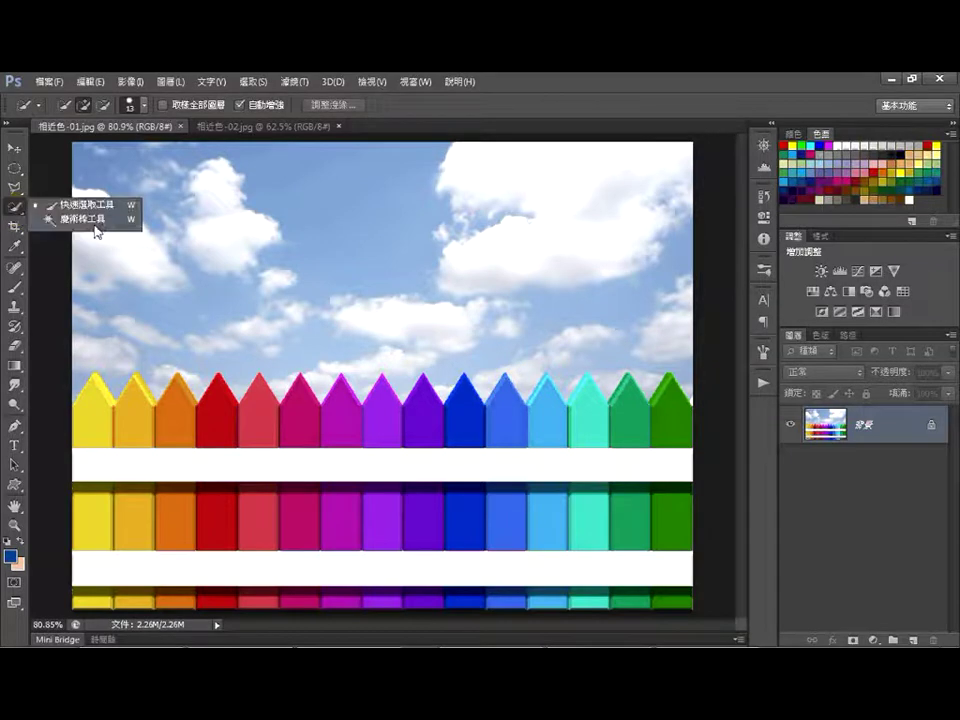
click(78, 220)
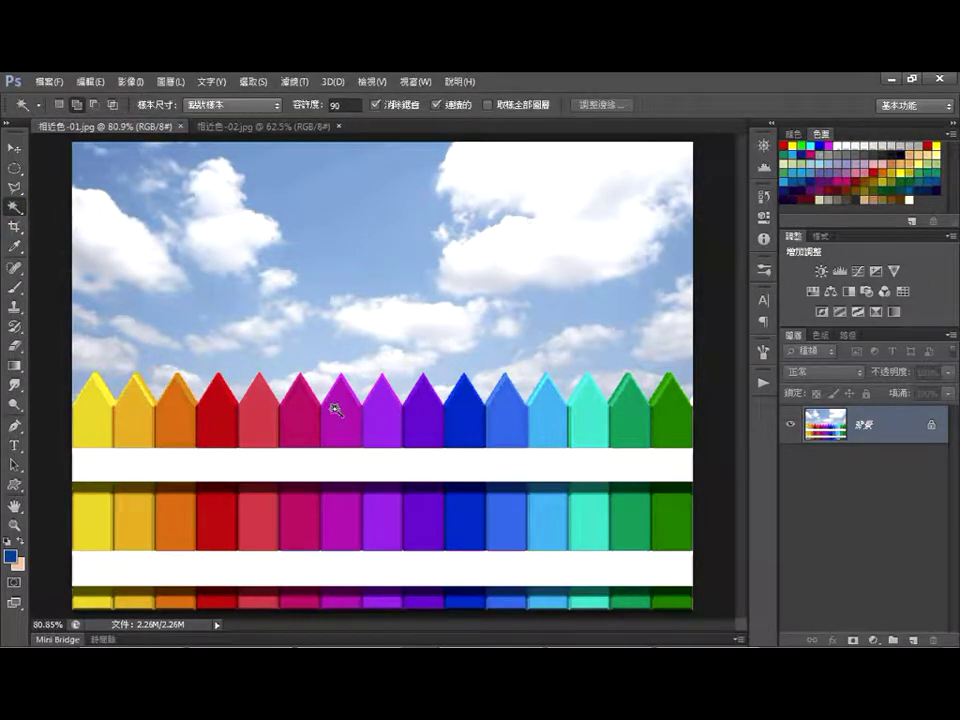
Try selecting the upper section of the dark blue picket with the Magic Wand and extend it with Similar (相近色)
click(473, 426)
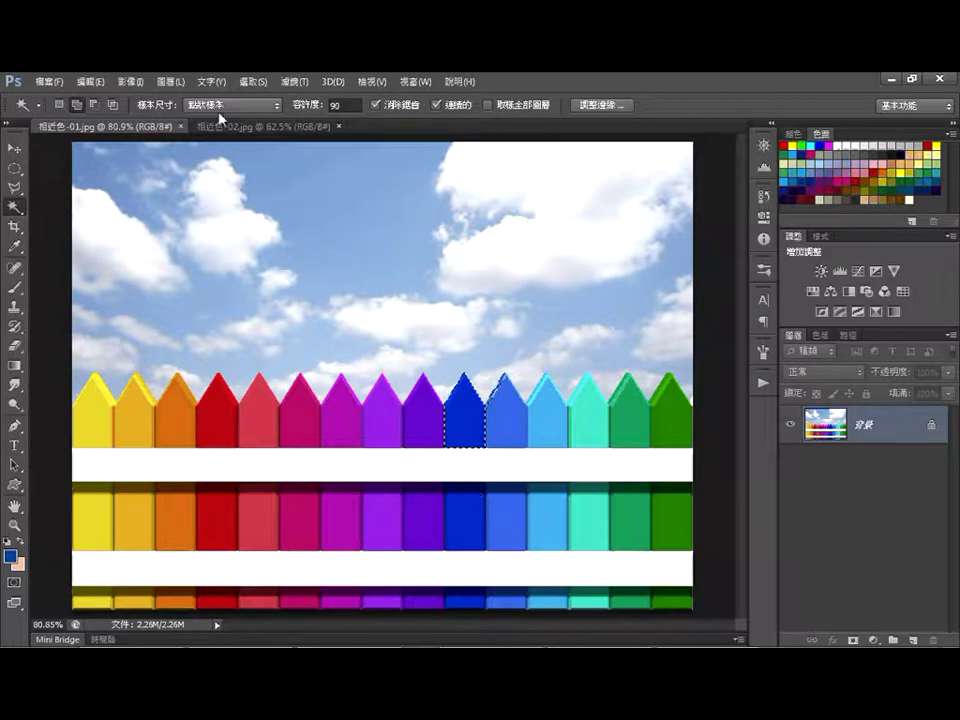
click(253, 82)
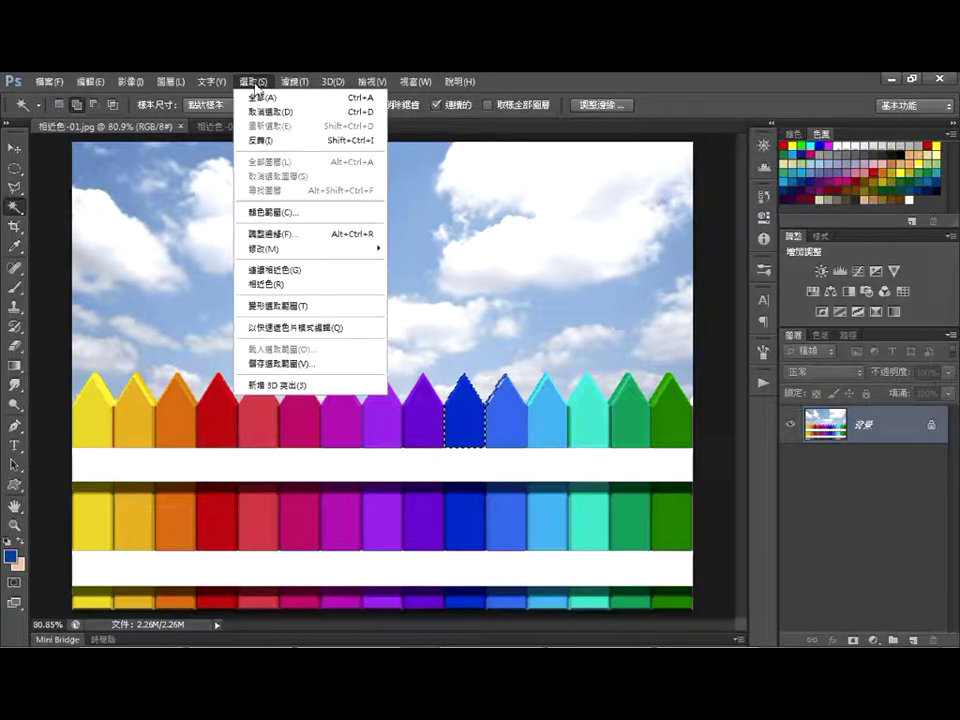
click(290, 284)
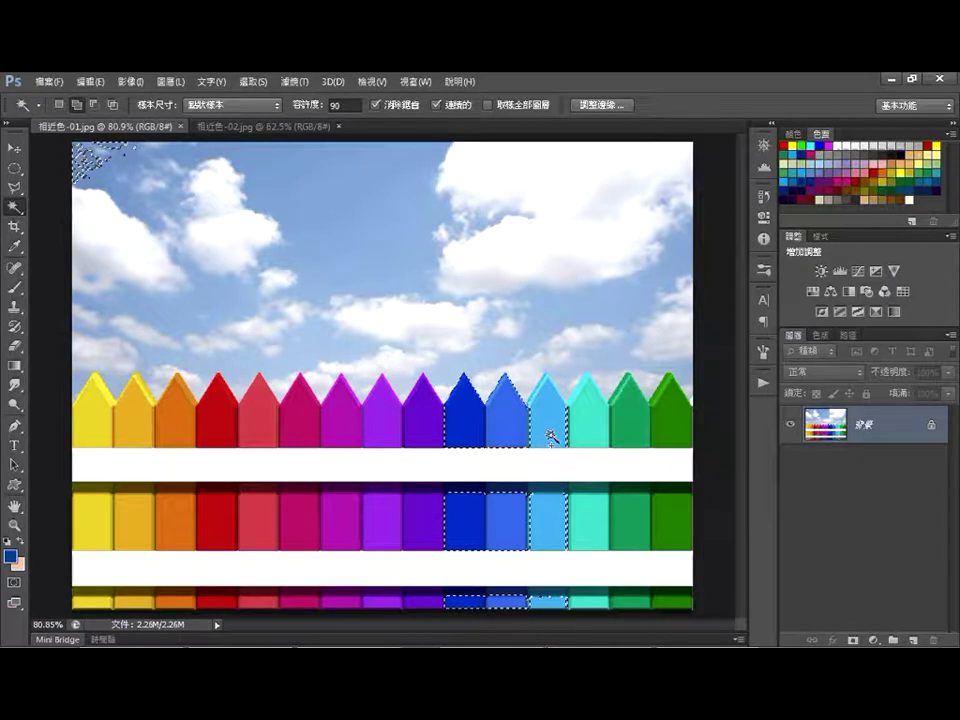
Undo the Similar command and the Magic Wand selection of the dark blue picket
click(764, 196)
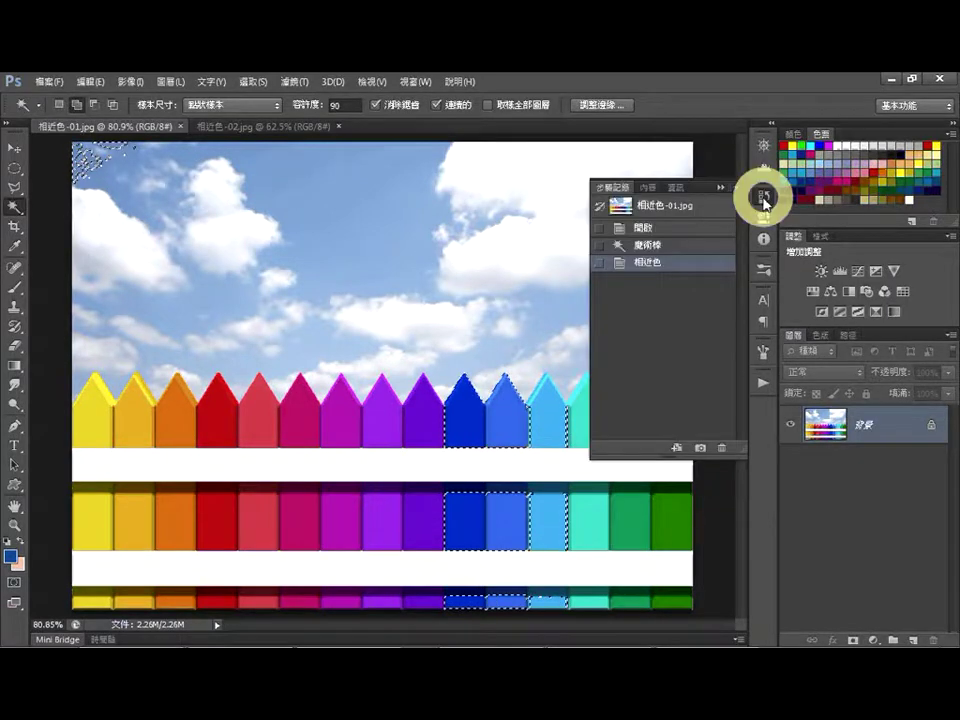
key(ctrl+alt+z)
key(ctrl+alt+z)
click(764, 196)
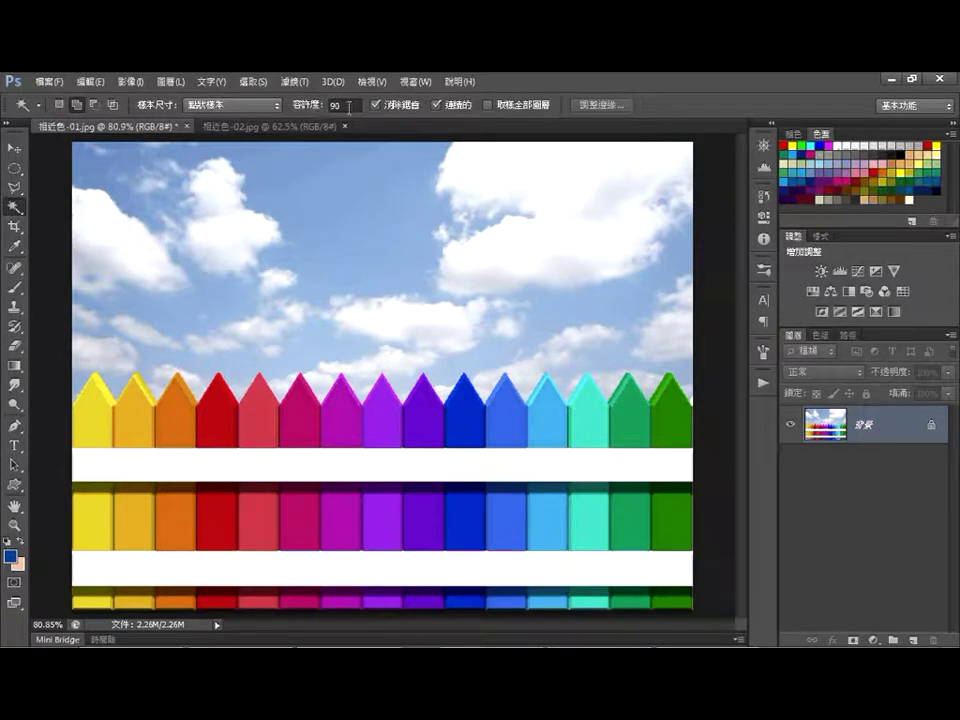
With the Magic Wand tolerance set to 10, select the upper section of the first yellow picket and extend it with Similar (相近色)
click(317, 104)
text(10)
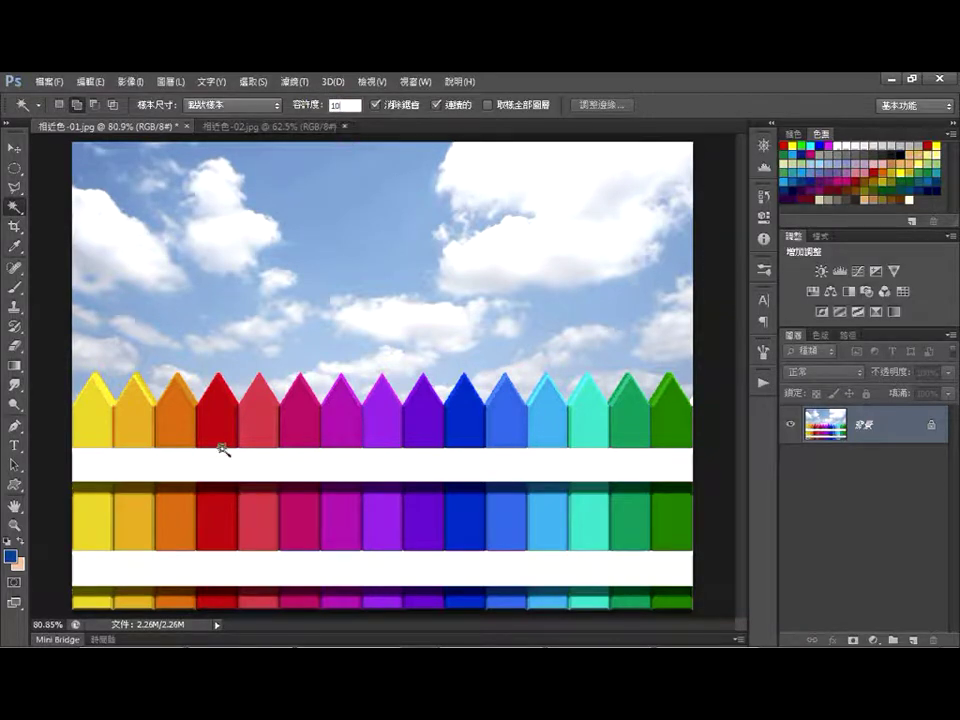
click(88, 418)
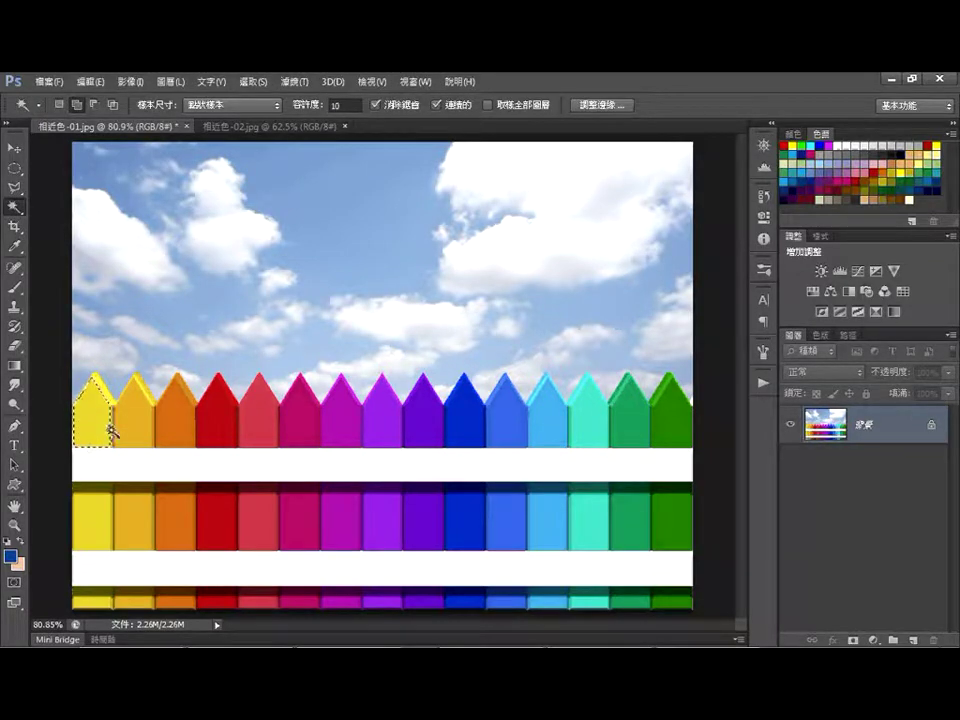
click(247, 82)
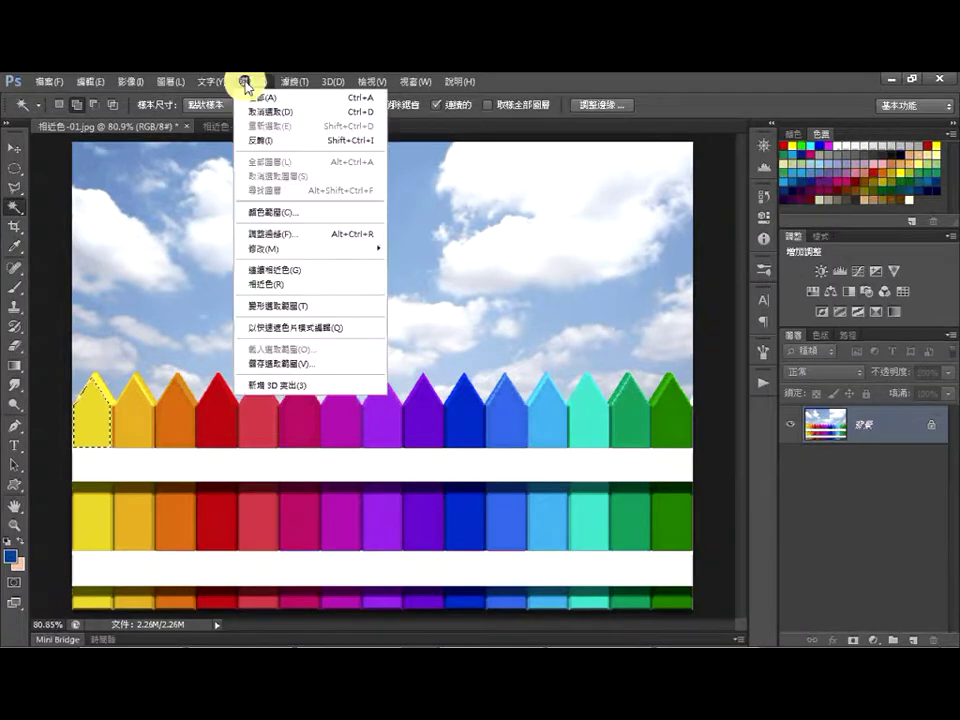
click(289, 284)
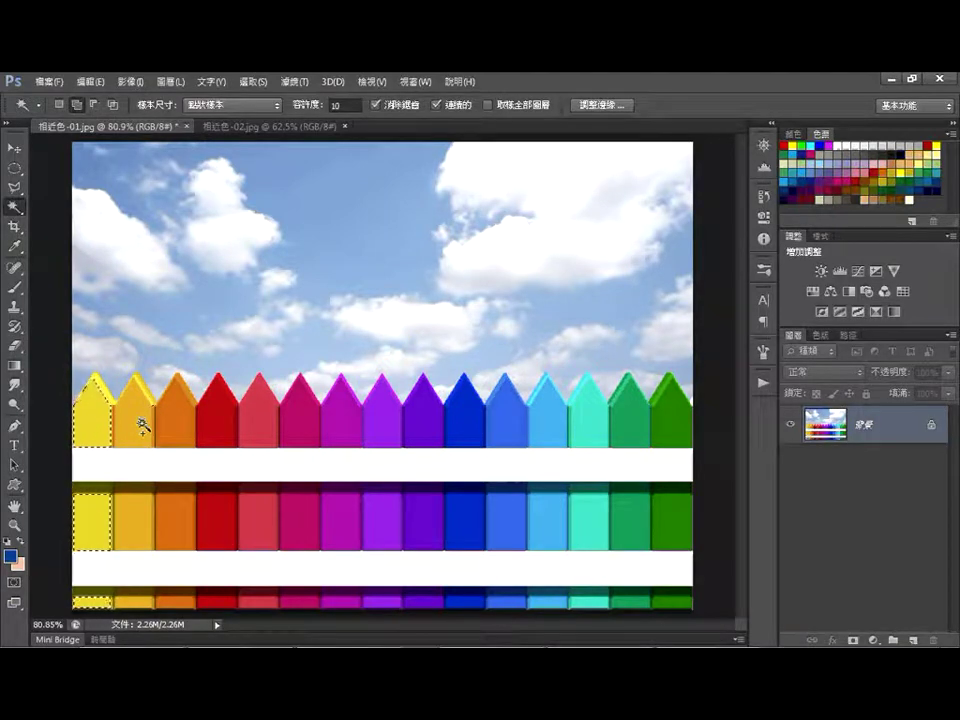
Revert 相近色-01.jpg to its opening history snapshot to clear the yellow selection
click(763, 195)
click(681, 208)
click(763, 195)
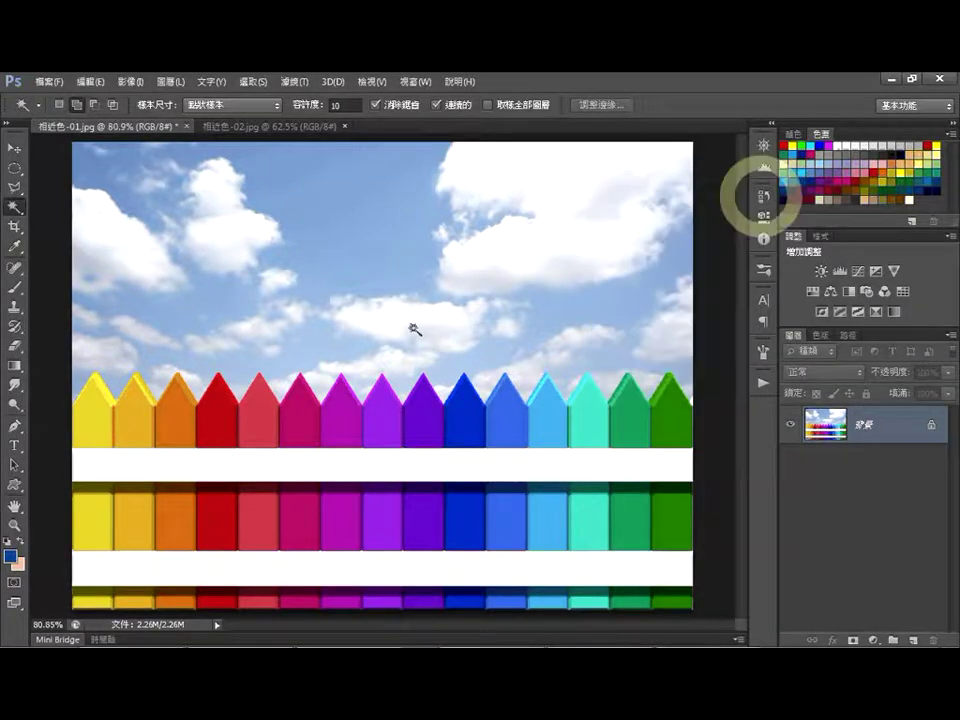
Try adding the dark shadow strip to the upper yellow picket selection and extending both with Similar (相近色), and revert to the opening snapshot
click(76, 104)
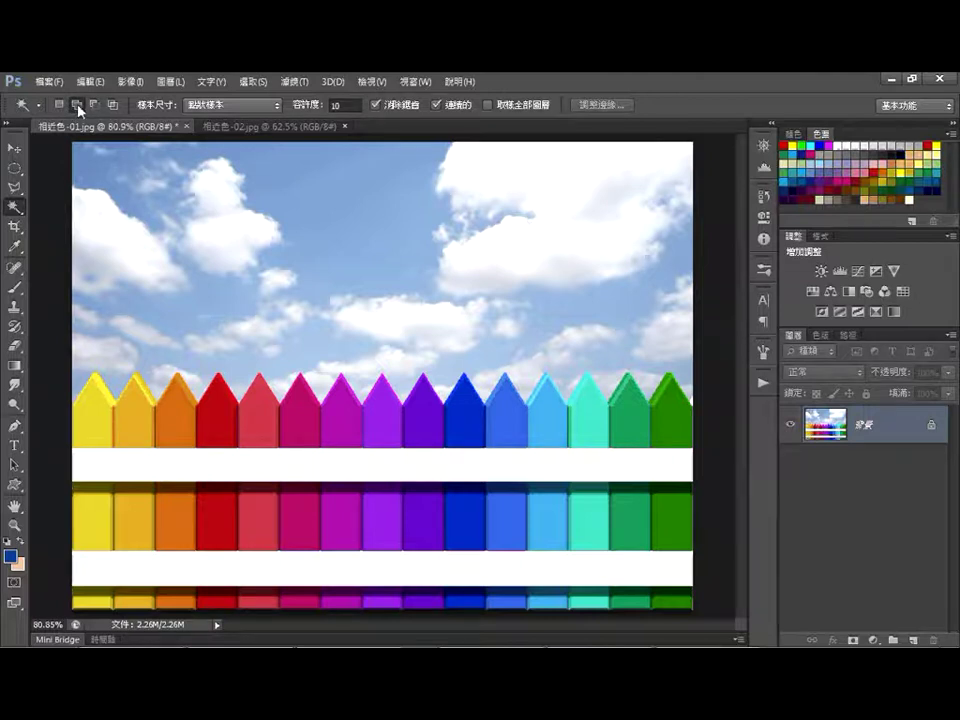
click(96, 424)
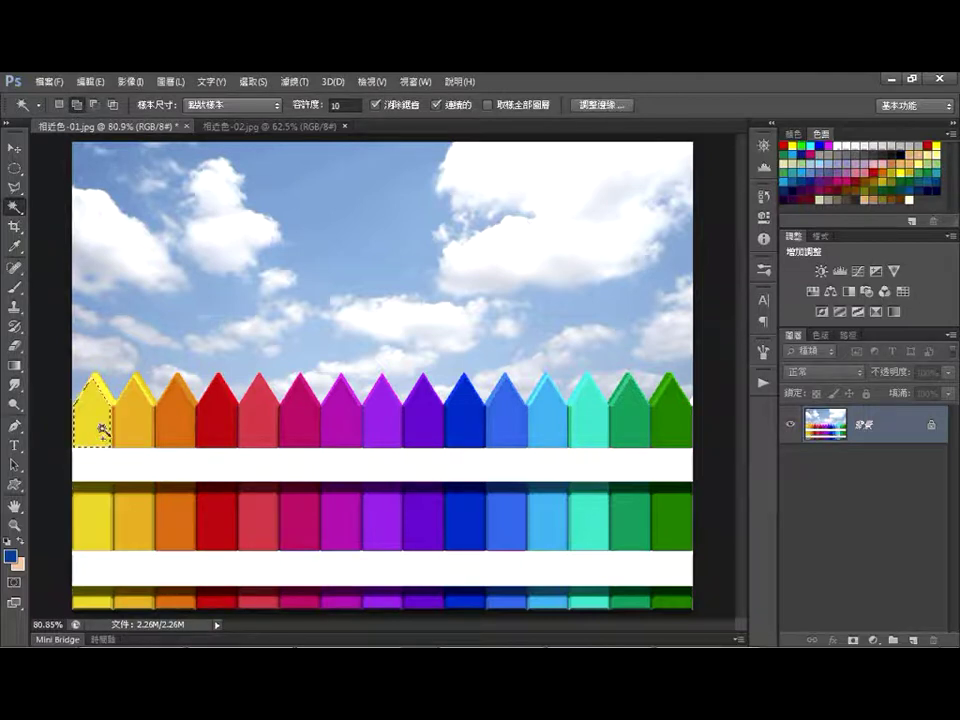
click(91, 497)
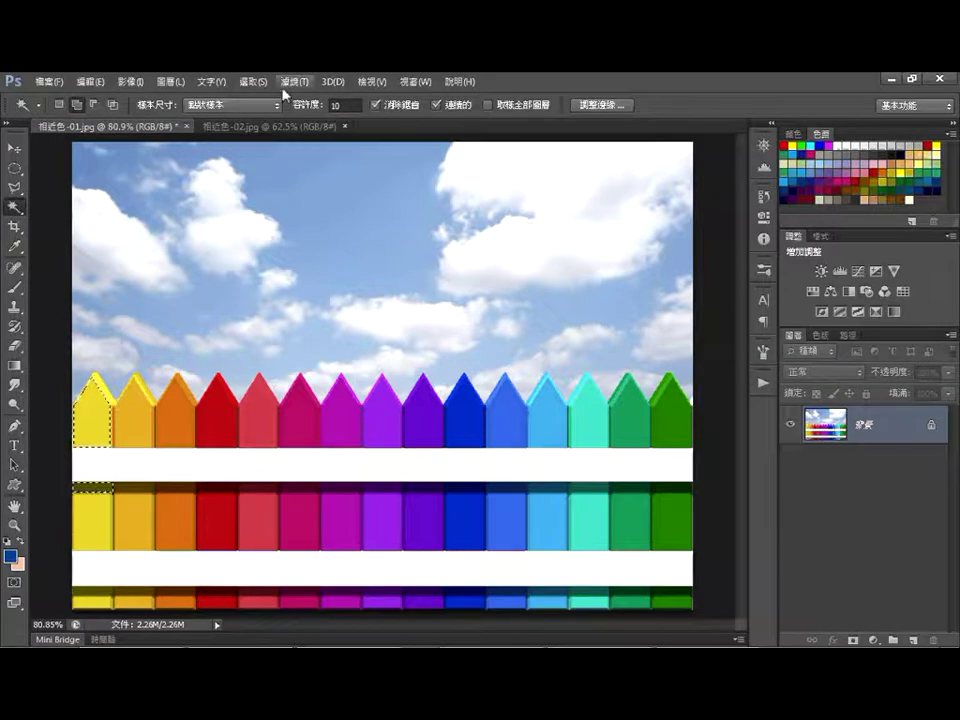
click(251, 88)
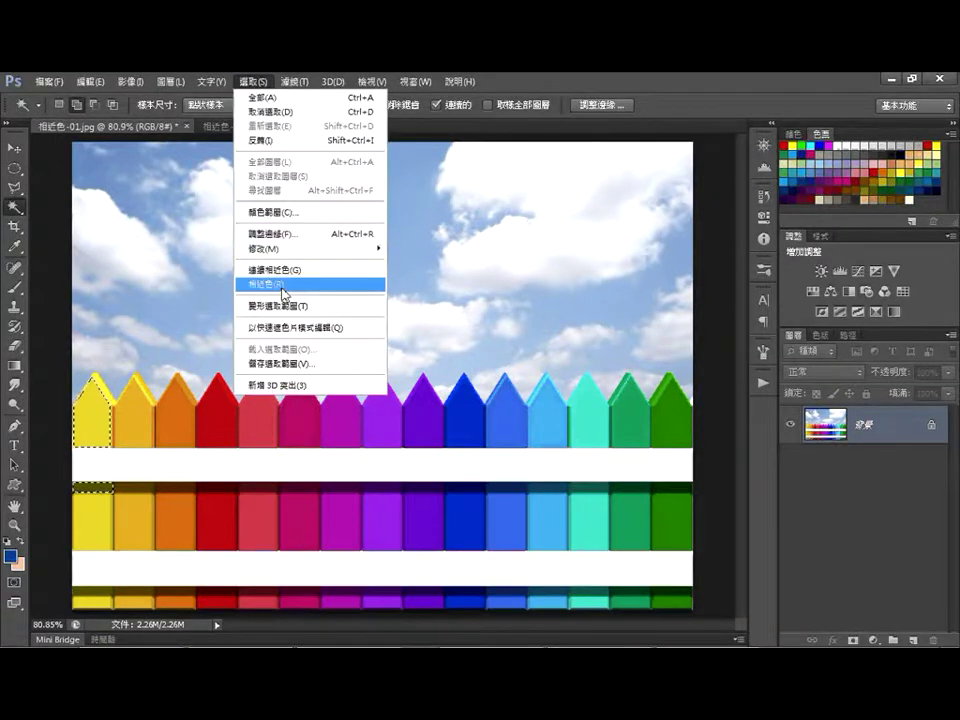
click(283, 290)
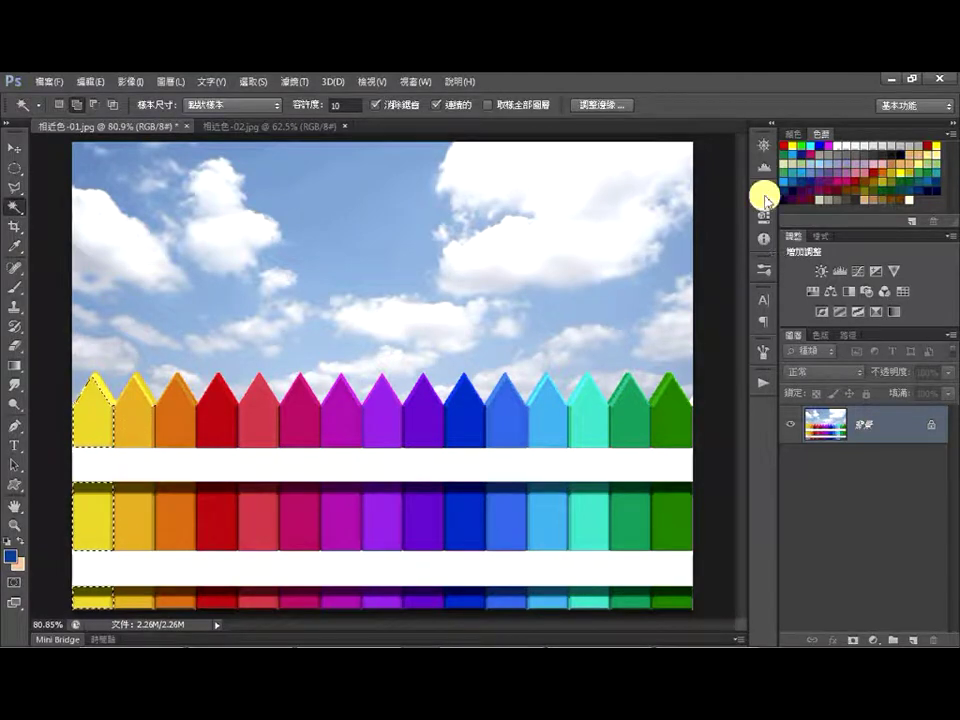
click(764, 198)
click(693, 214)
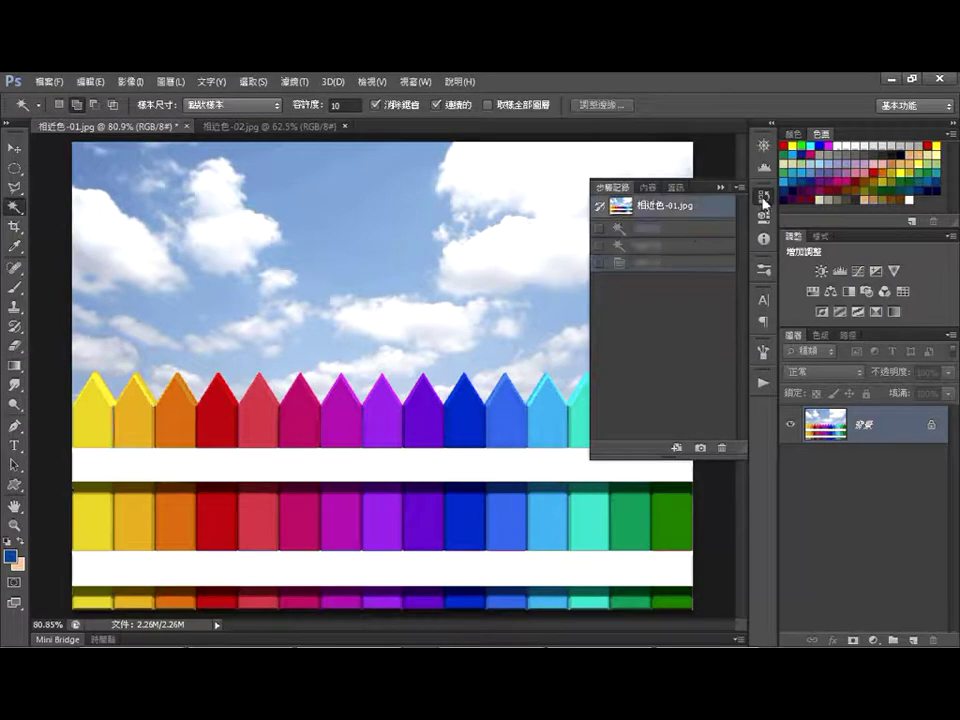
Select the upper sections of the first yellow, magenta and last green pickets together, and extend the selection with Similar (相近色)
click(95, 428)
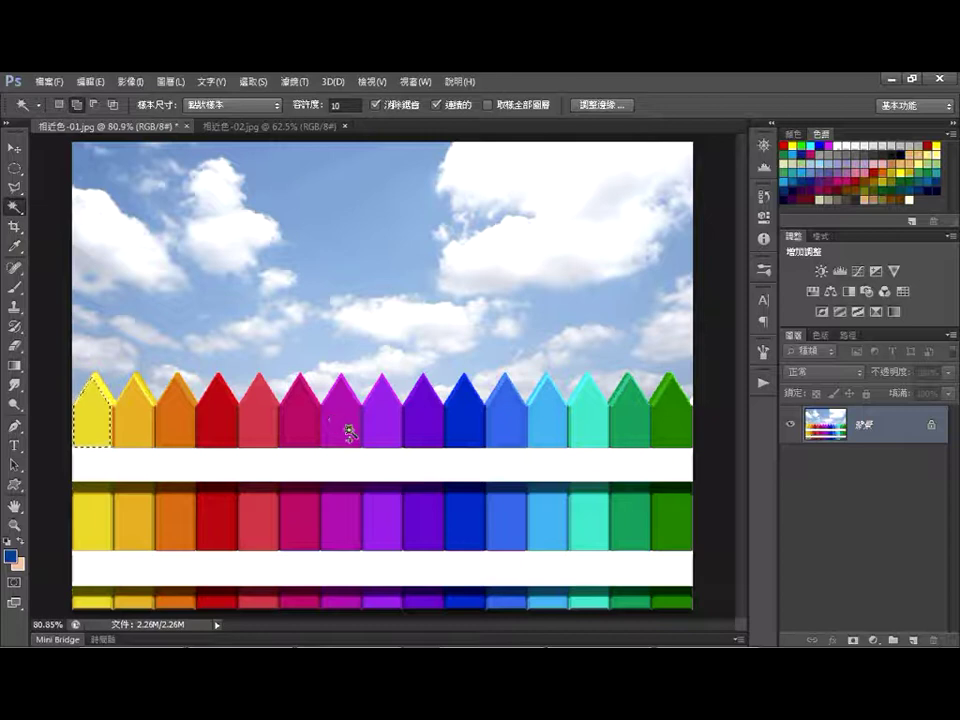
click(302, 429)
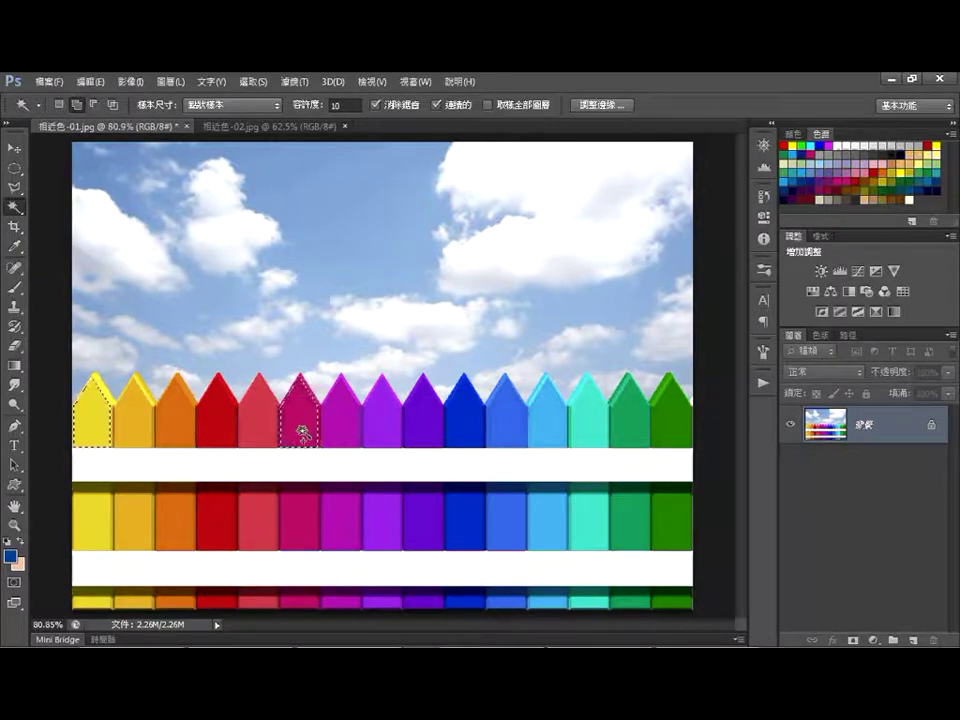
click(675, 422)
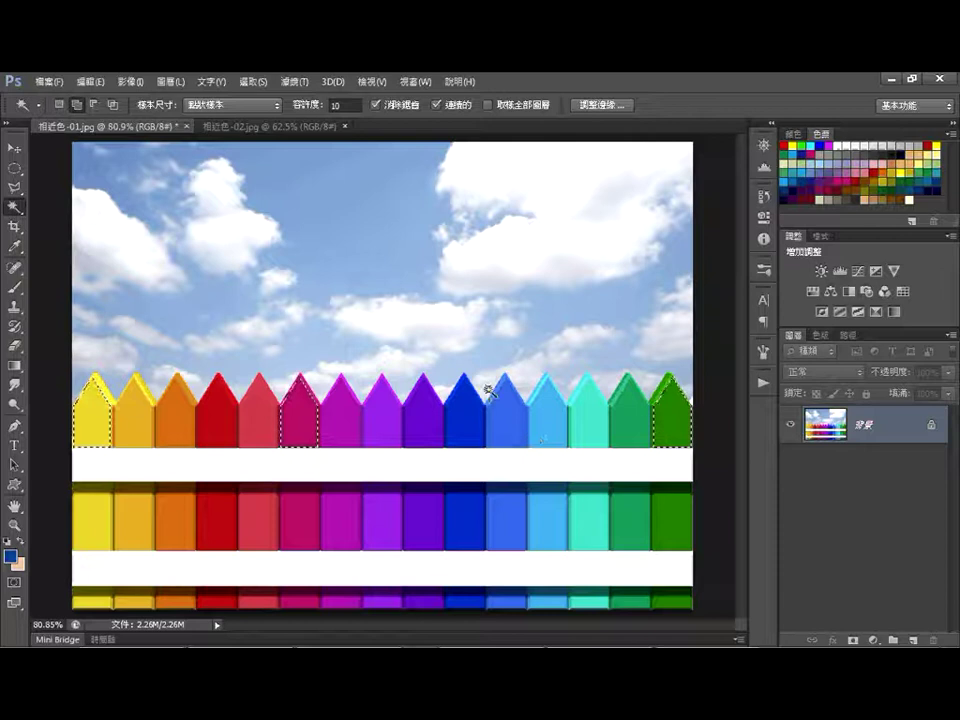
click(262, 89)
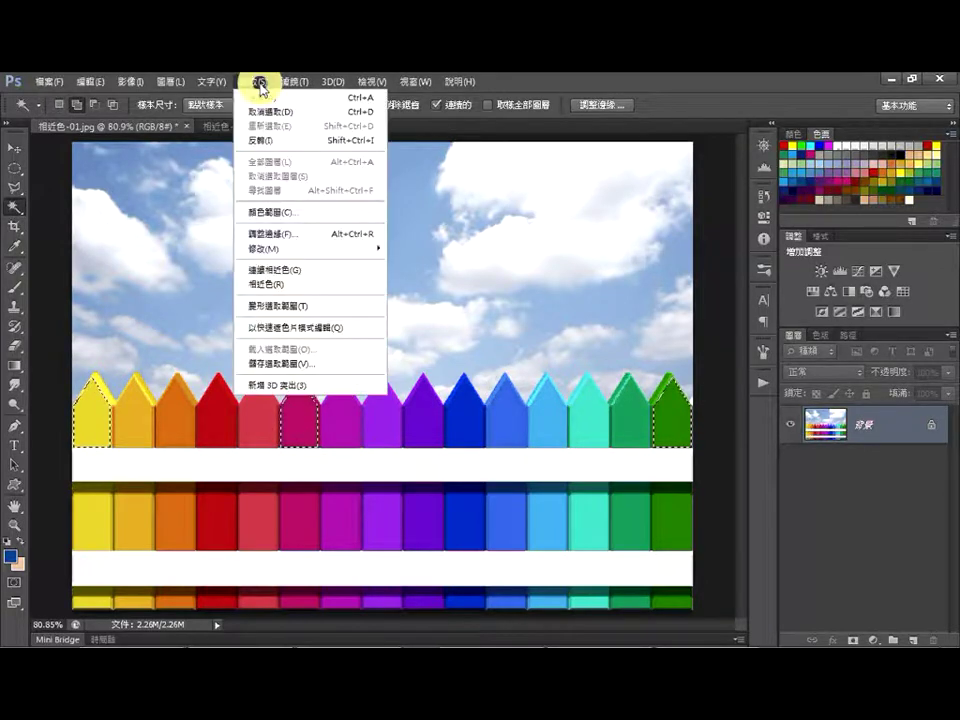
click(304, 287)
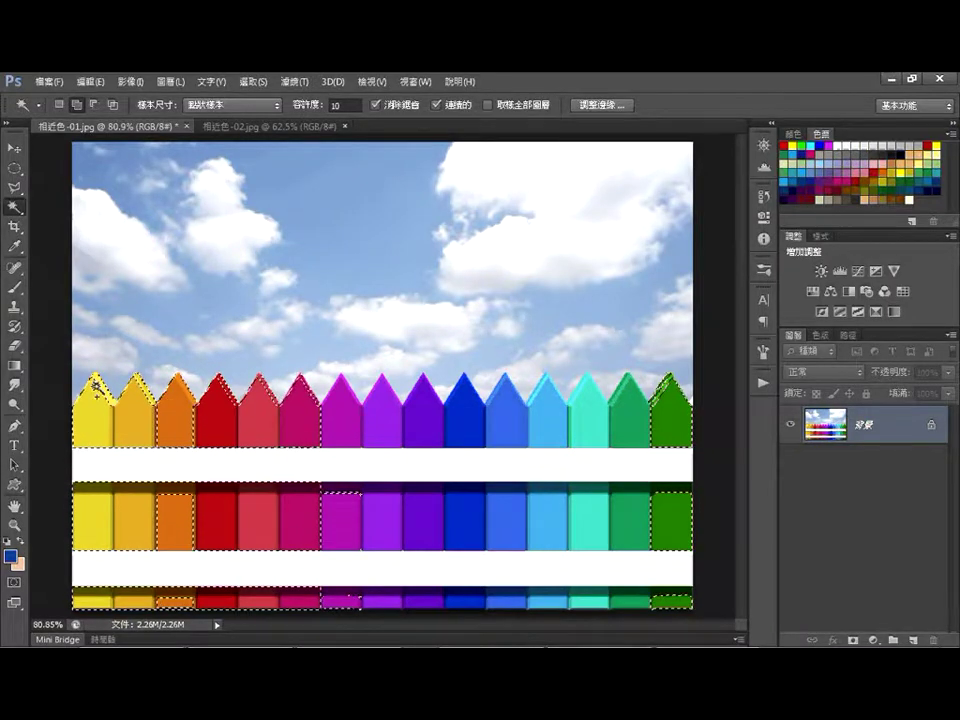
shift+click(224, 418)
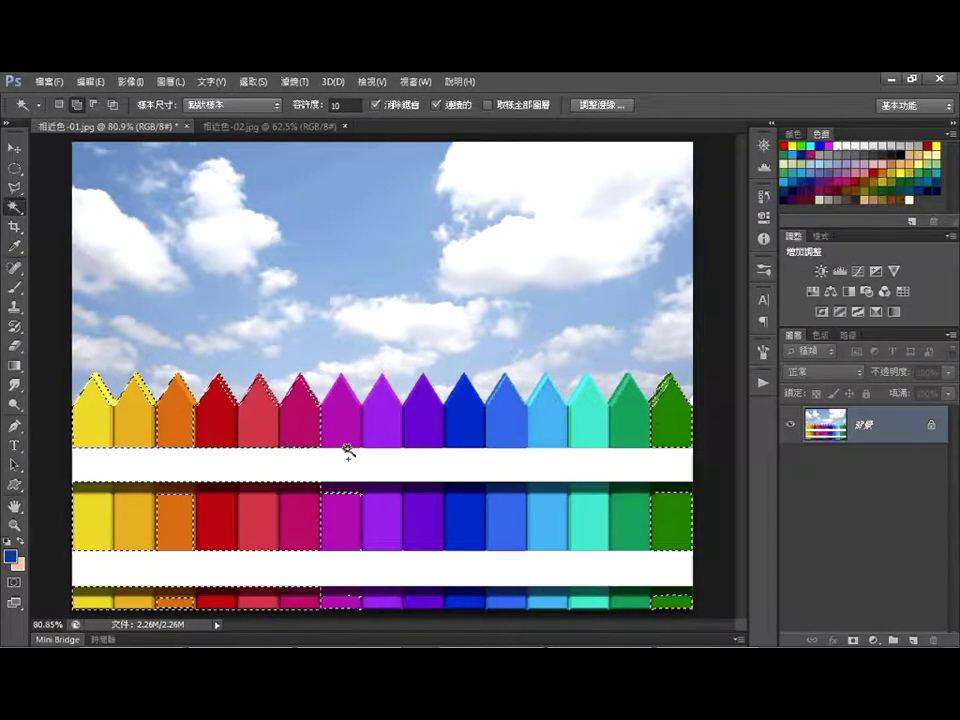
Switch to 相近色-02.jpg and select a dark green patch on the middle leaf with the Magic Wand
click(268, 126)
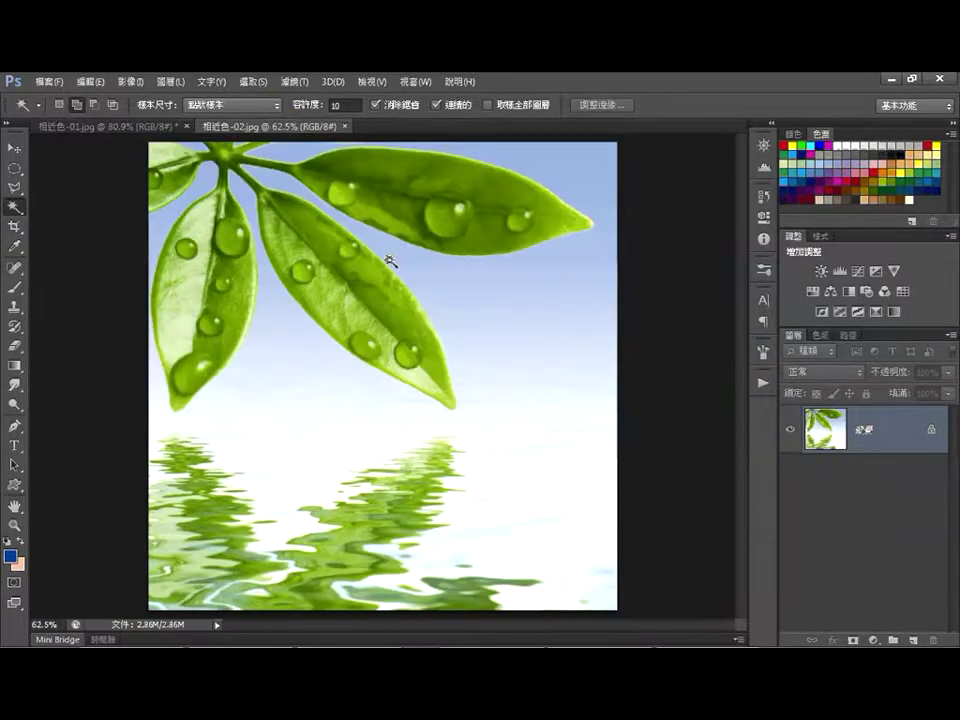
click(340, 245)
click(331, 256)
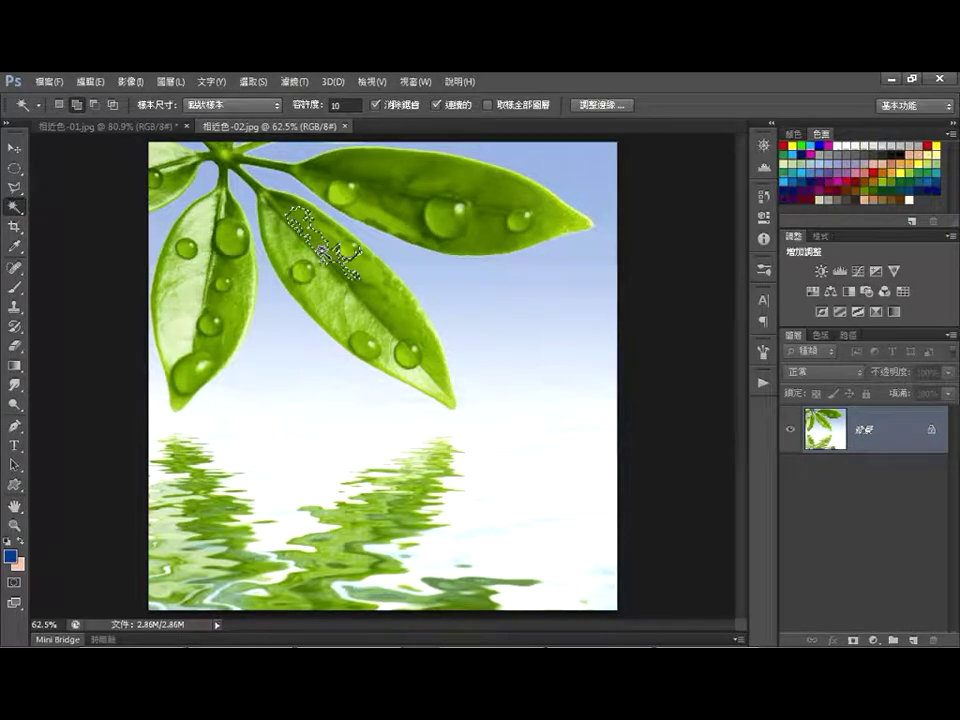
click(330, 257)
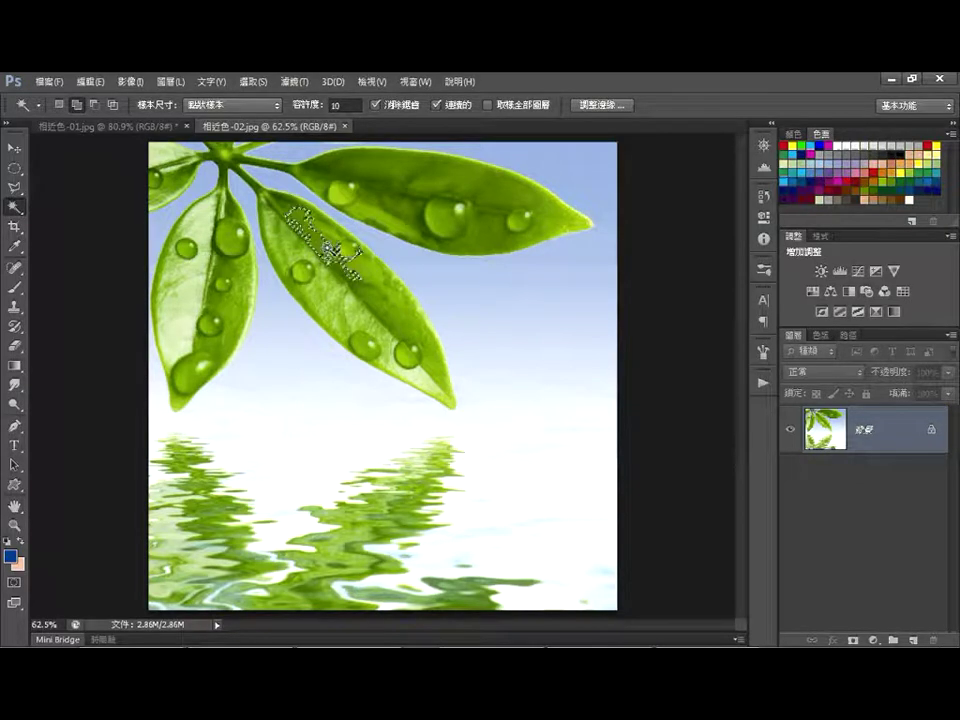
click(325, 316)
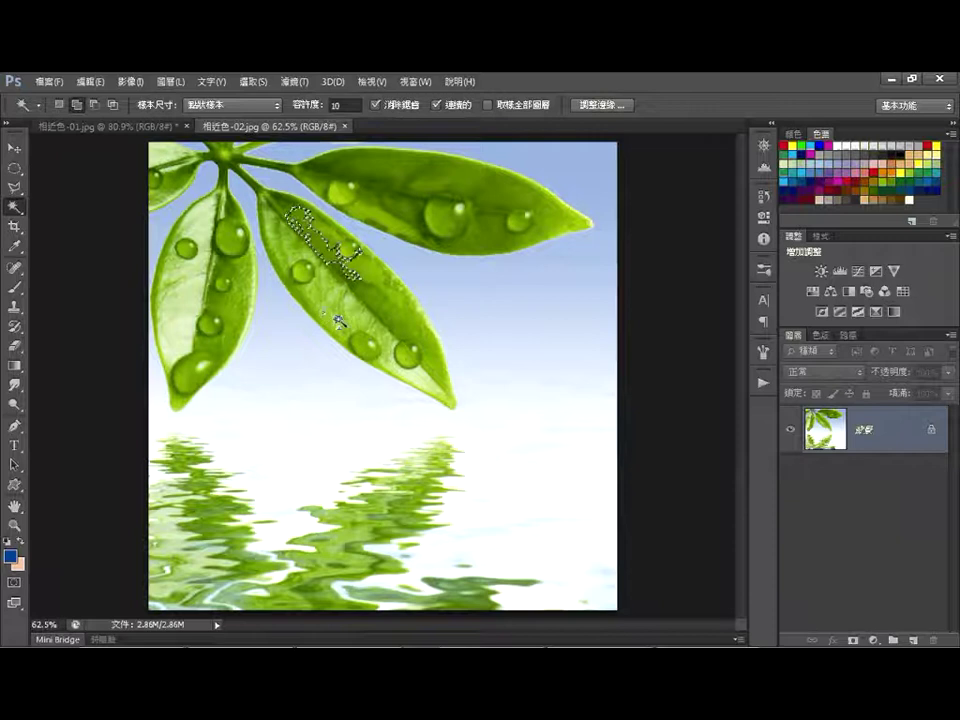
Try adding dark green patches near the middle leaf's stem end and extending the selection with Similar (相近色), and revert to the opening snapshot
click(273, 196)
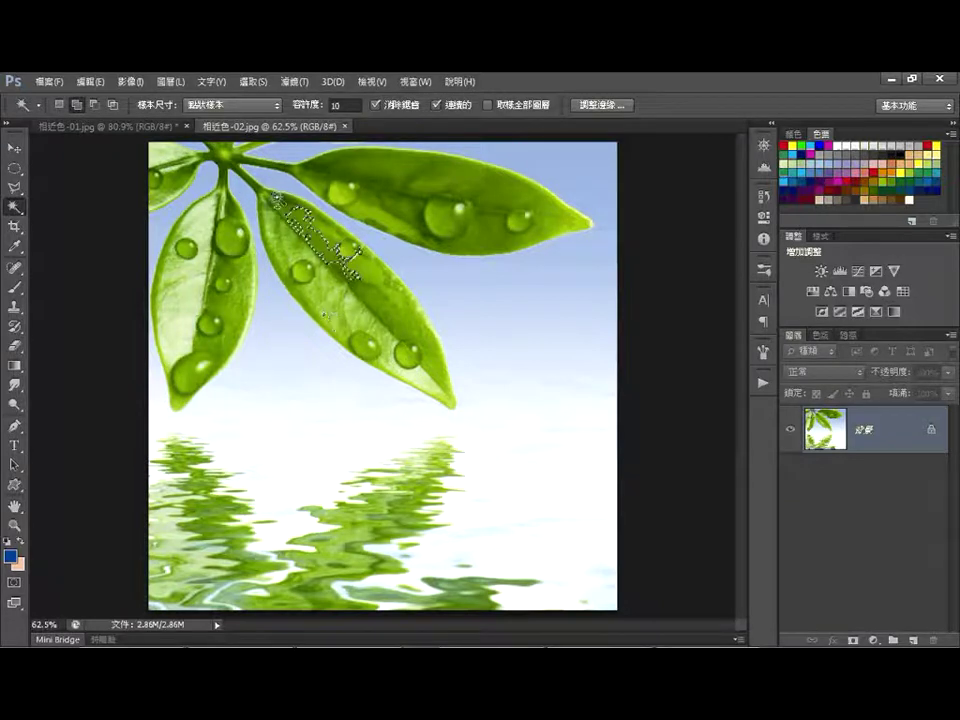
click(274, 193)
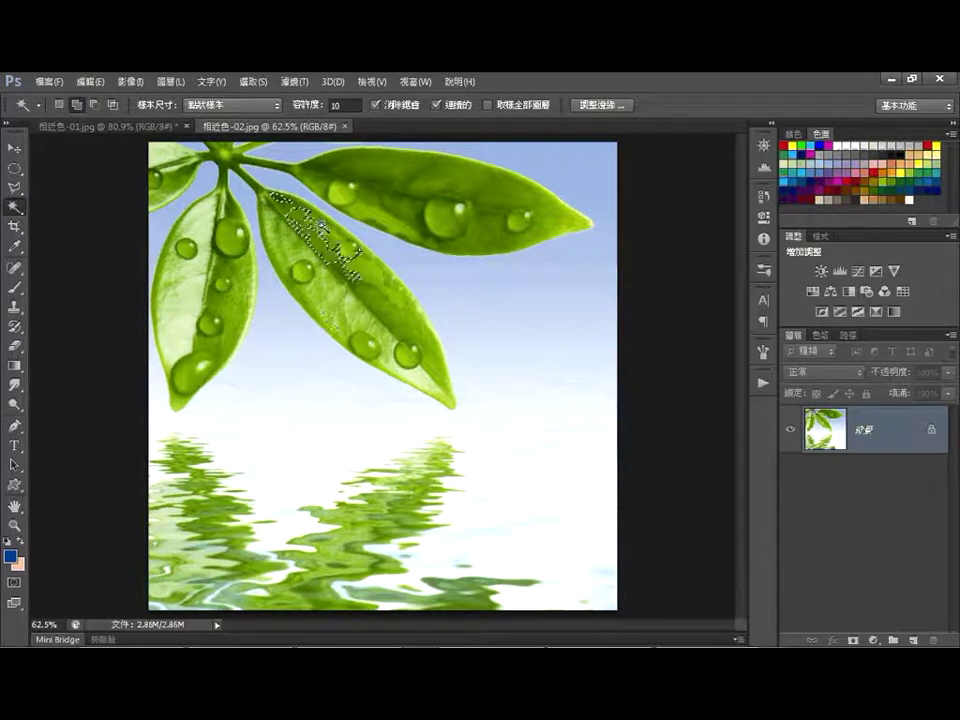
click(297, 217)
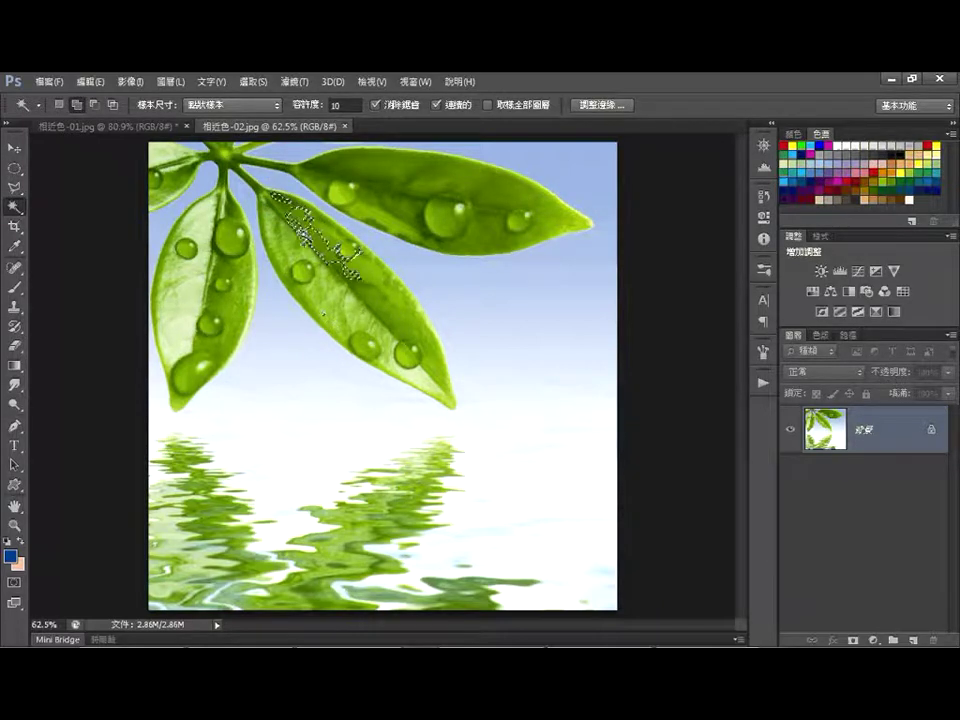
click(253, 81)
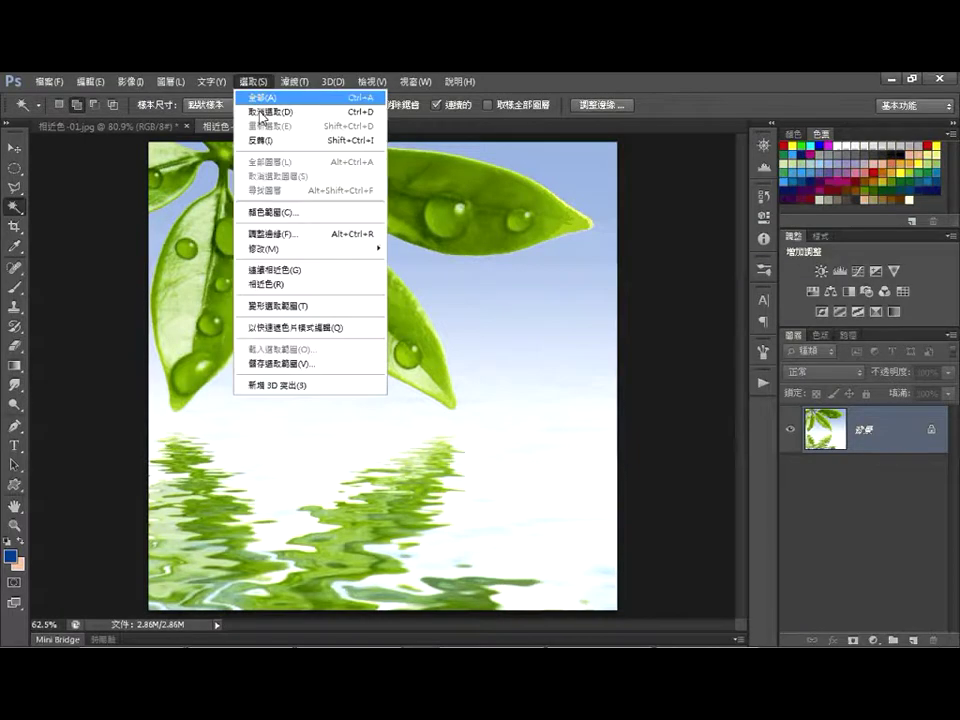
click(298, 284)
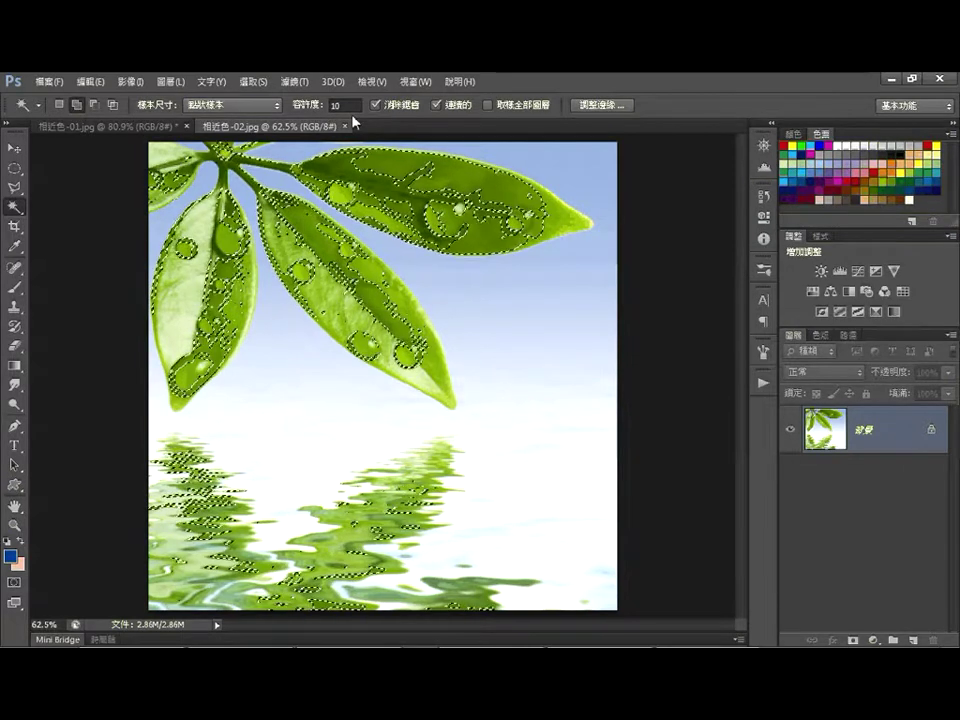
click(765, 197)
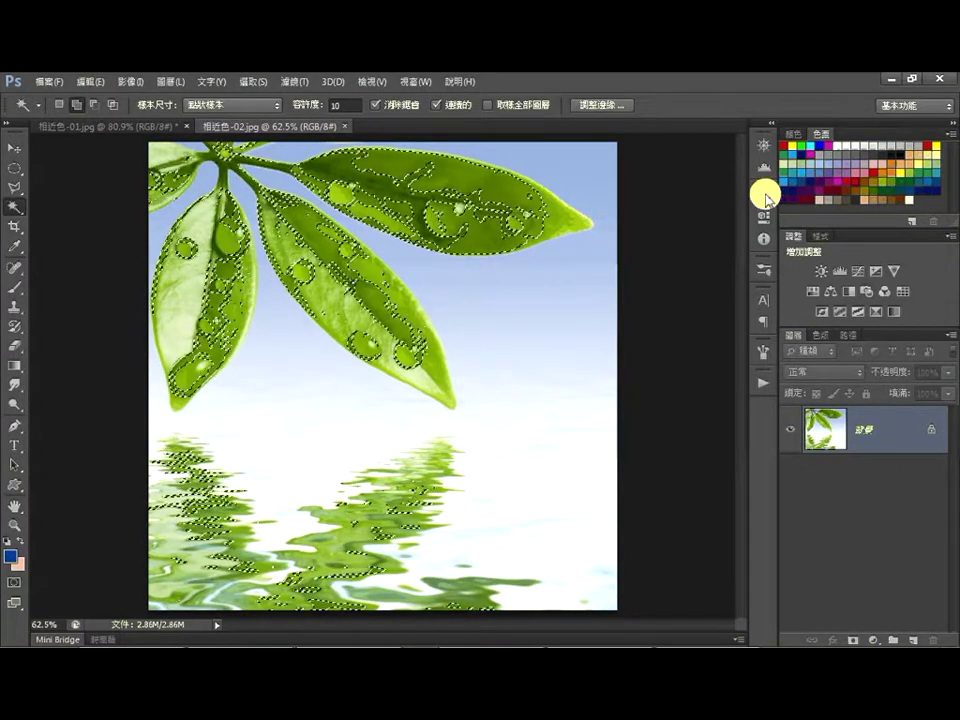
click(664, 208)
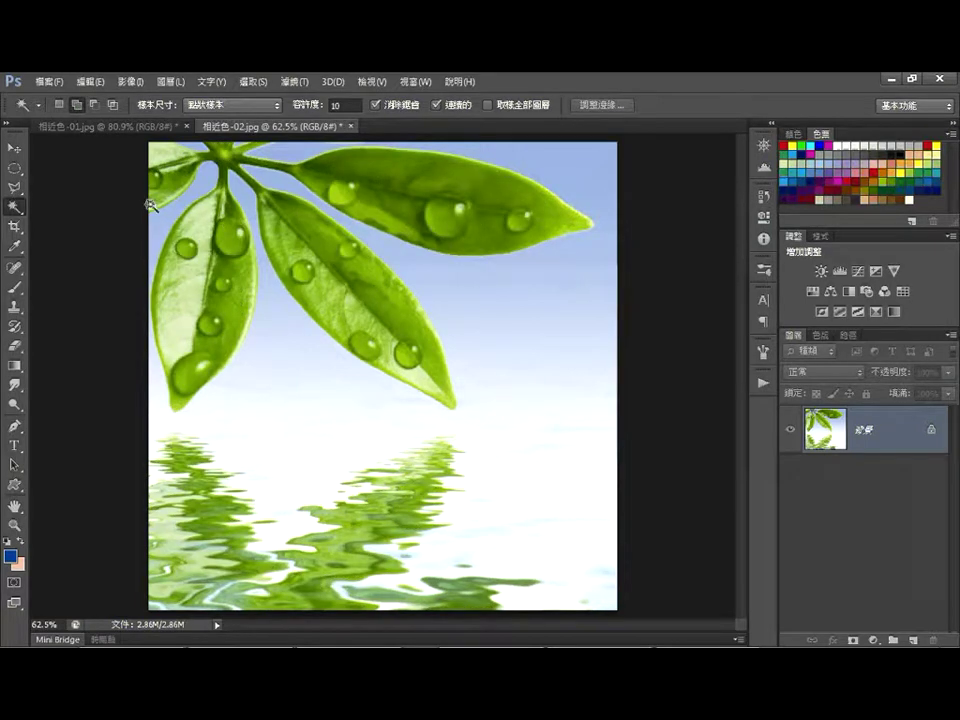
Combine elliptical selections on the middle, upper right and pale left leaves, and extend the selection with Similar (相近色)
click(14, 168)
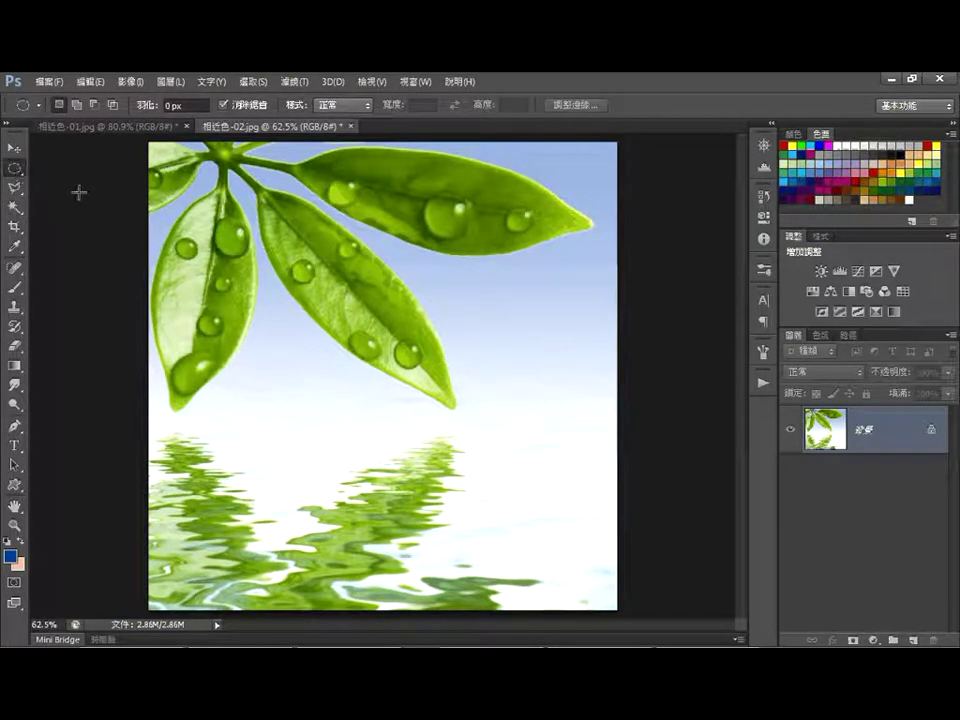
drag(205, 158, 331, 248)
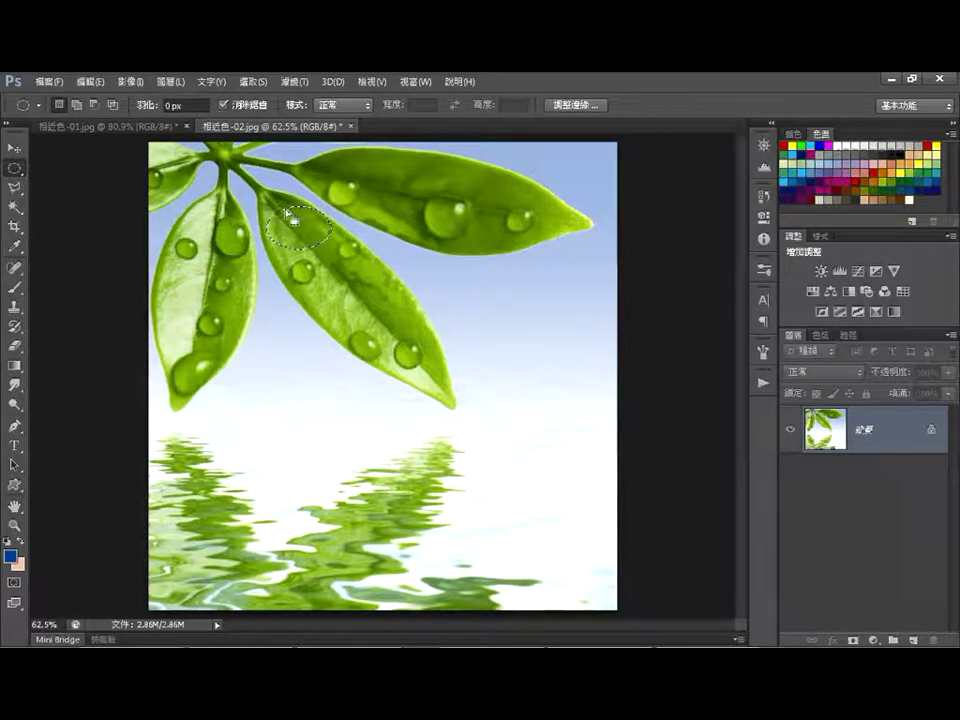
click(77, 104)
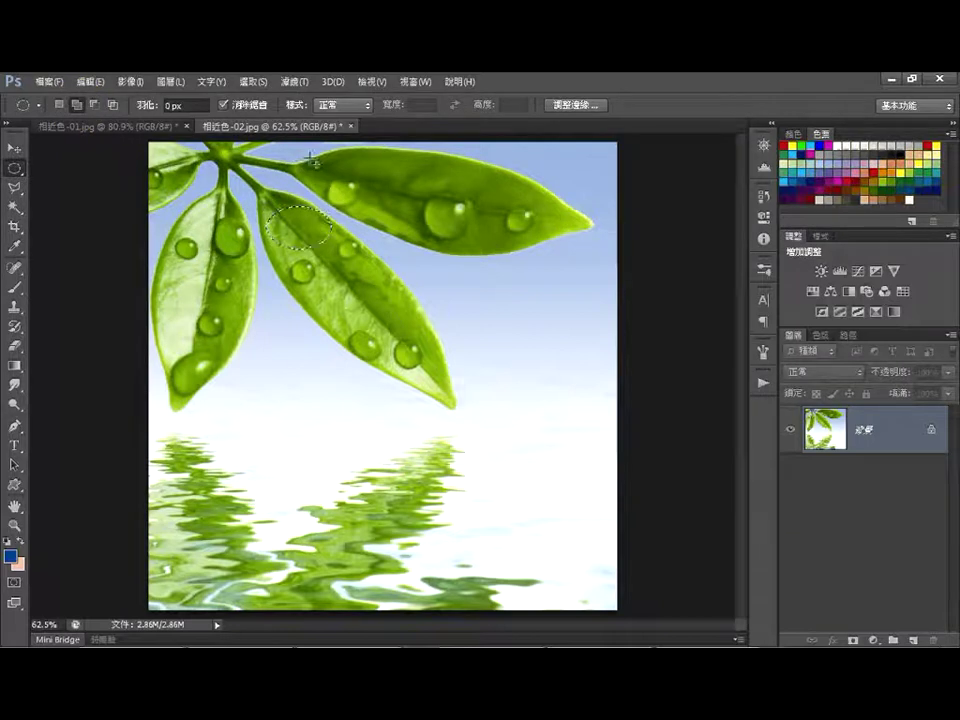
mouse_move(311, 158)
mouse_down()
mouse_move(340, 172)
mouse_move(320, 170)
mouse_up()
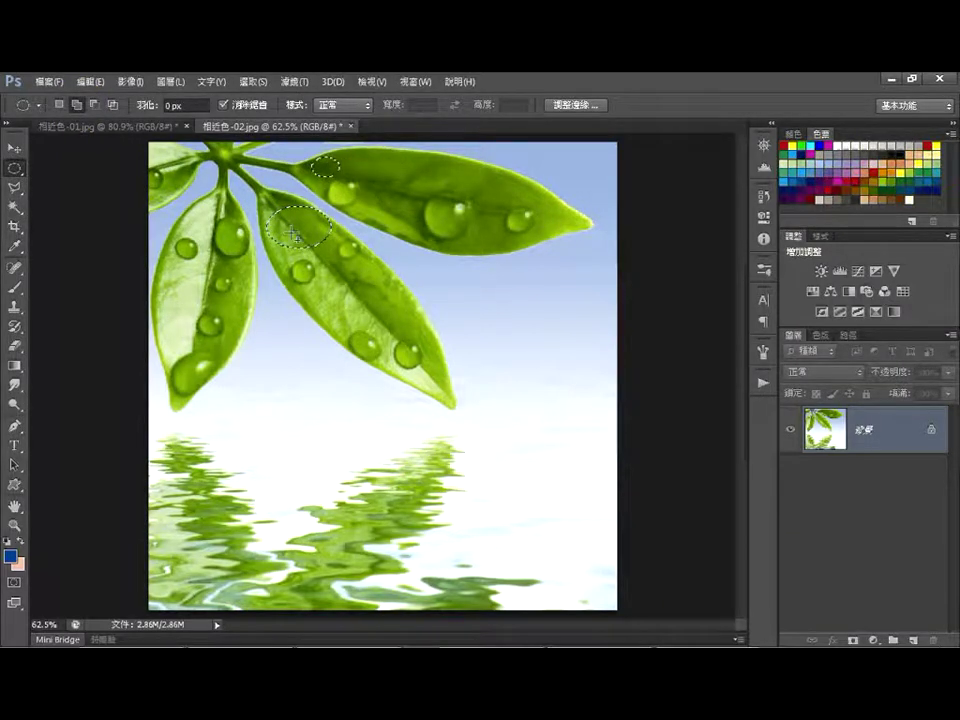
drag(153, 272, 199, 330)
click(255, 81)
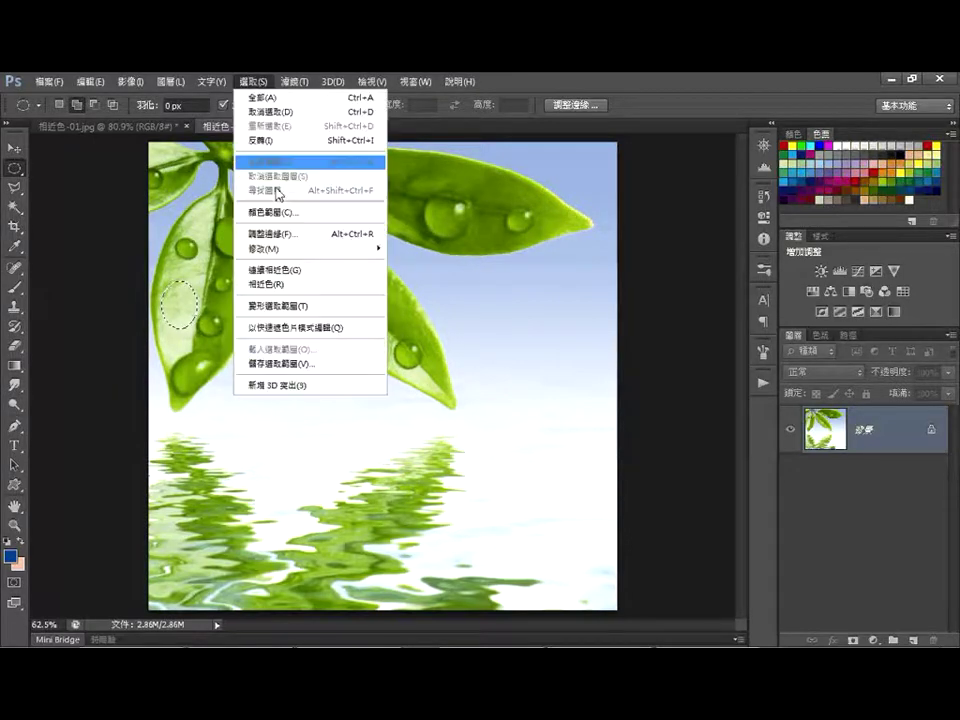
click(306, 285)
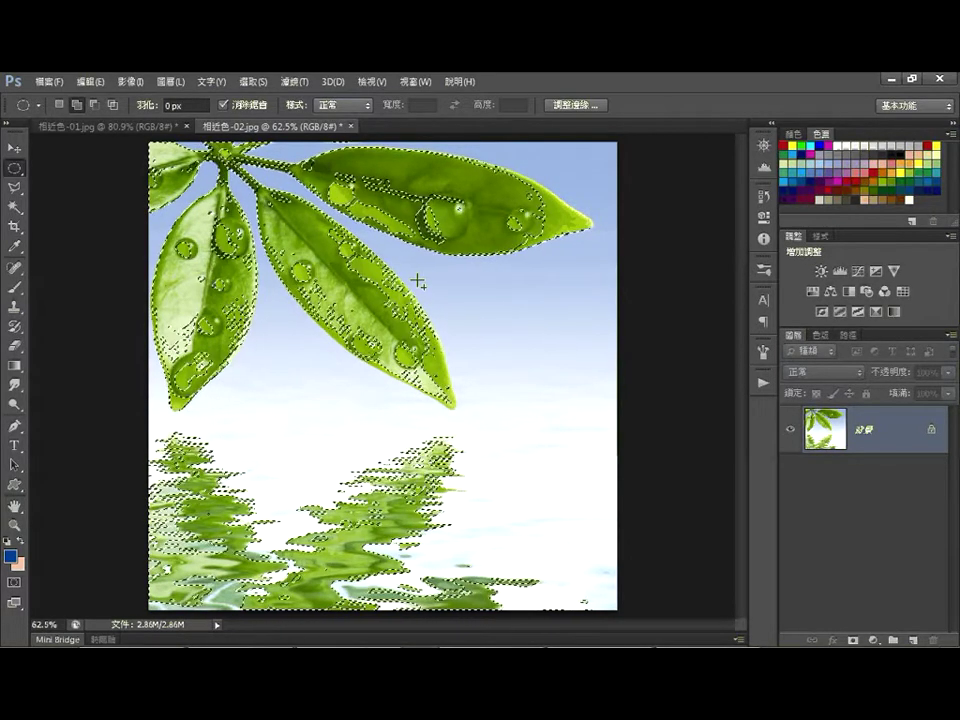
Close 相近色-02.jpg and 相近色-01.jpg without saving the changes
key(ctrl+w)
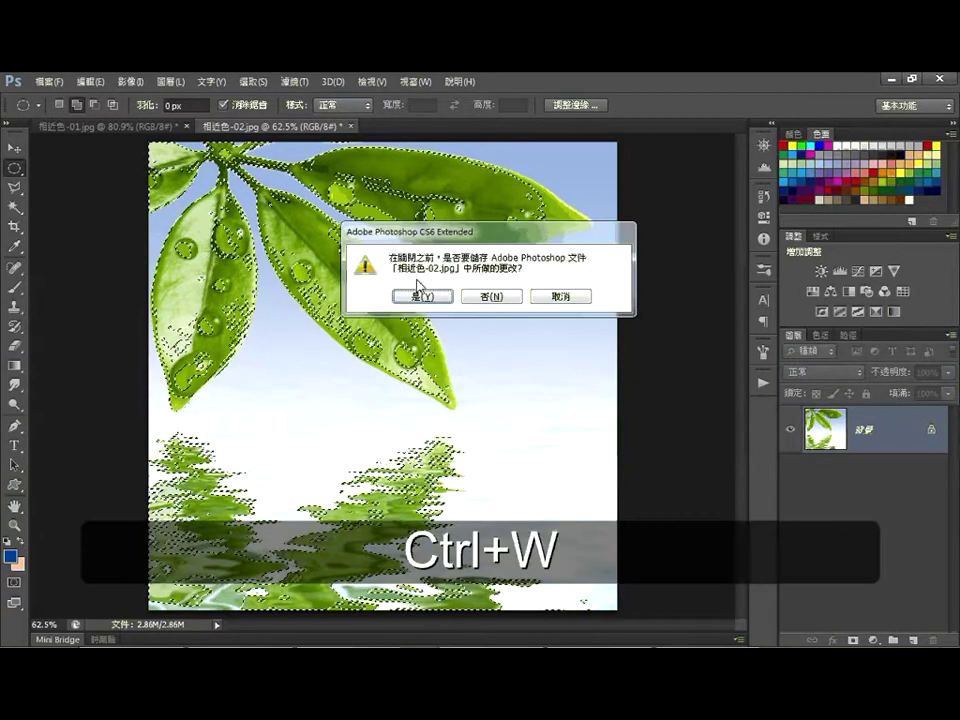
click(505, 298)
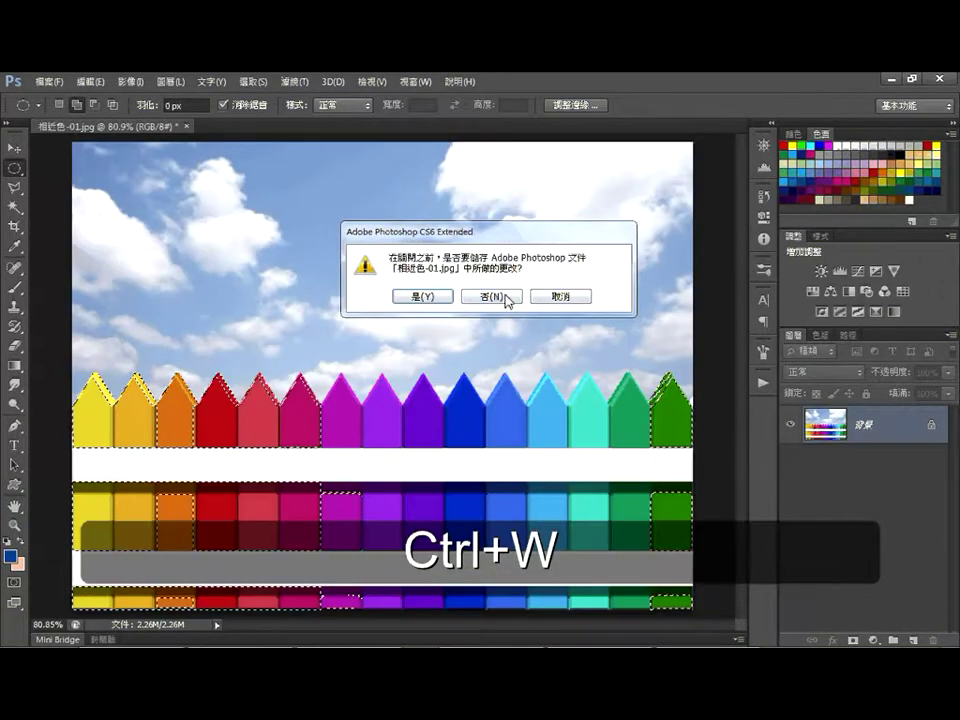
click(501, 299)
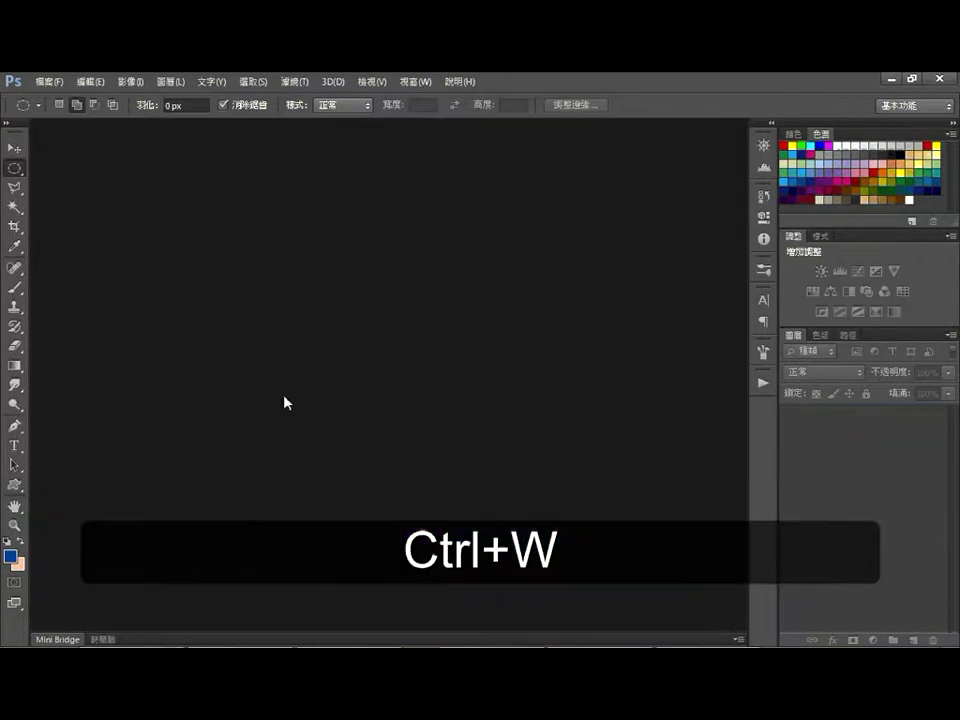
Open 連續相近色-01.jpg and 連續相近色-02.jpg from the 04單元 lesson folder, and bring 連續相近色-01.jpg to the front
click(58, 639)
click(676, 521)
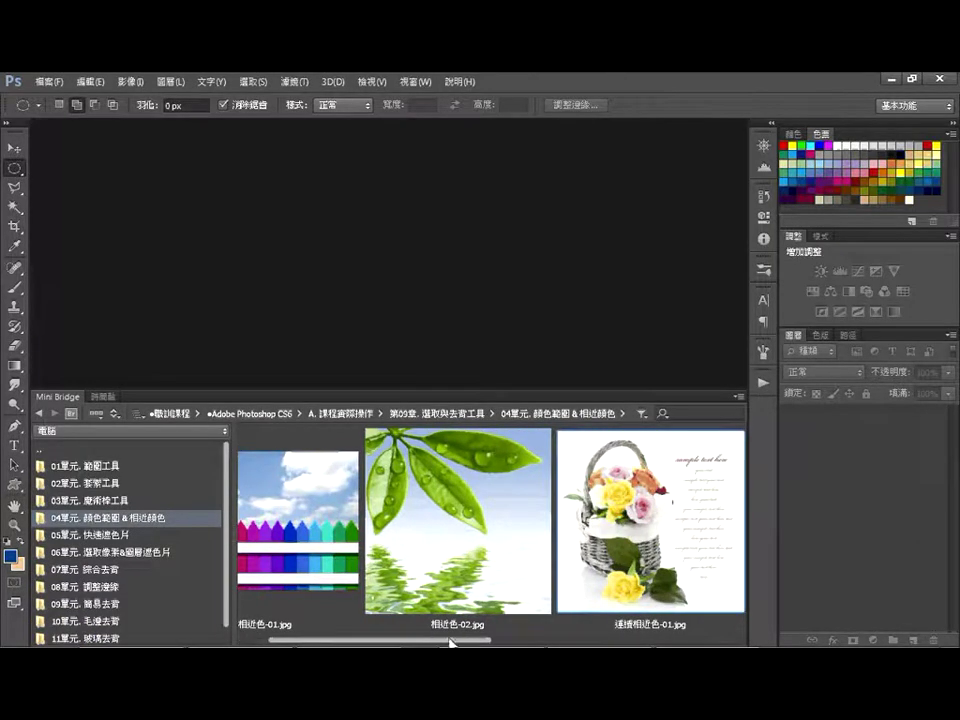
drag(452, 638, 567, 638)
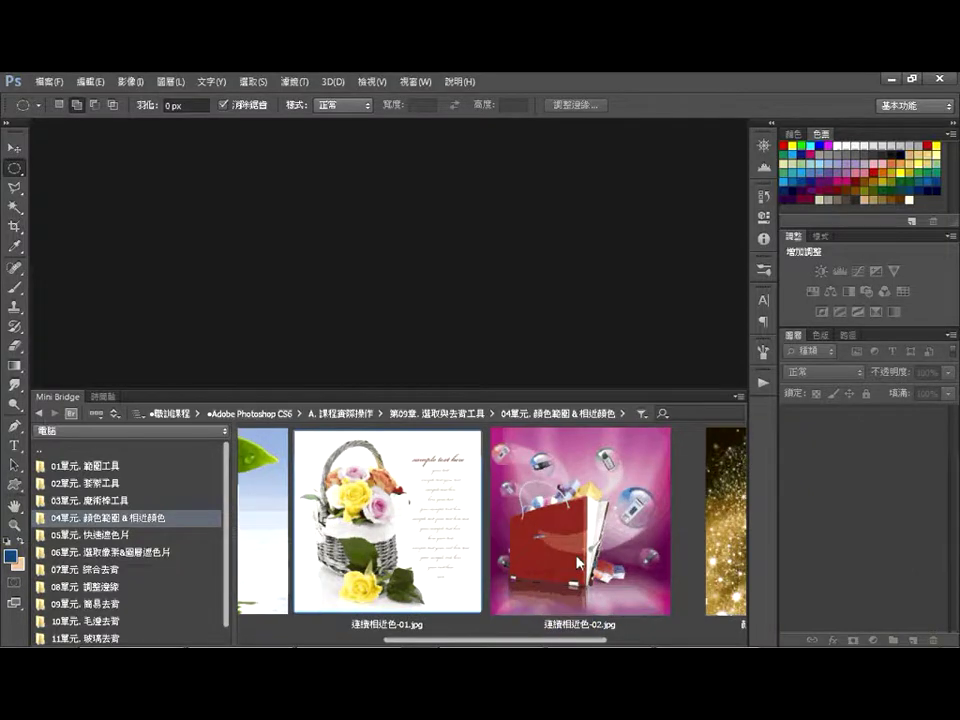
drag(583, 545, 512, 246)
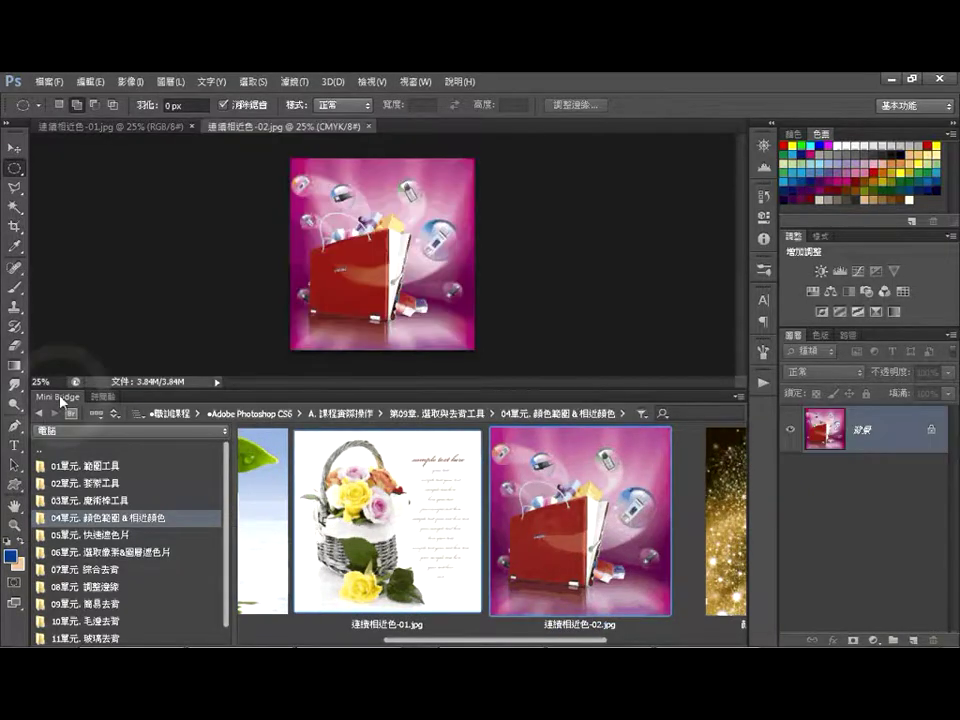
double_click(62, 398)
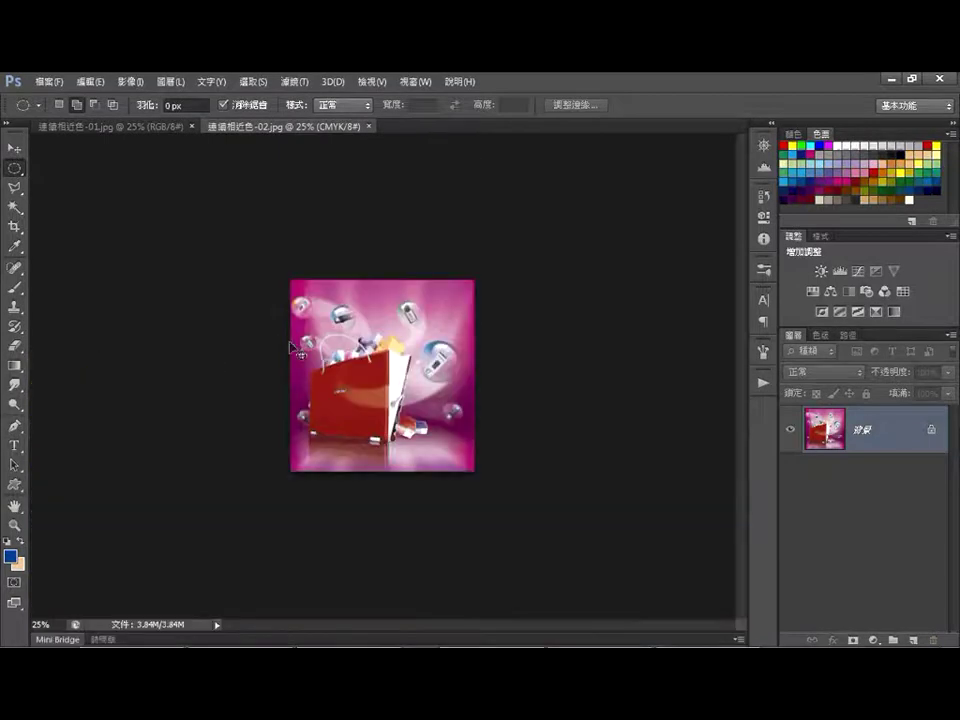
key(ctrl+0)
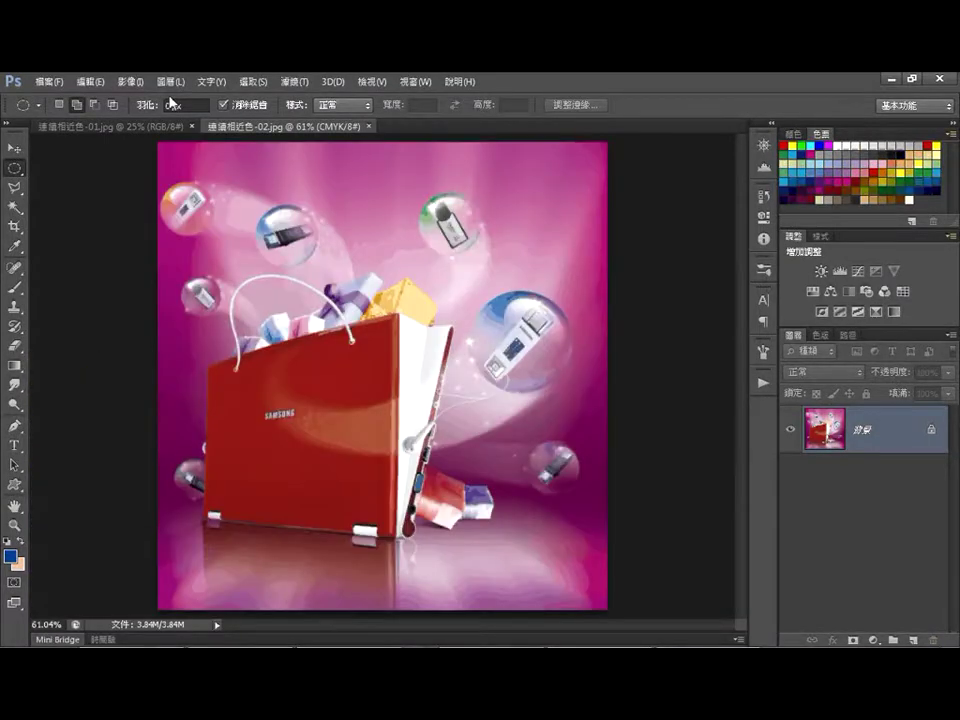
click(113, 128)
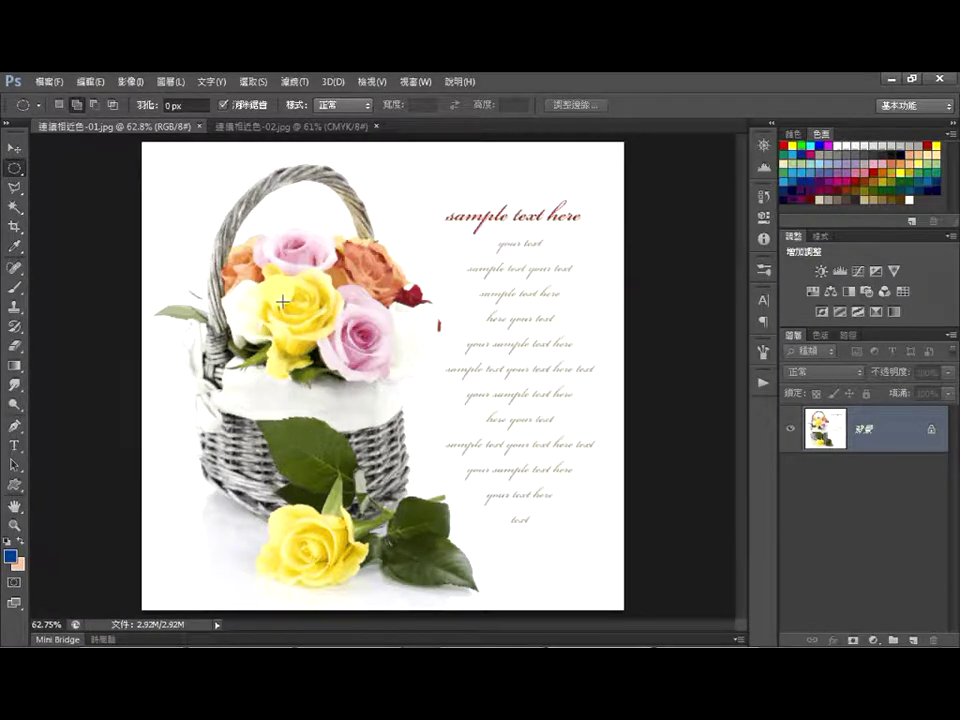
Try extending an elliptical selection on the basket's yellow rose with Grow (連續相近色), and revert to the opening snapshot
drag(277, 285, 306, 355)
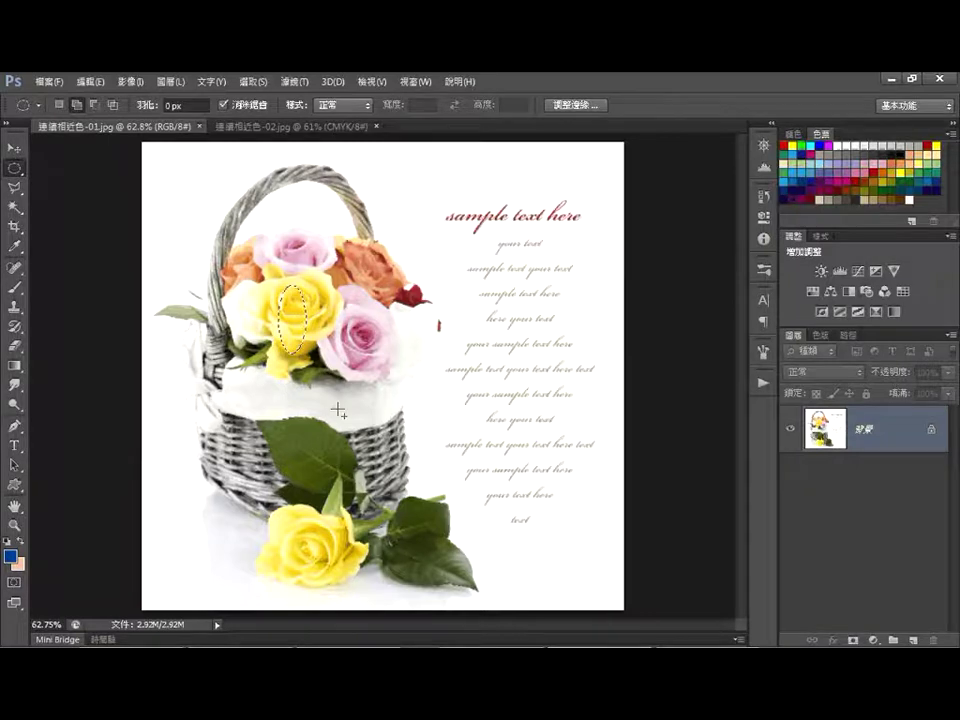
click(253, 82)
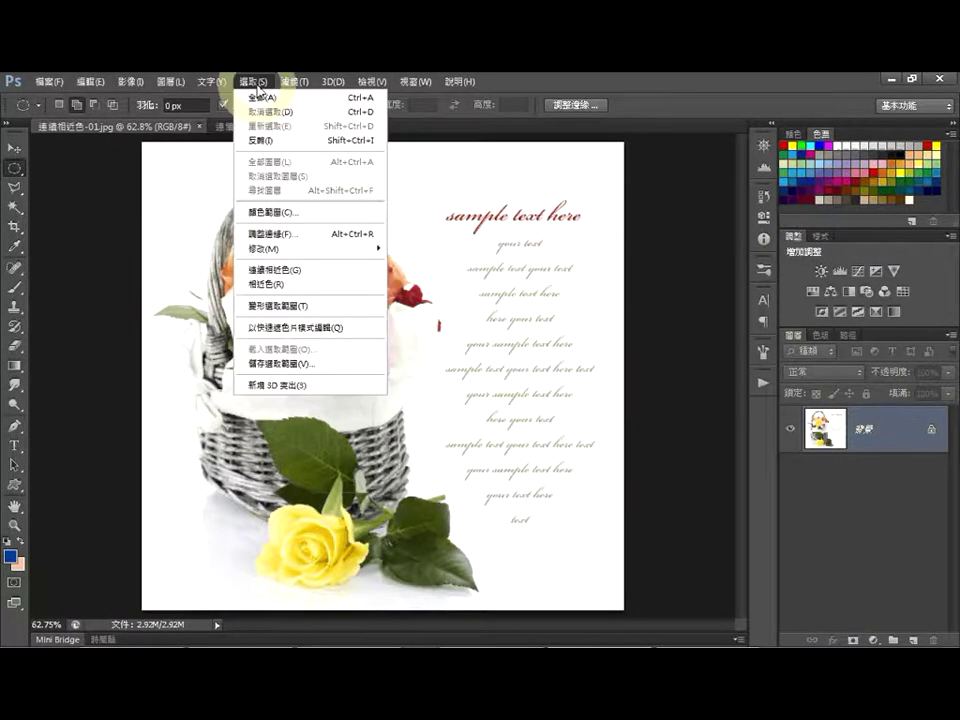
click(316, 274)
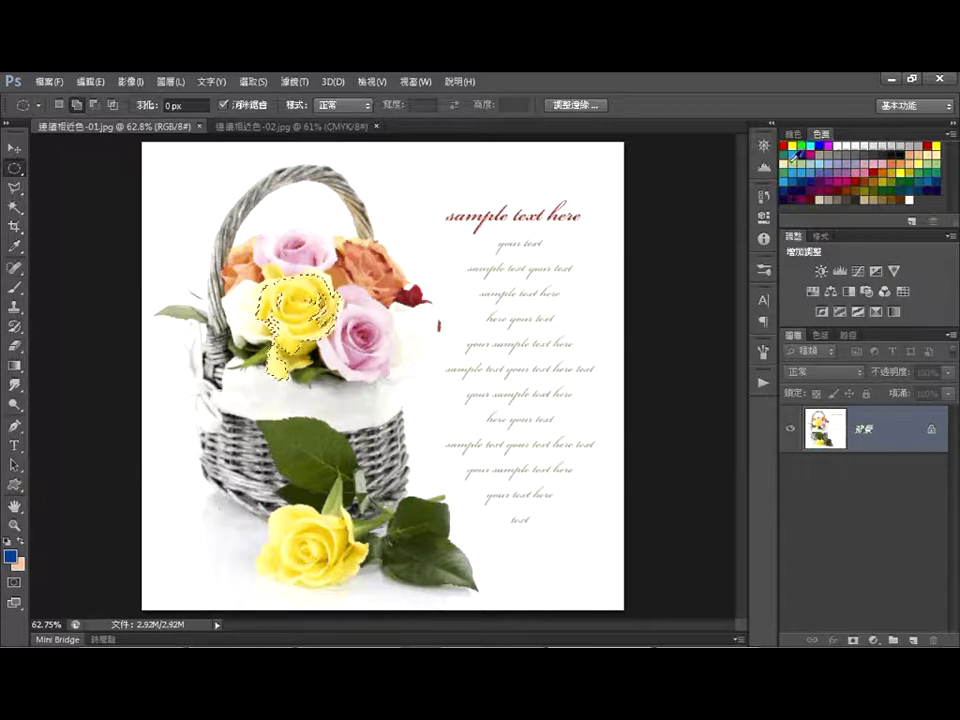
click(763, 196)
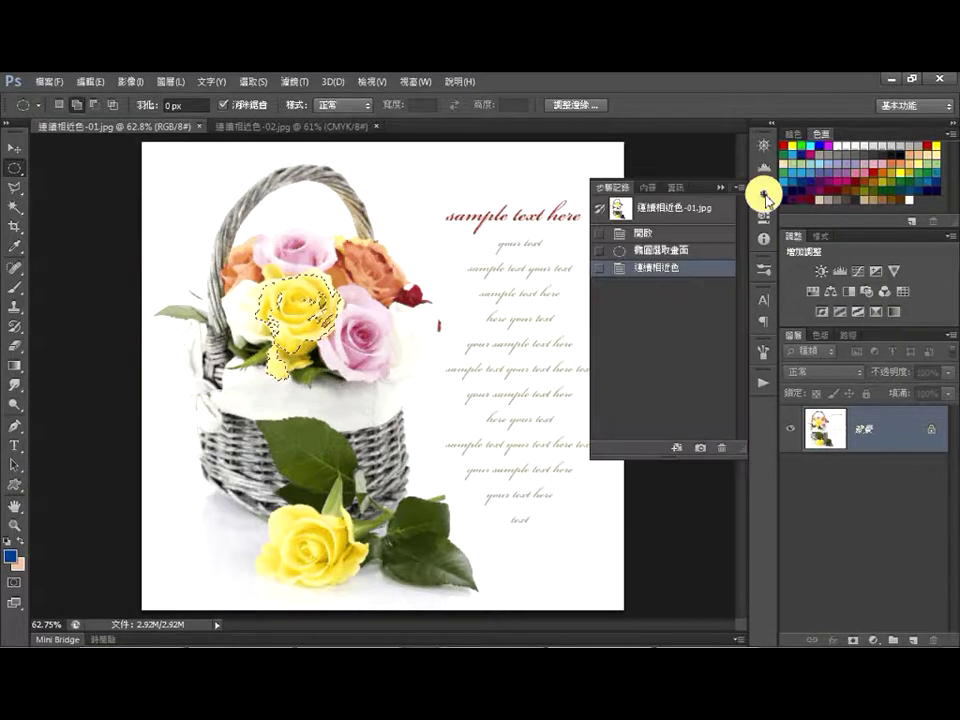
click(666, 209)
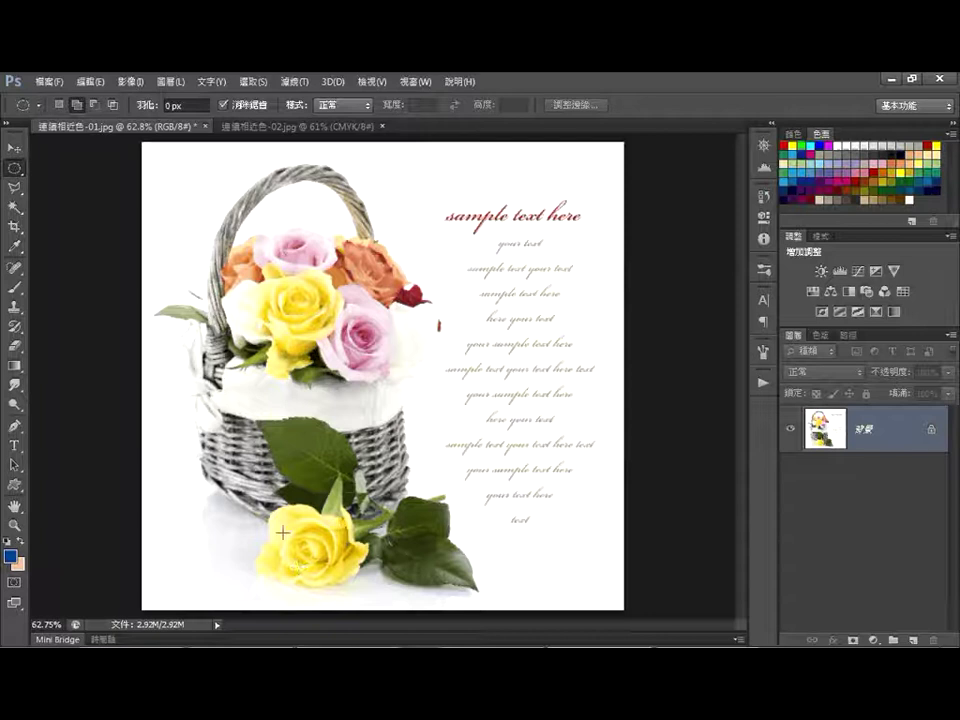
Draw an elliptical selection on the yellow rose lying below the basket, try extending it with Grow (連續相近色), and undo that extension
drag(281, 533, 357, 581)
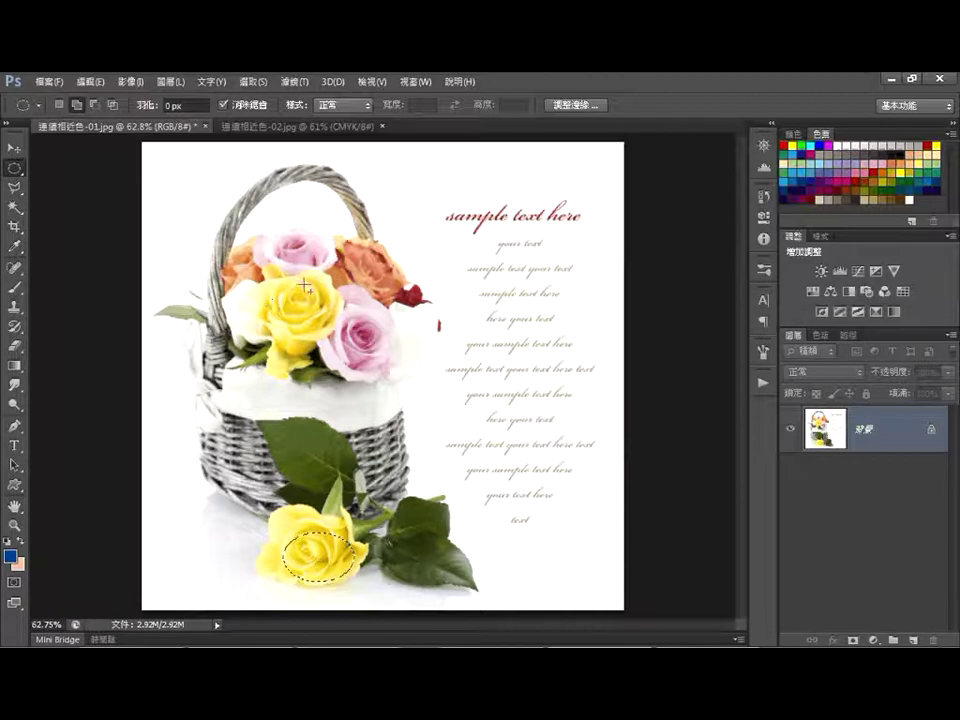
click(252, 85)
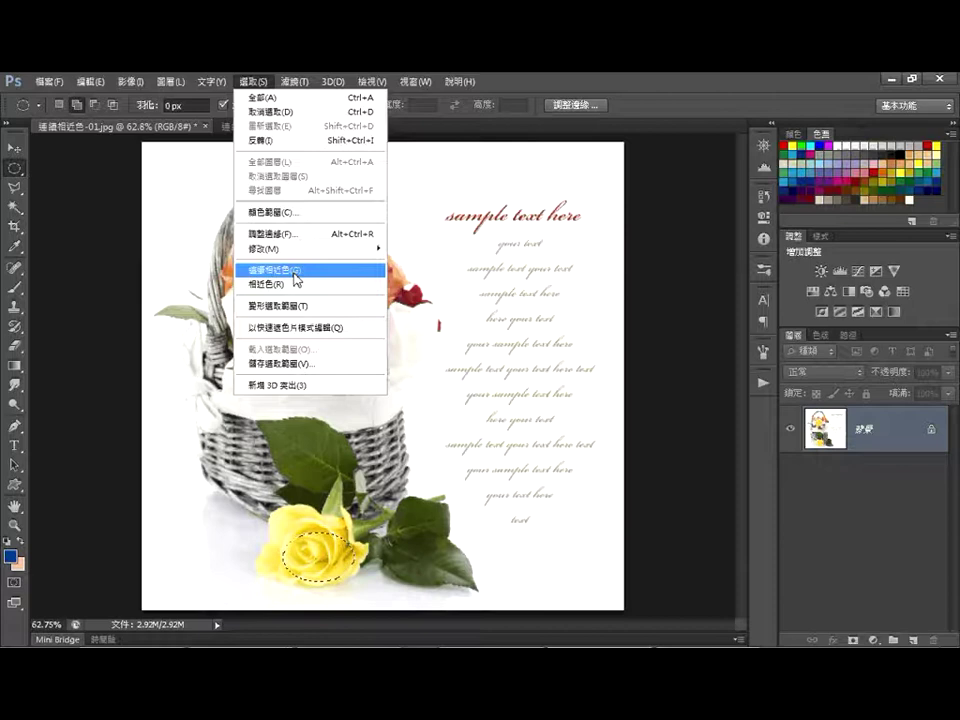
click(296, 270)
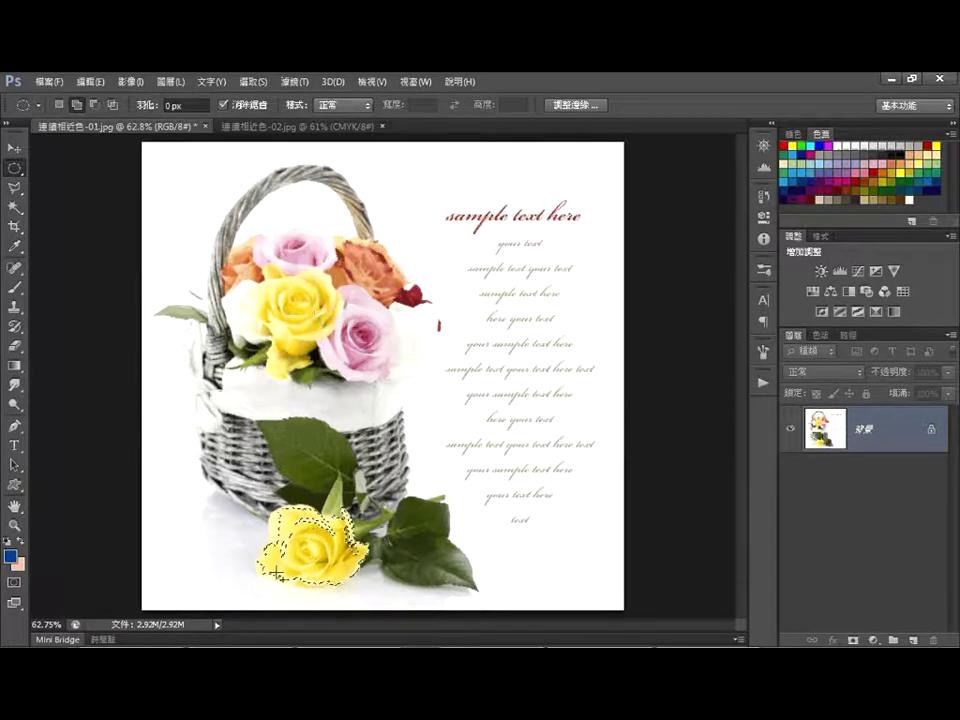
click(764, 197)
key(ctrl+z)
click(762, 195)
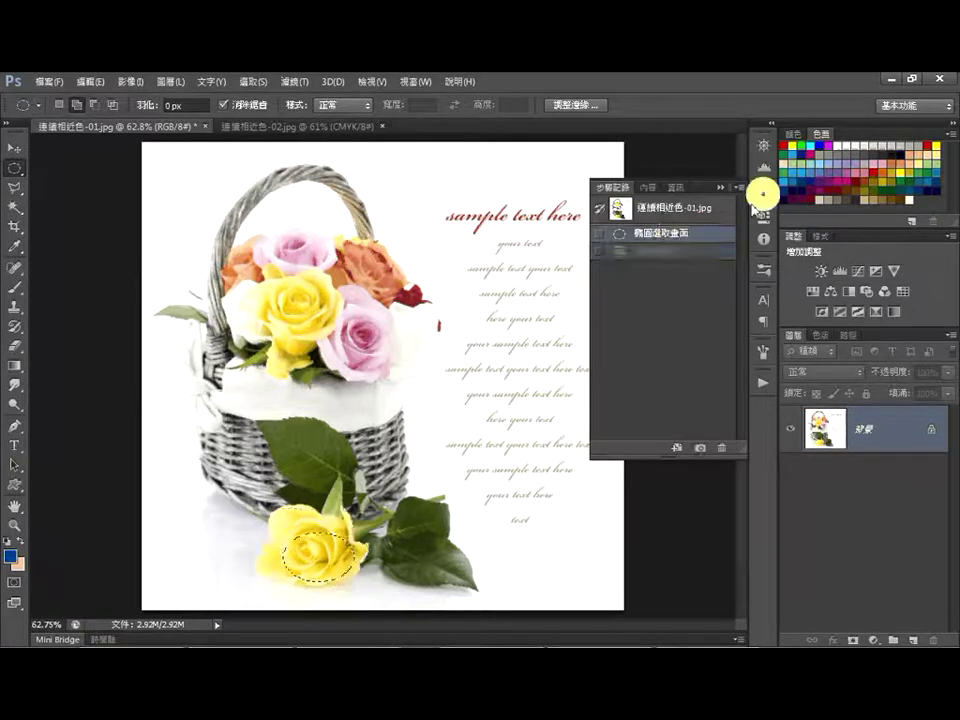
click(757, 200)
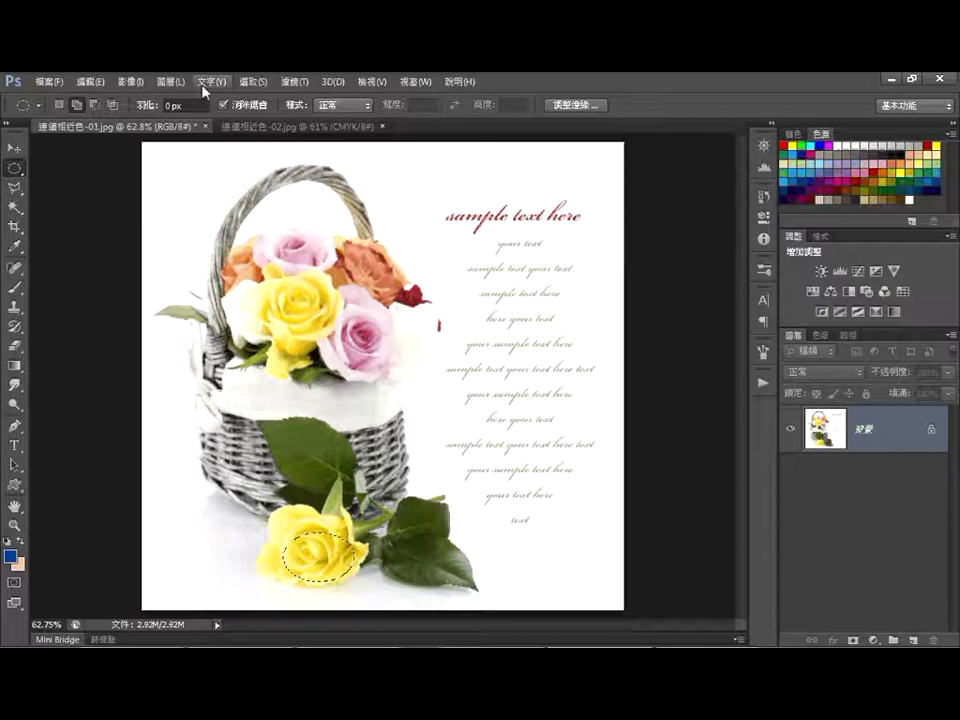
Extend the lower yellow rose's elliptical selection with Similar (相近色), and switch to 連續相近色-02.jpg
click(253, 81)
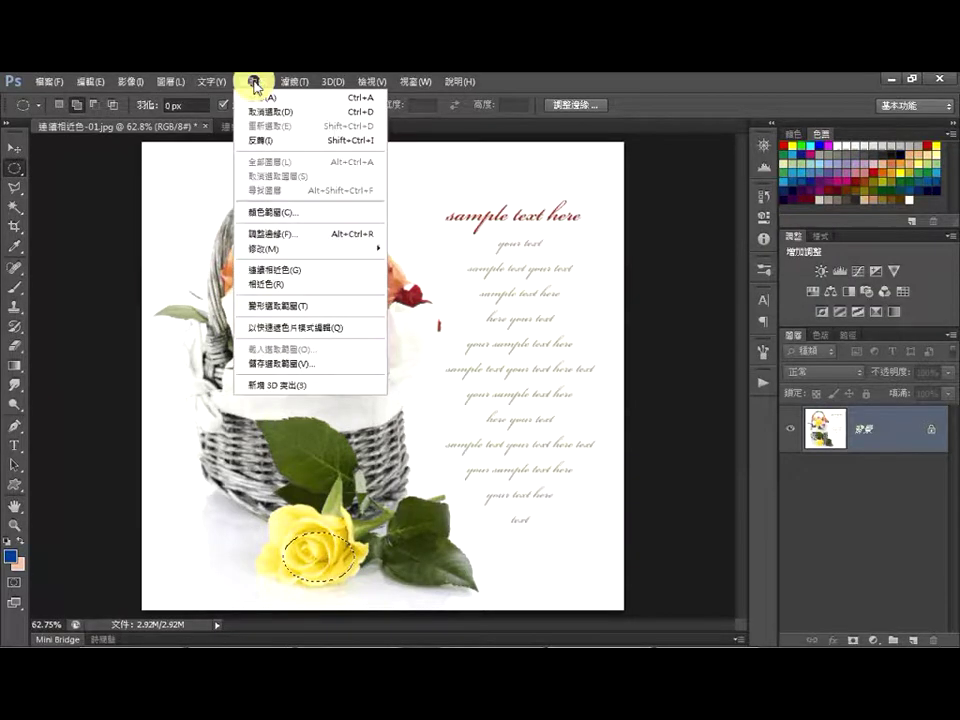
click(318, 284)
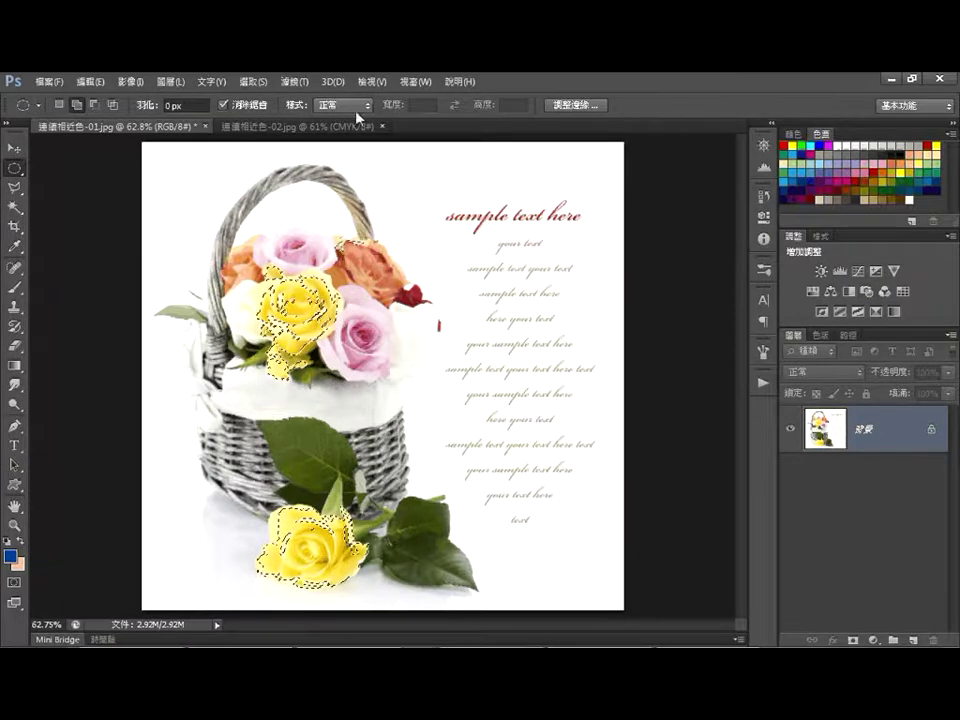
click(313, 126)
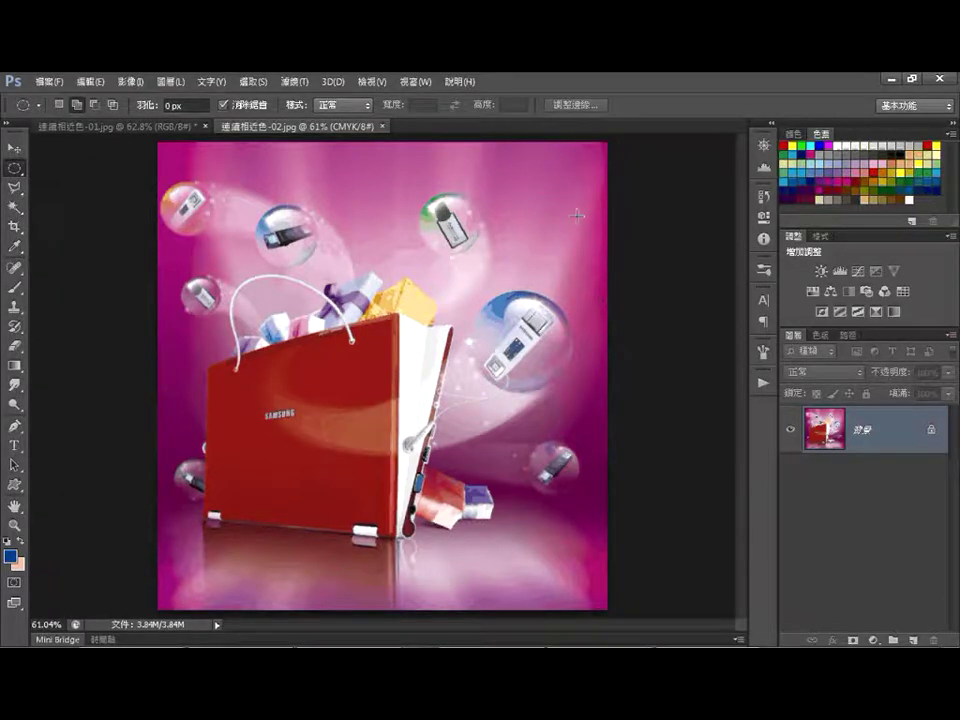
Draw eight added elliptical selections without feathering around the pink background's right, bottom, left and upper-left edges
drag(548, 152, 671, 296)
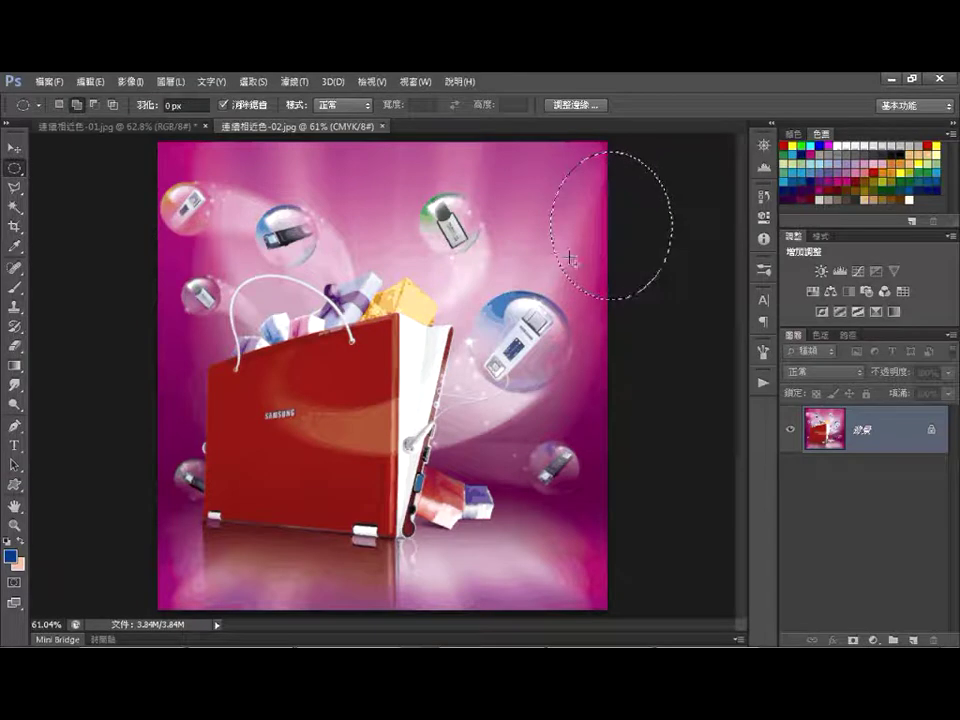
drag(600, 485, 582, 583)
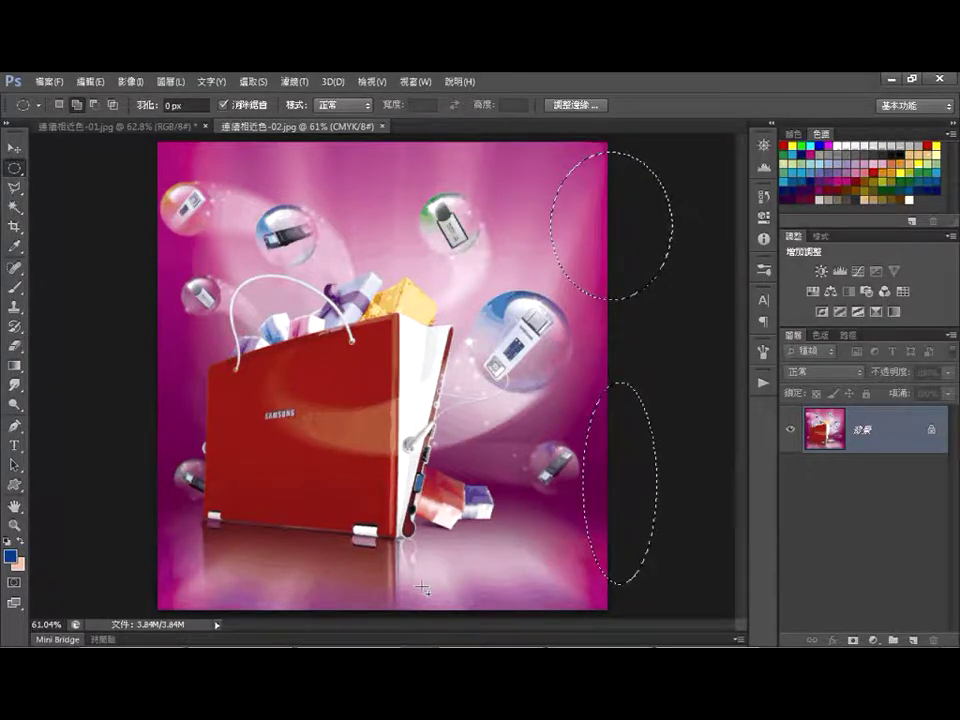
drag(439, 543, 575, 627)
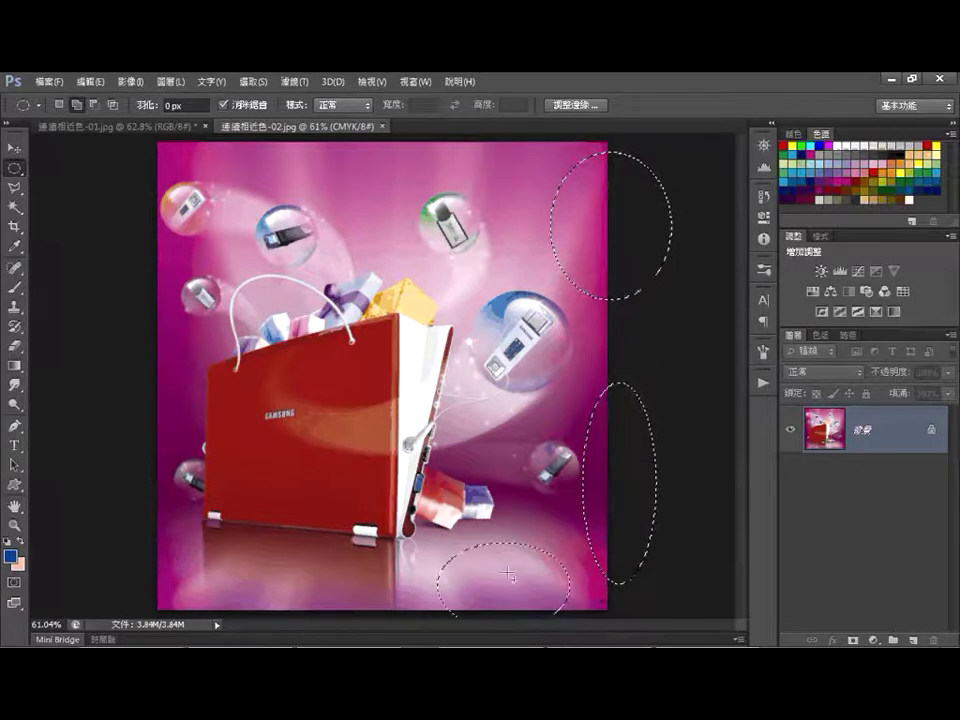
drag(130, 513, 195, 579)
drag(134, 325, 148, 430)
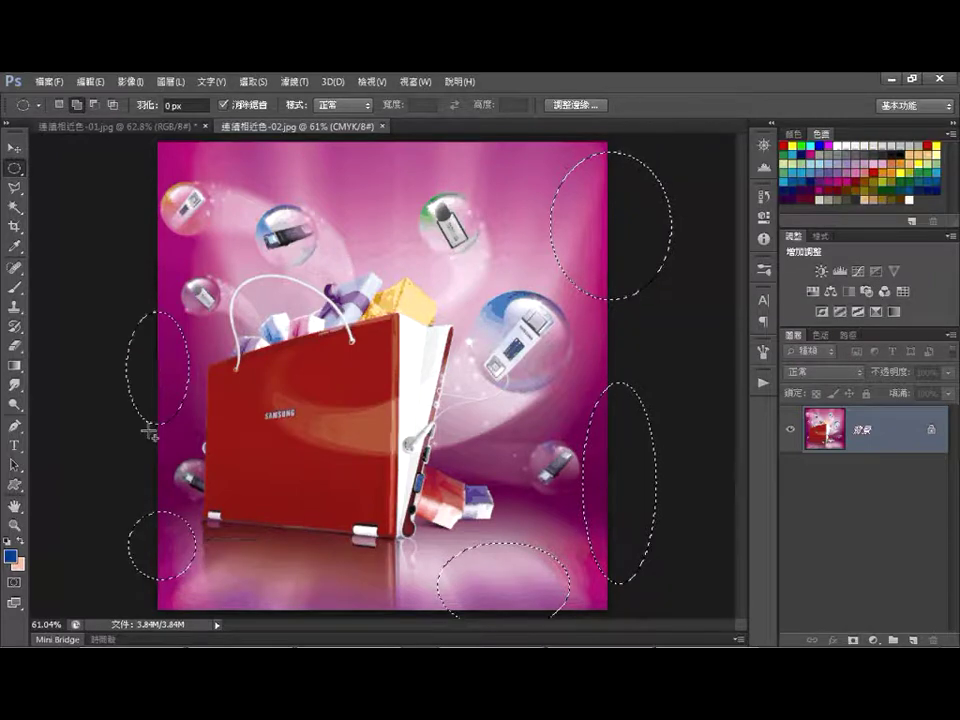
drag(195, 456, 144, 429)
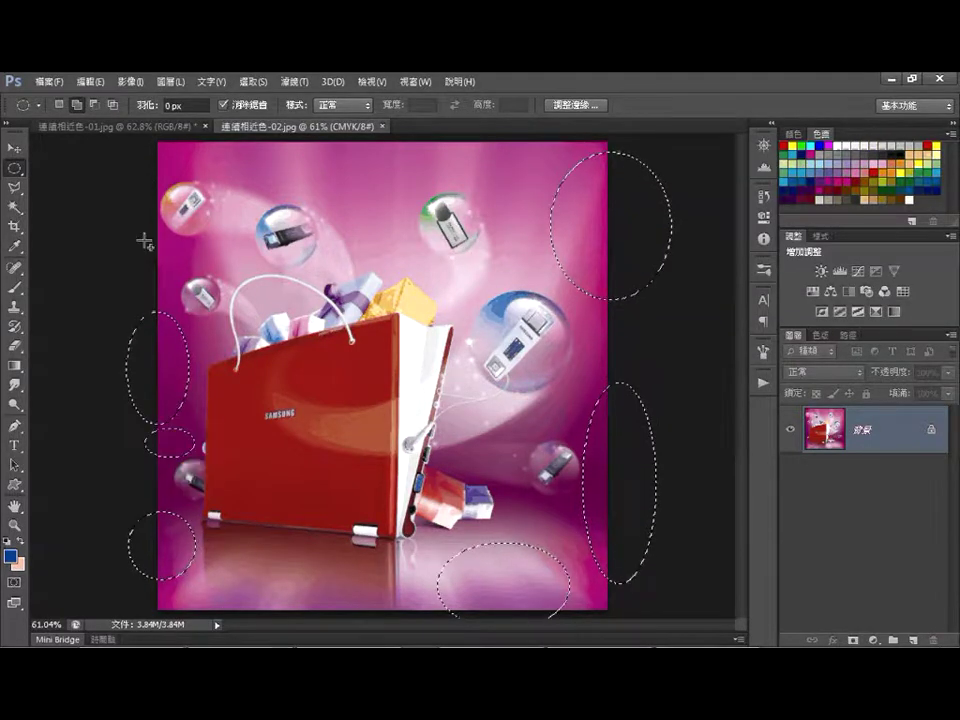
drag(145, 242, 241, 271)
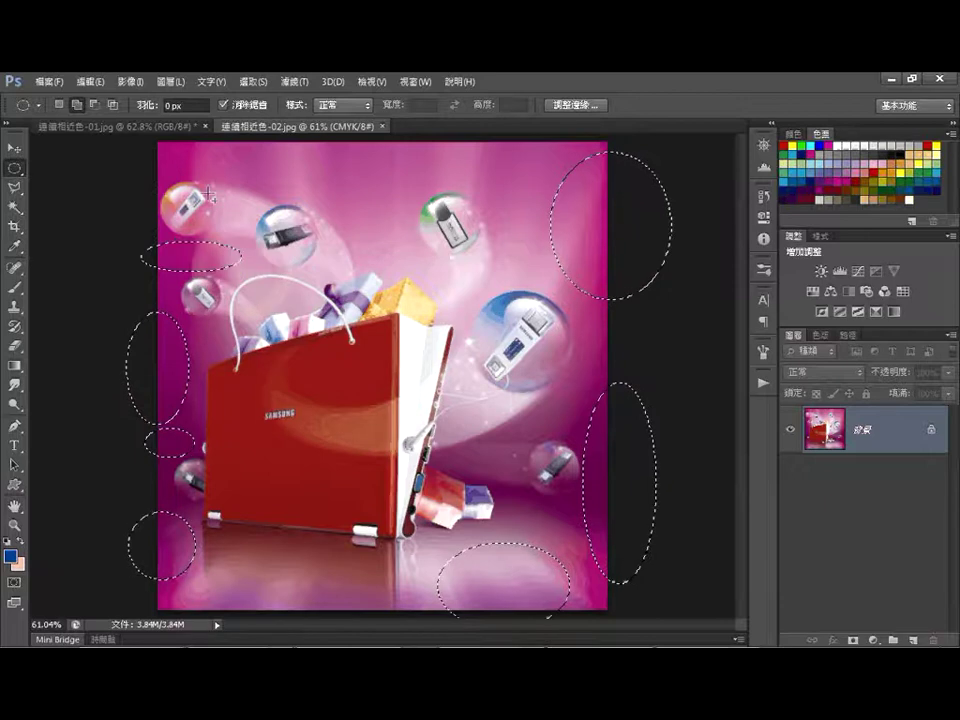
drag(144, 139, 234, 170)
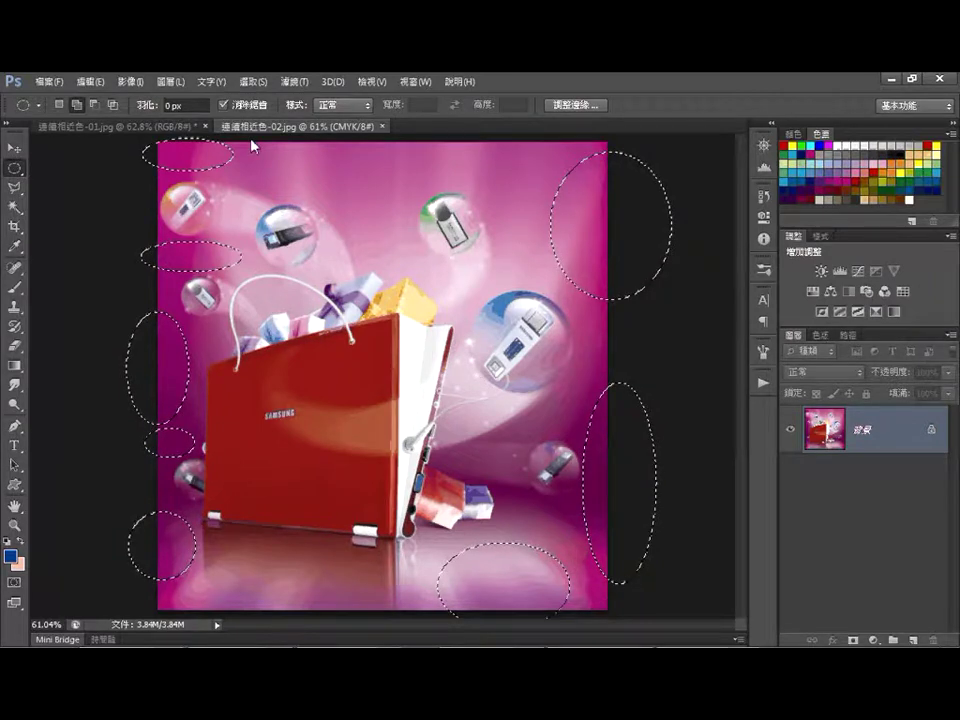
Try extending the unfeathered elliptical selections across the pink background with Grow (連續相近色), and revert to the opening snapshot
click(250, 86)
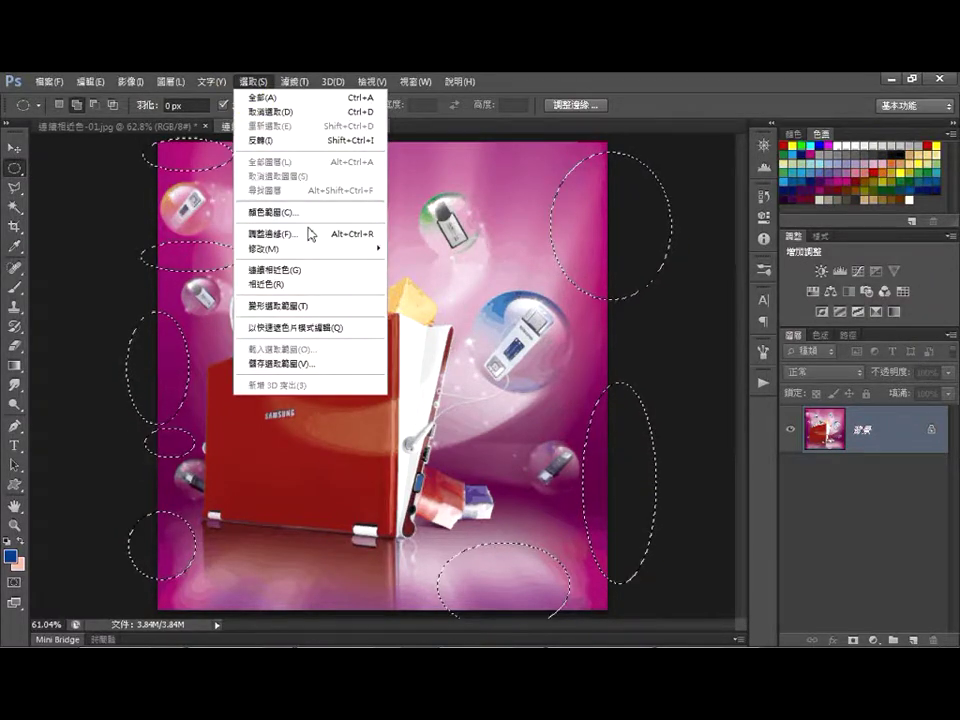
click(297, 271)
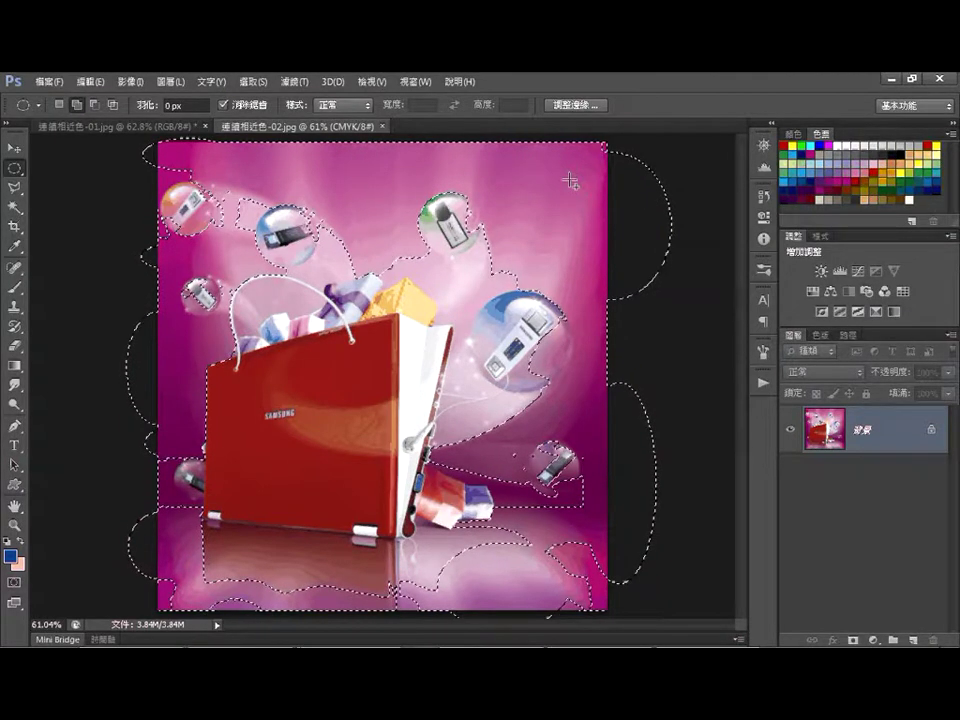
click(257, 82)
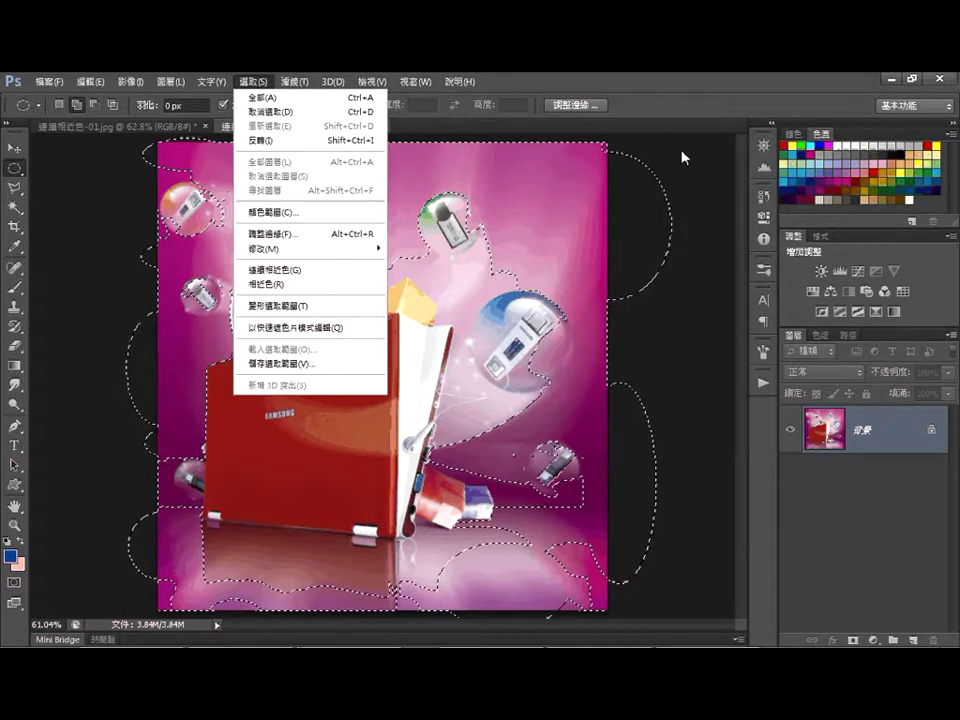
click(649, 96)
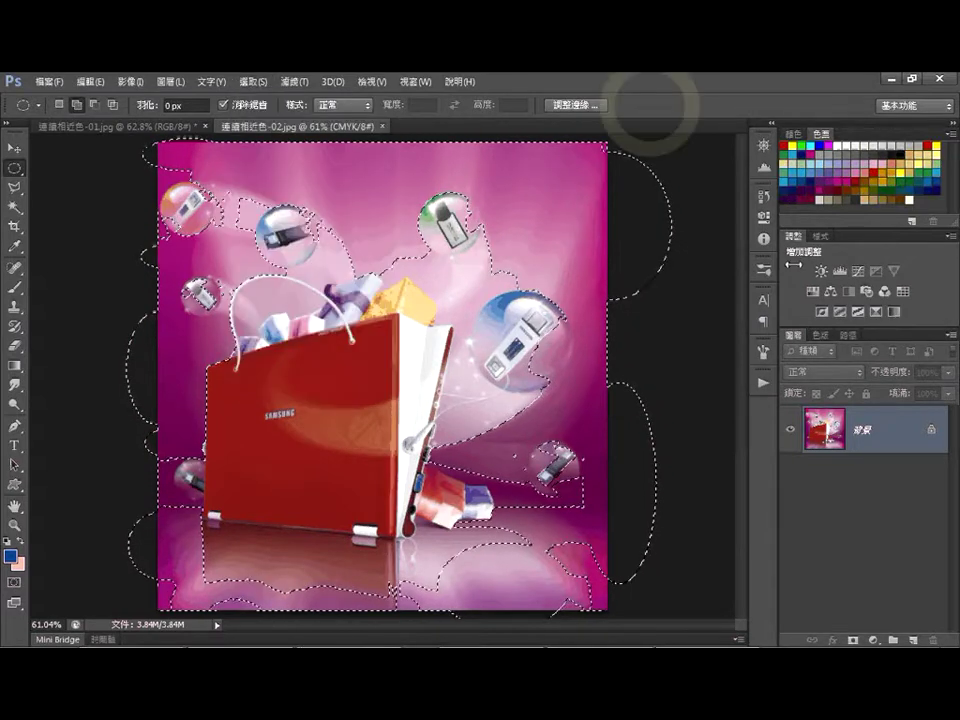
click(766, 200)
click(664, 189)
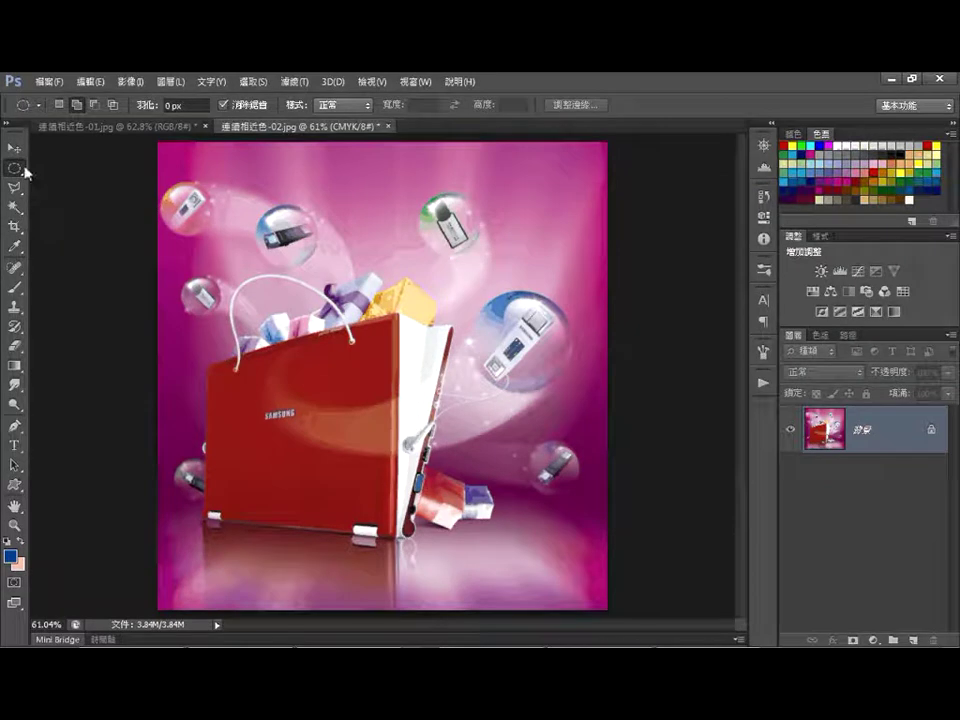
Set the elliptical marquee's feather to 10 px and draw seven added selections around the pink background's edges and above the gift boxes
click(168, 105)
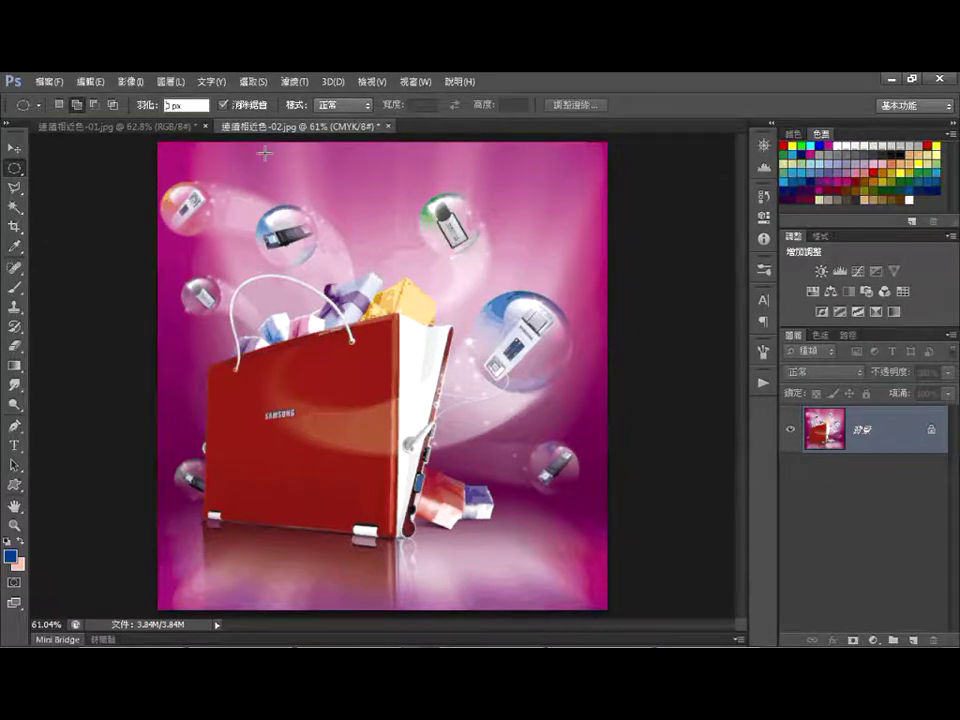
text(1)
drag(392, 133, 691, 181)
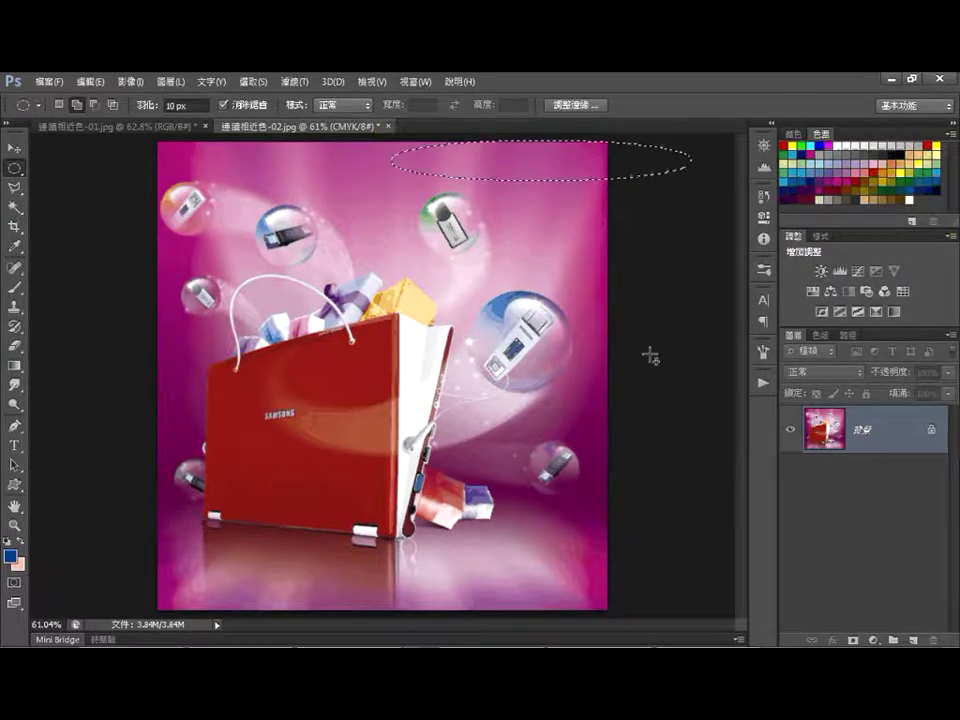
drag(656, 313, 580, 436)
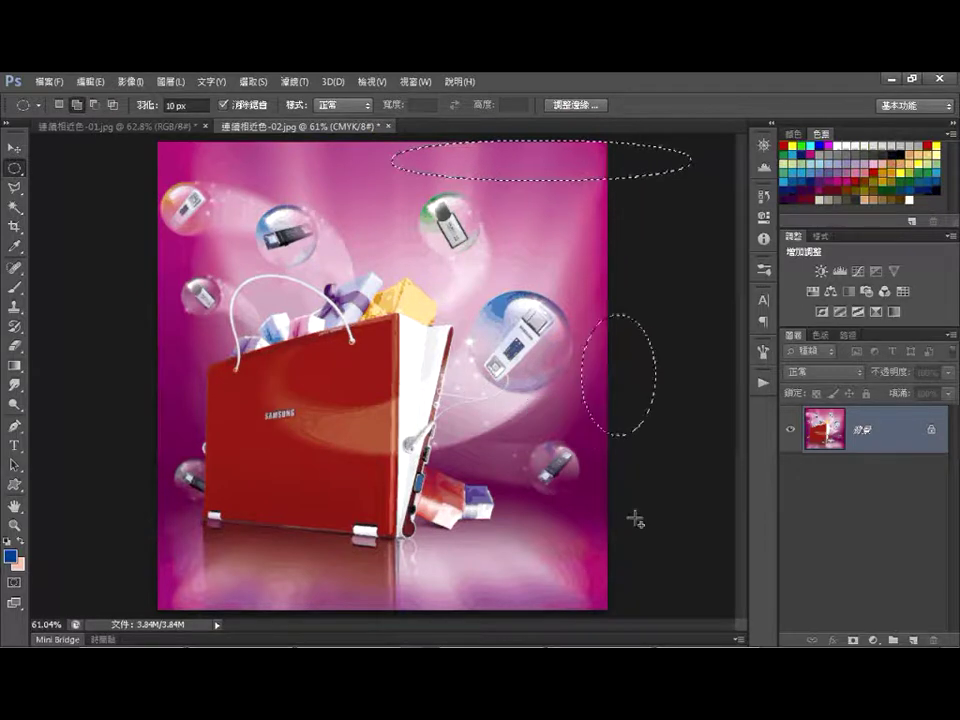
drag(635, 517, 512, 636)
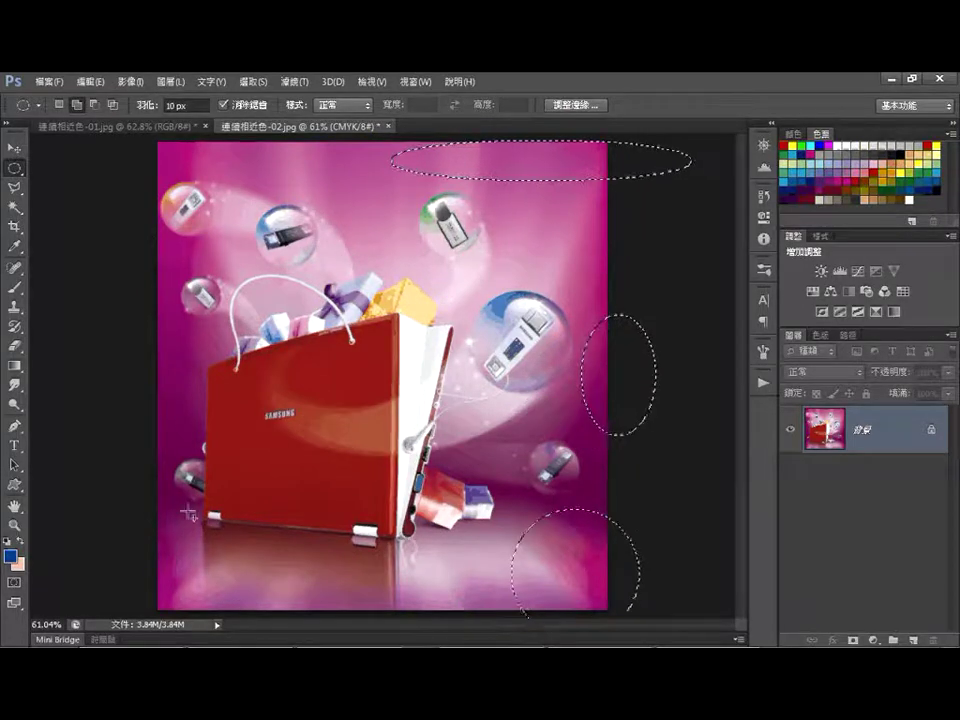
drag(188, 513, 171, 602)
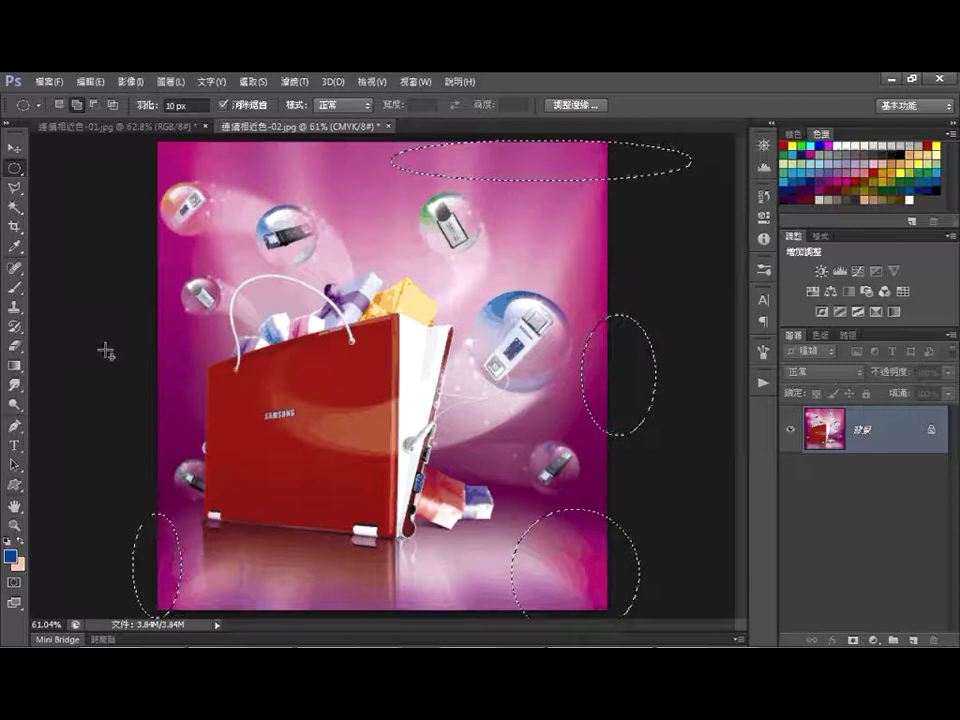
drag(126, 330, 196, 438)
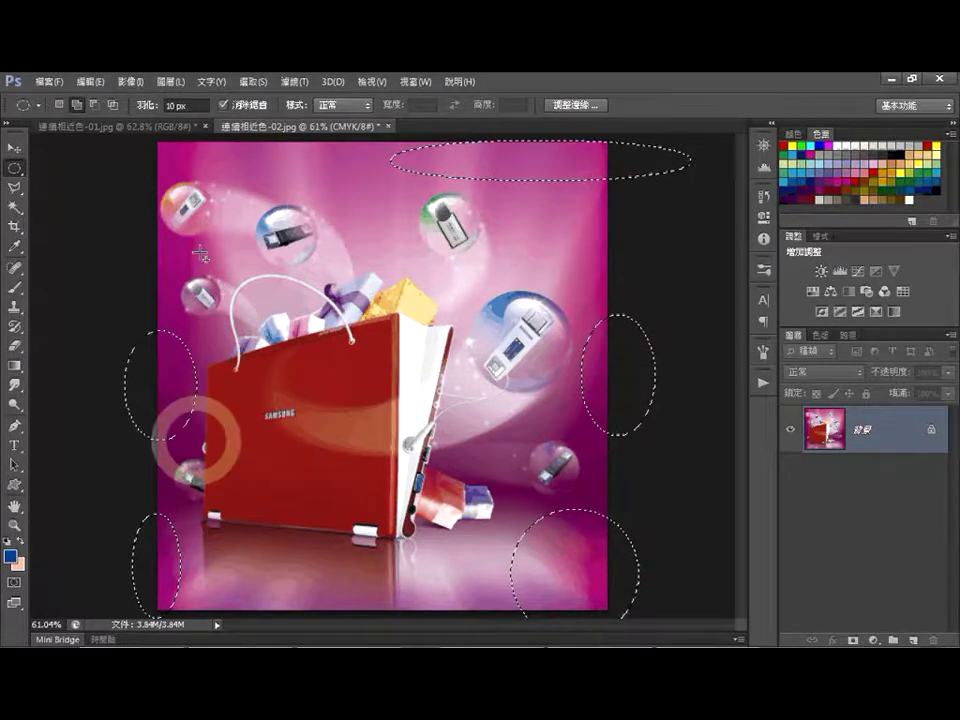
drag(145, 143, 330, 173)
drag(361, 211, 415, 260)
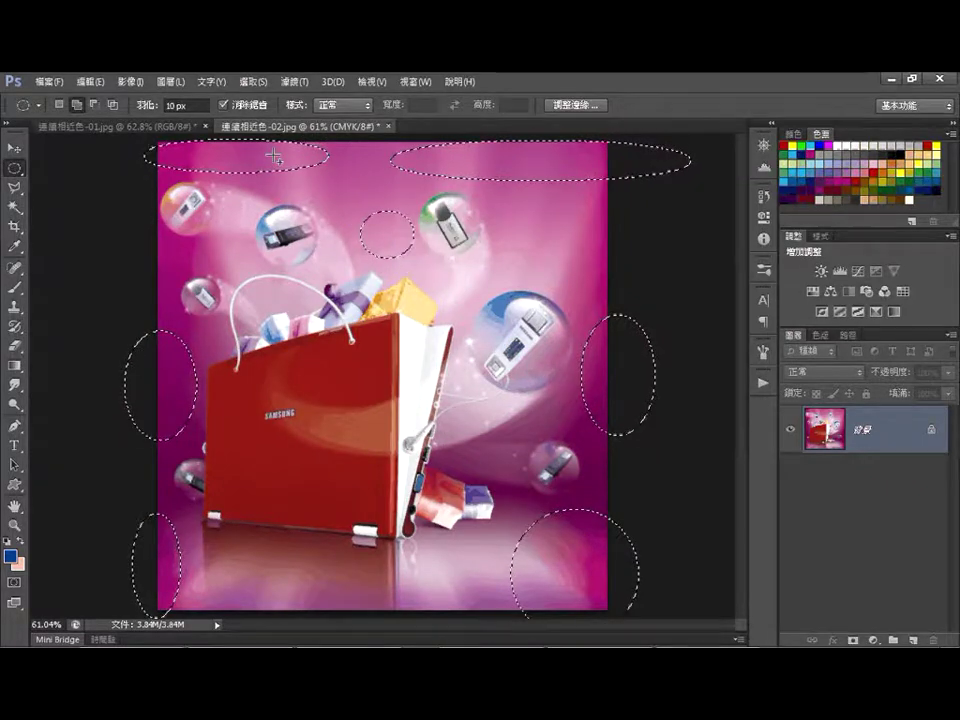
Extend the feathered elliptical selections across the pink background with Grow (連續相近色)
click(250, 82)
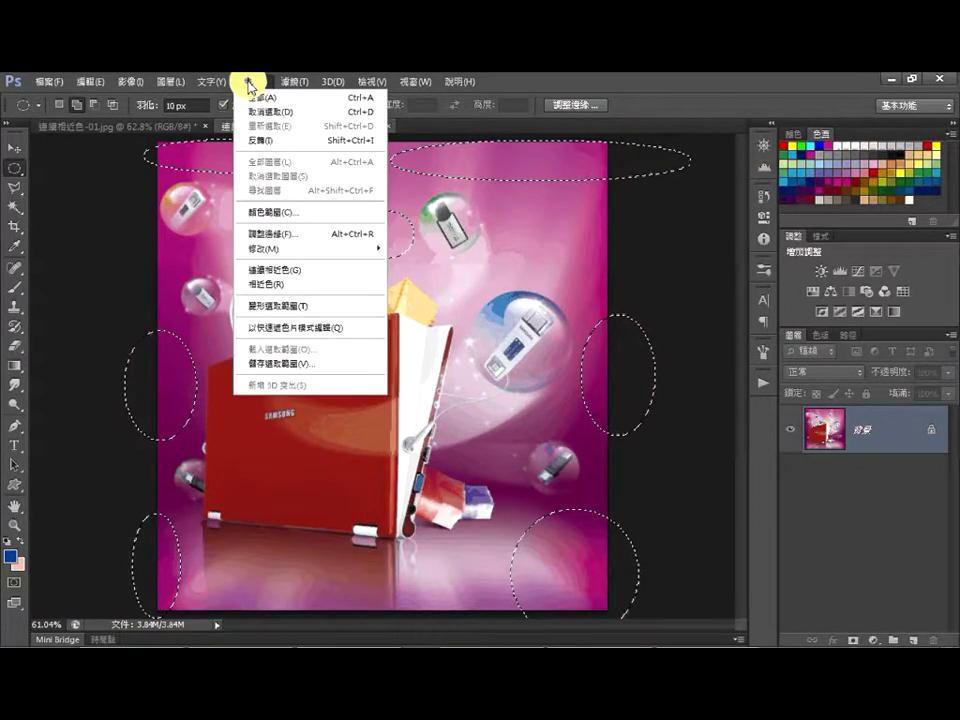
click(338, 278)
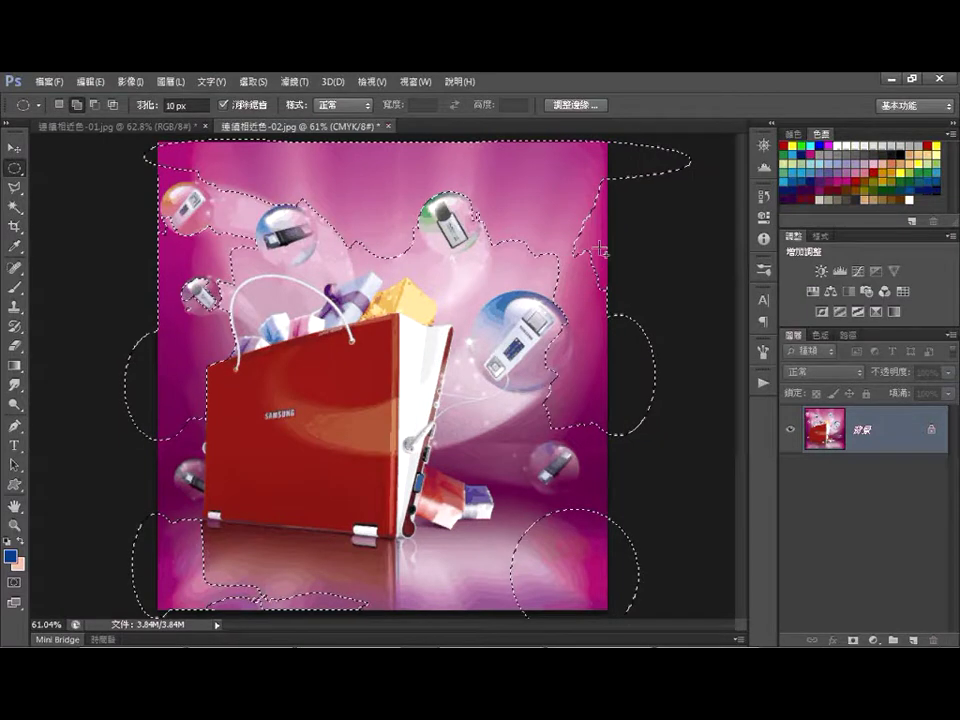
click(253, 81)
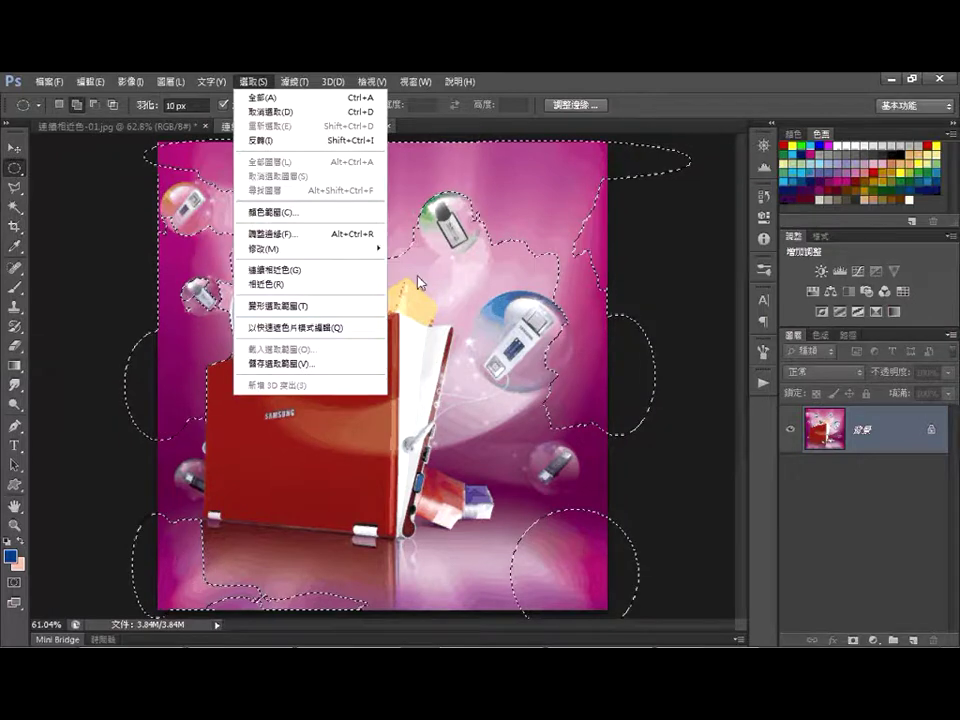
click(692, 112)
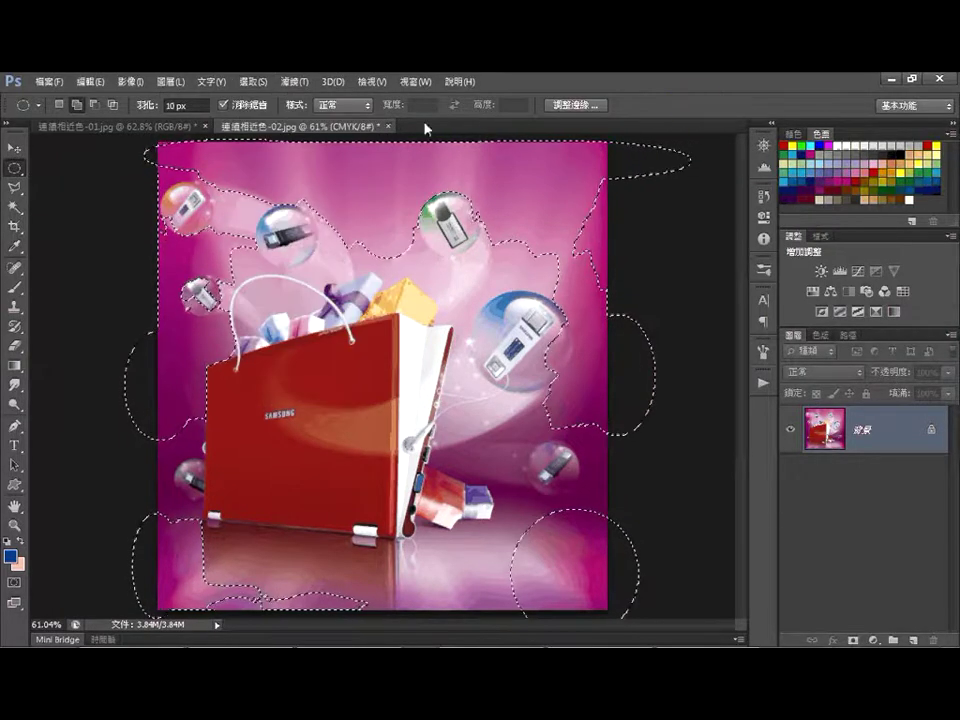
Close 連續相近色-02.jpg and 連續相近色-01.jpg without saving their changes
key(ctrl+w)
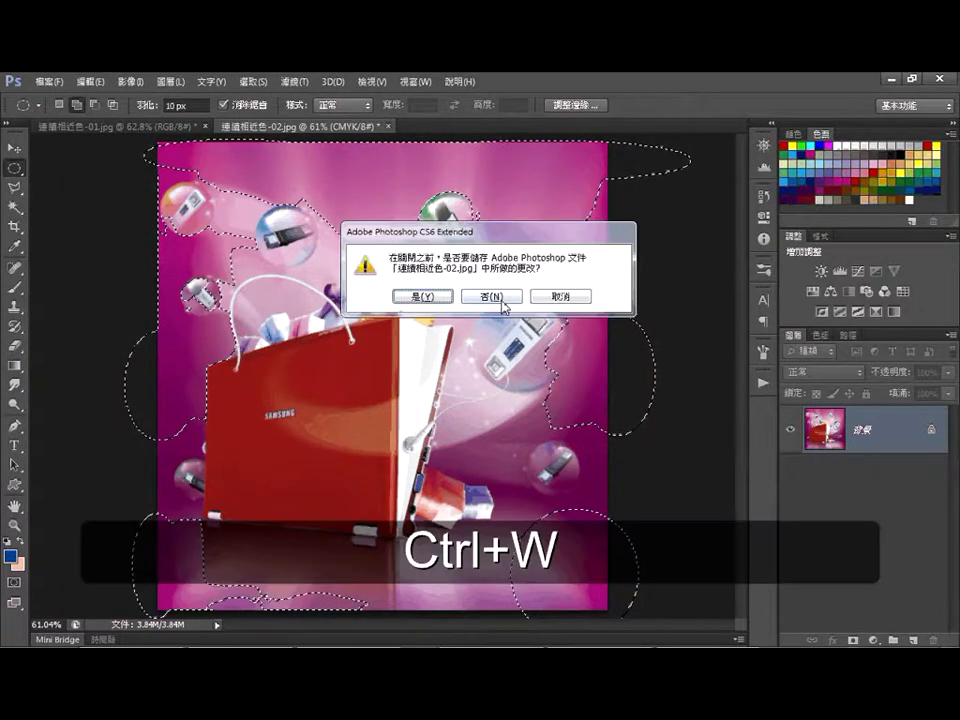
click(500, 299)
click(499, 299)
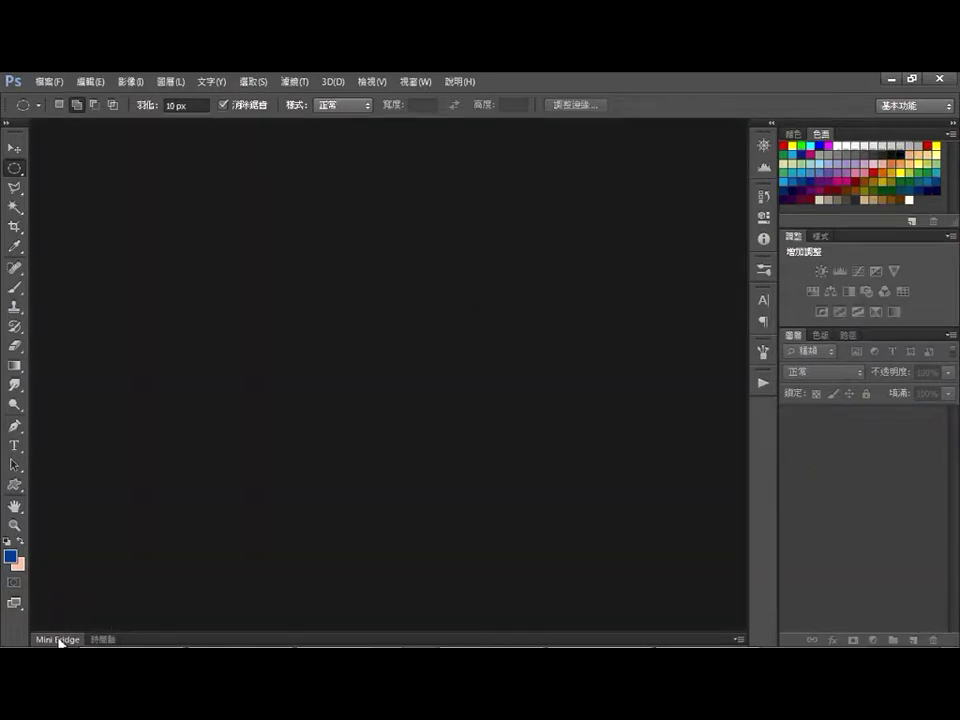
Open 顏色範圍-01.jpg and 顏色範圍-02.jpg from the 04單元. 顏色範圍 & 相近顏色 folder, and collapse the file browser
click(58, 639)
click(60, 638)
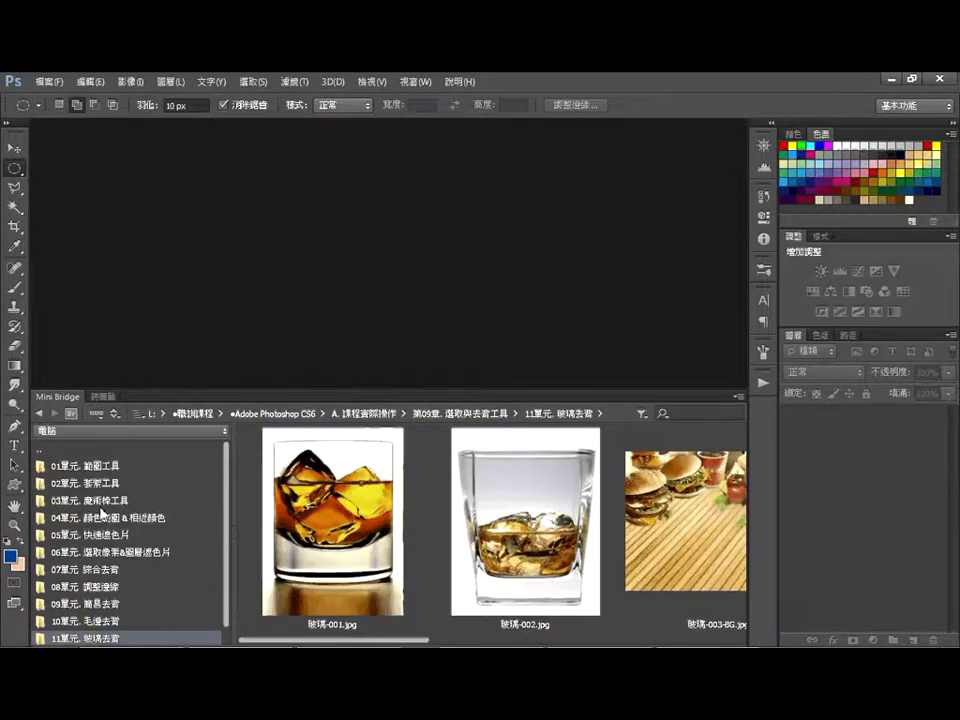
click(107, 517)
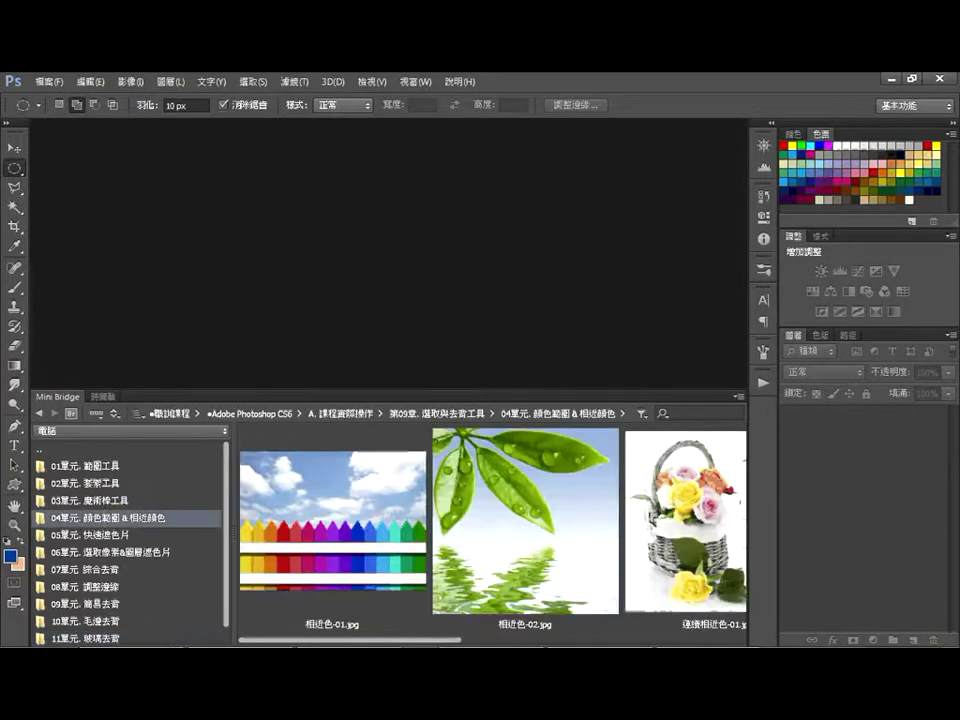
drag(401, 643, 729, 640)
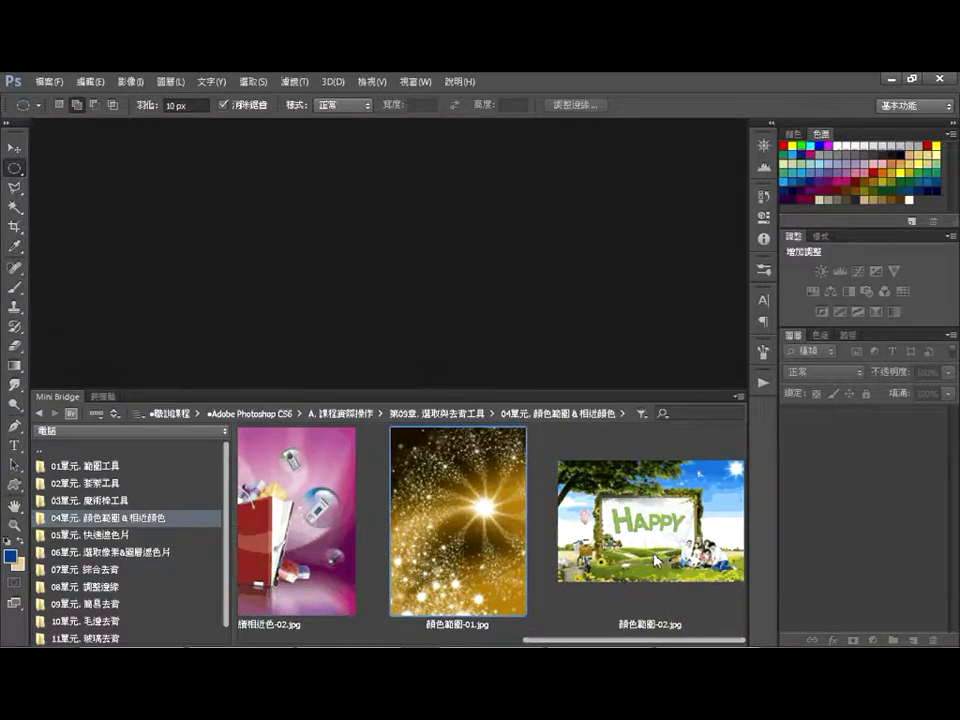
click(457, 447)
double_click(457, 447)
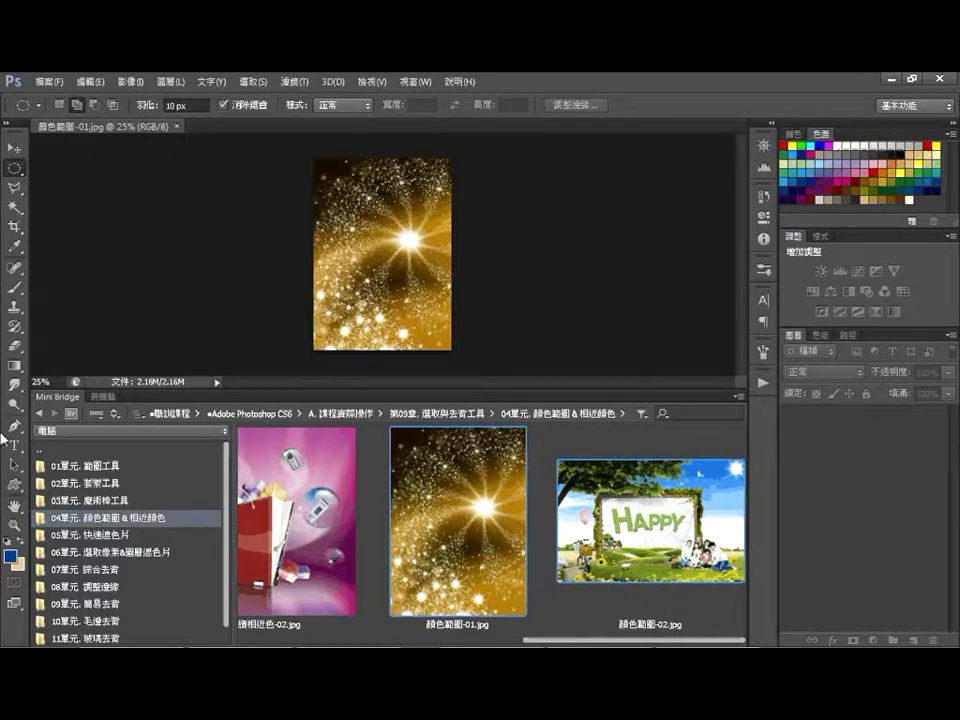
double_click(57, 397)
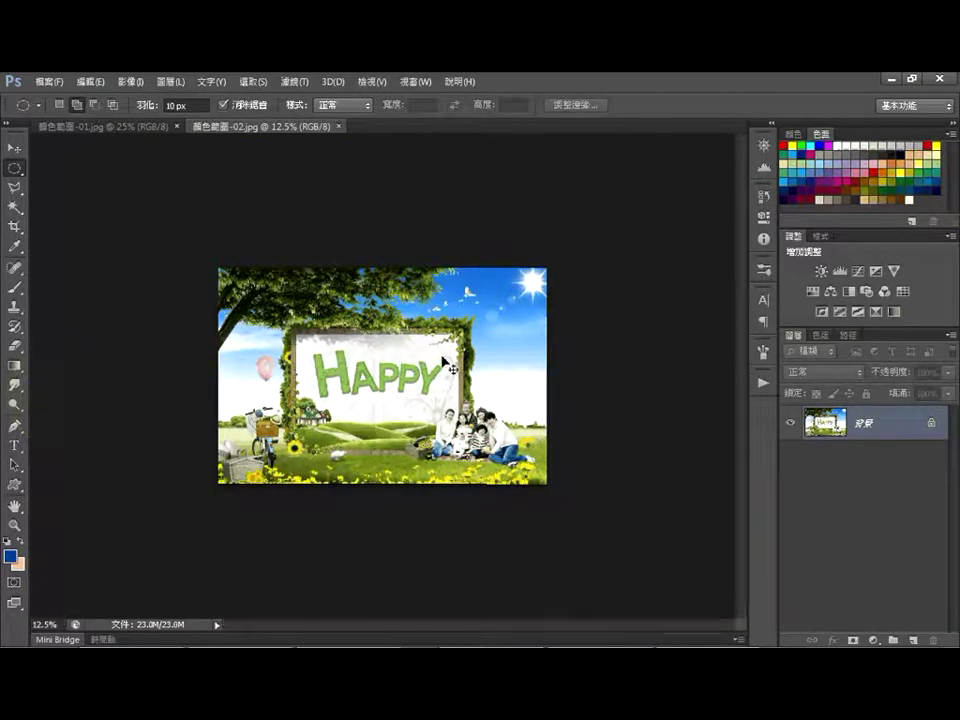
Fit 顏色範圍-02.jpg and 顏色範圍-01.jpg to the window, leaving 顏色範圍-01.jpg in front
key(ctrl+0)
click(105, 126)
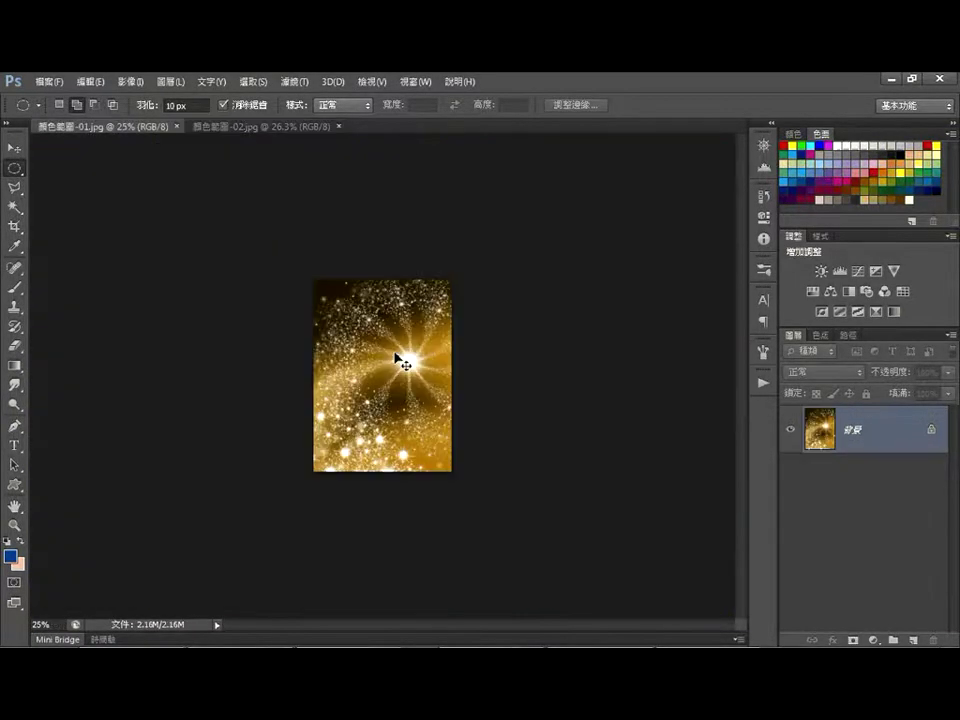
key(ctrl+0)
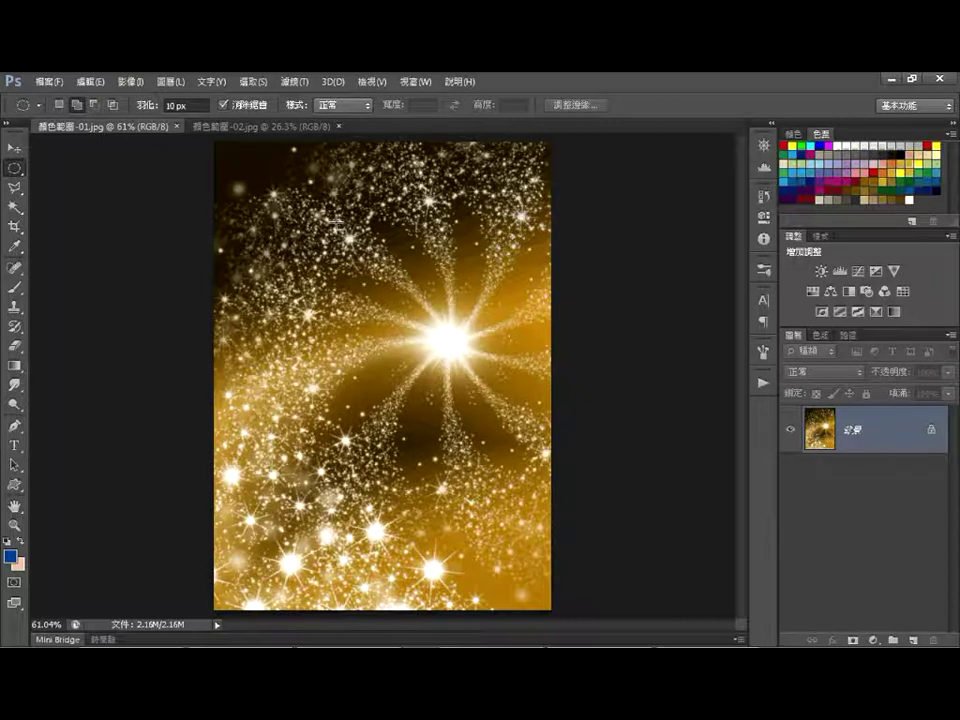
Select the large star's white centre in 顏色範圍-01.jpg with the Magic Wand at tolerance 10
click(15, 189)
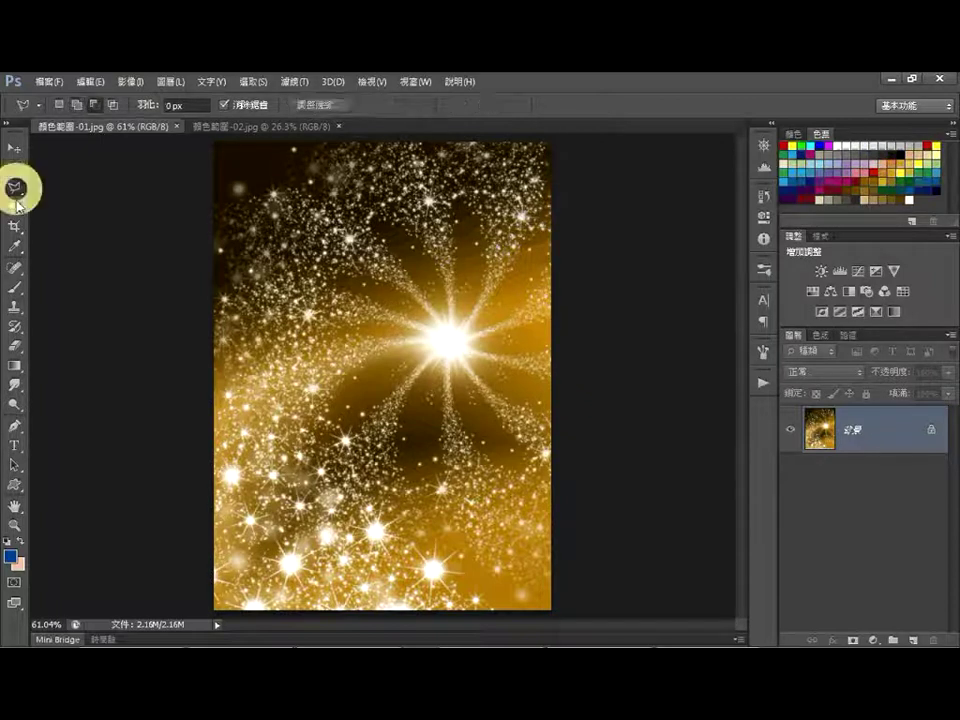
click(15, 207)
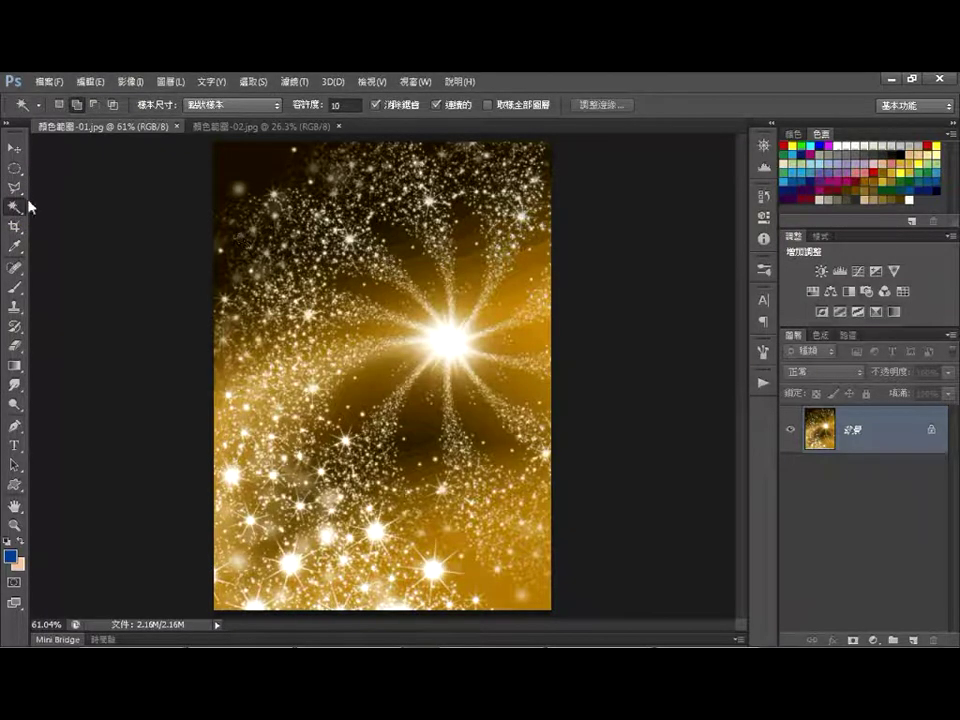
click(433, 355)
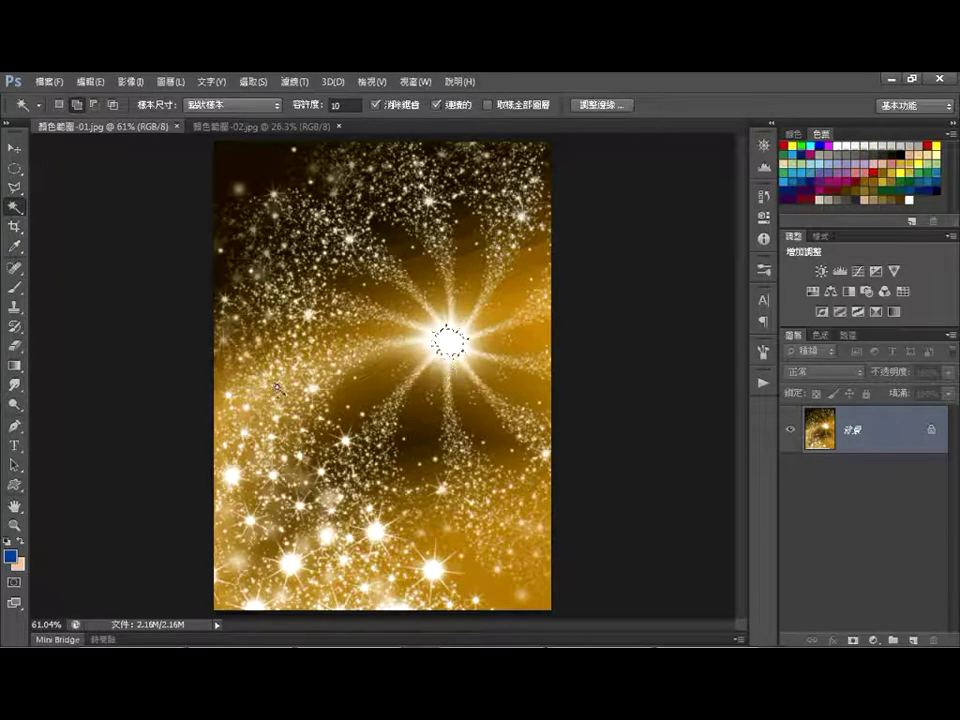
Add the bright white centres of the five large lower stars to the selection with the Magic Wand
click(232, 477)
click(327, 535)
click(290, 562)
click(376, 534)
click(433, 568)
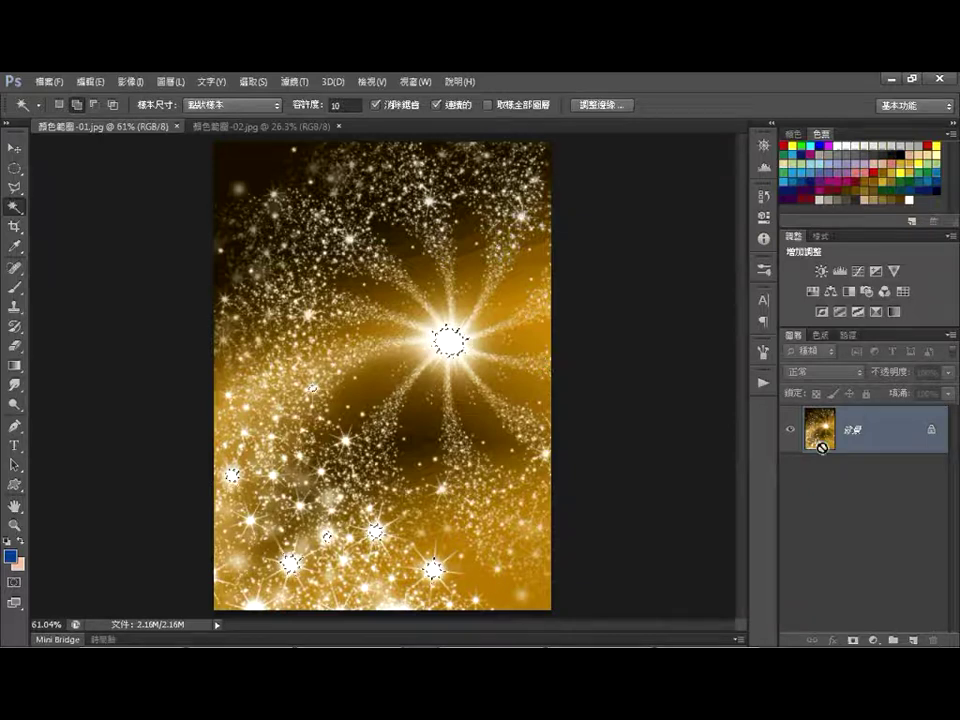
Copy the selected star centres to a new layer and hide the 背景 layer
key(ctrl+j)
click(790, 478)
key(space)
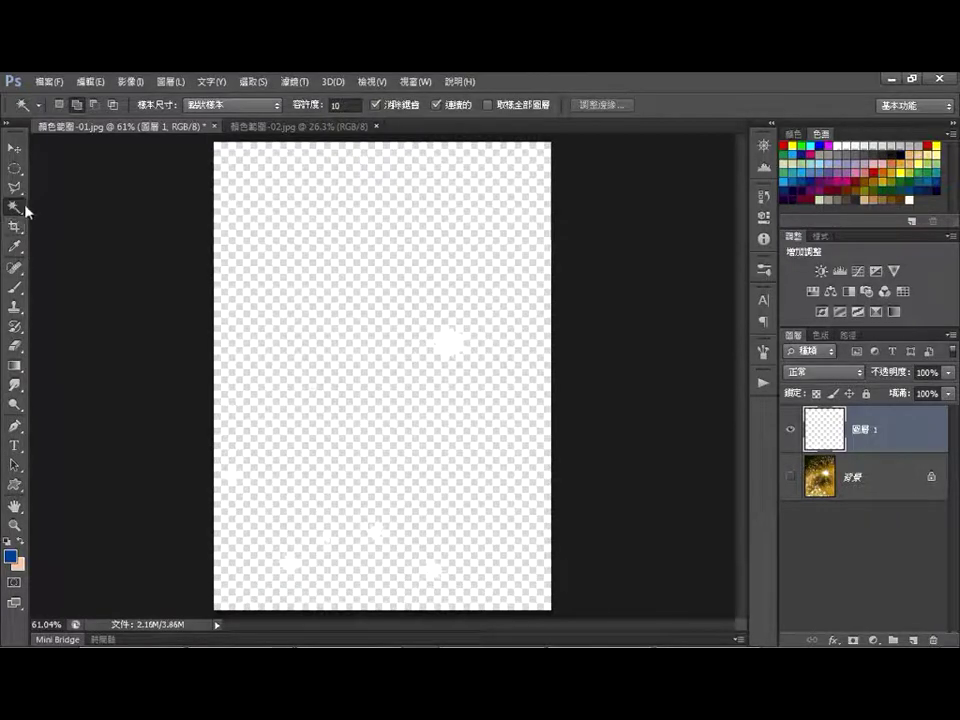
Revert 顏色範圍-01.jpg to its opening snapshot in the history
click(765, 197)
click(733, 207)
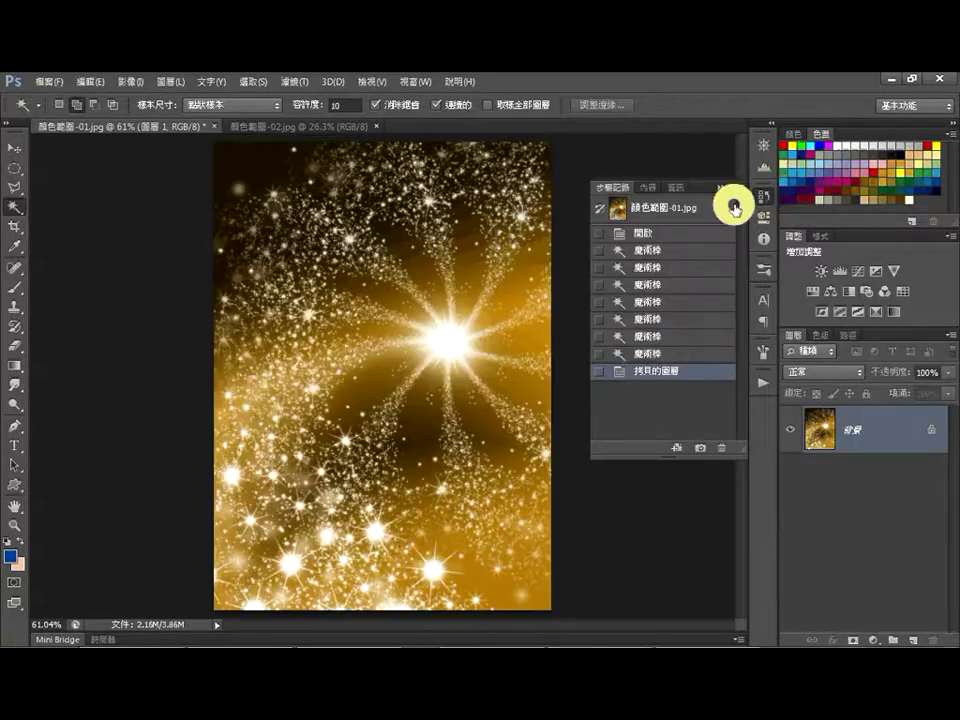
click(764, 196)
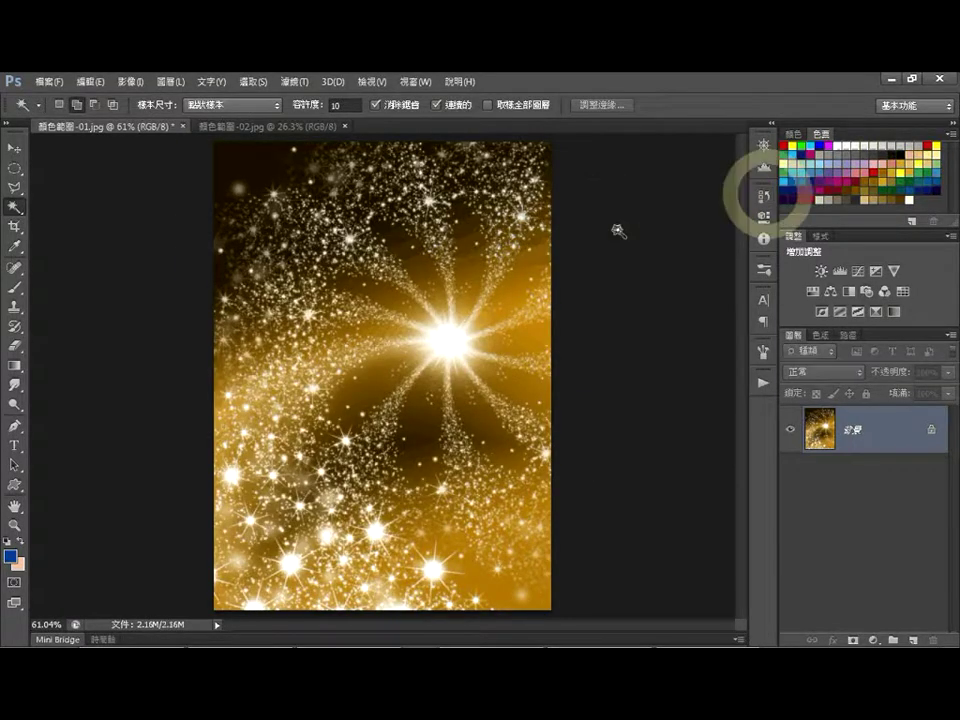
click(14, 187)
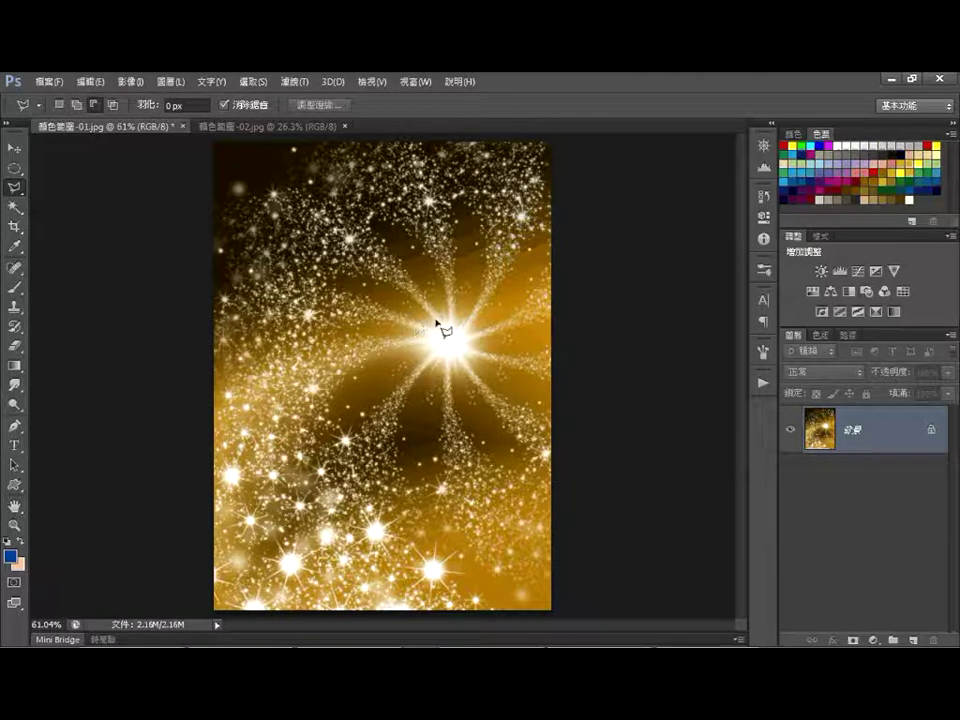
click(430, 324)
click(396, 316)
key(Escape)
Try an elliptical selection with a 10 px feather around the large star's centre, and deselect it
click(15, 169)
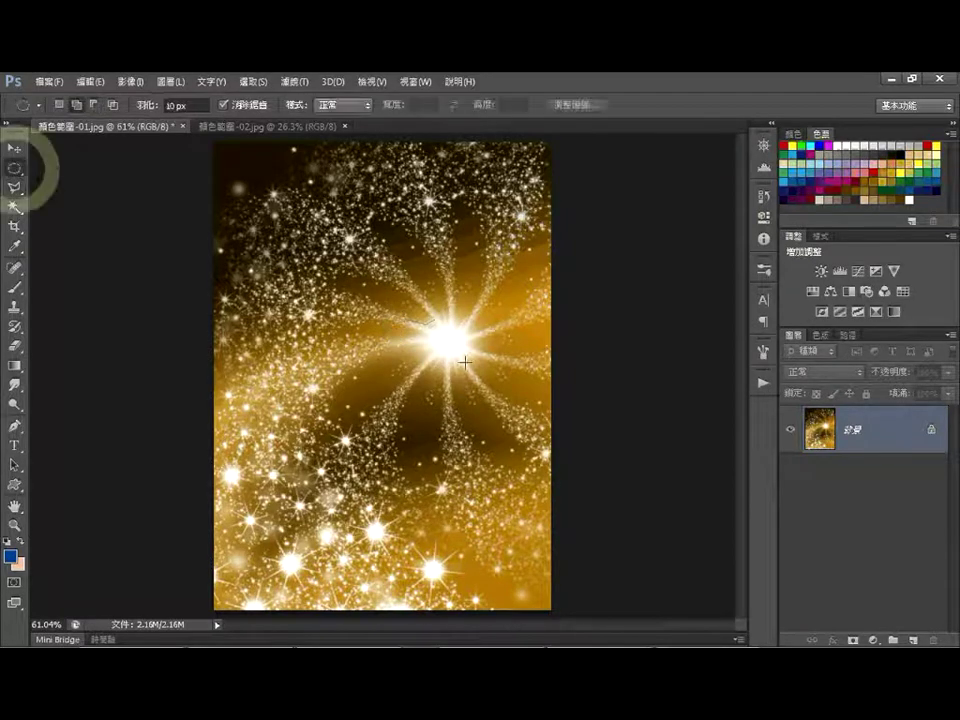
drag(422, 322, 475, 360)
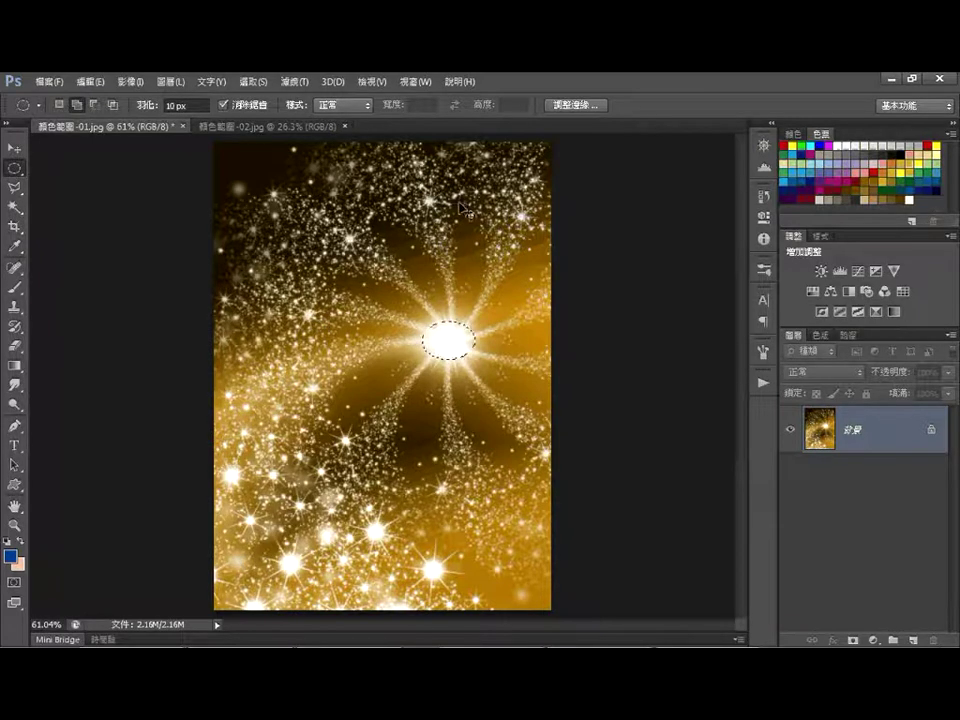
key(ctrl+d)
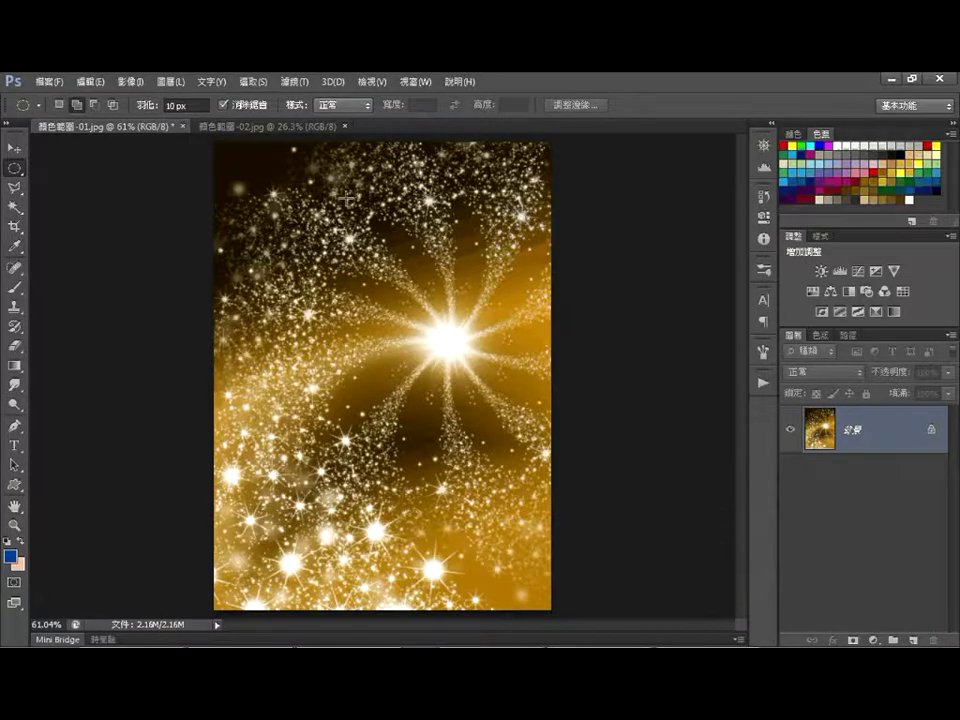
Start a Color Range (顏色範圍) selection based on sampled colours and sample the large star's white centre
click(254, 82)
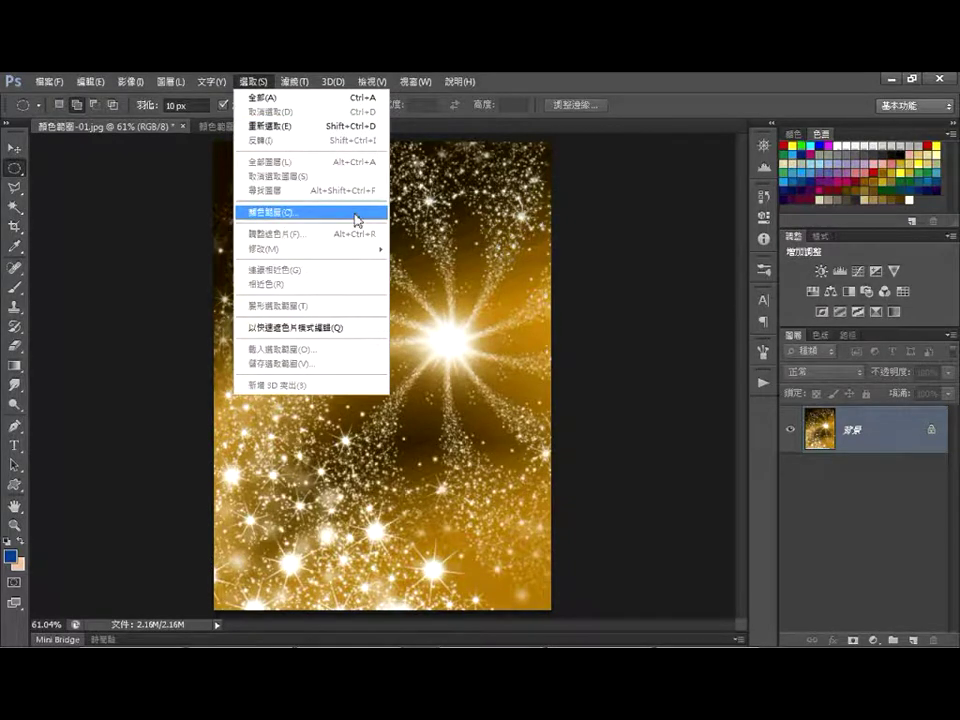
click(323, 213)
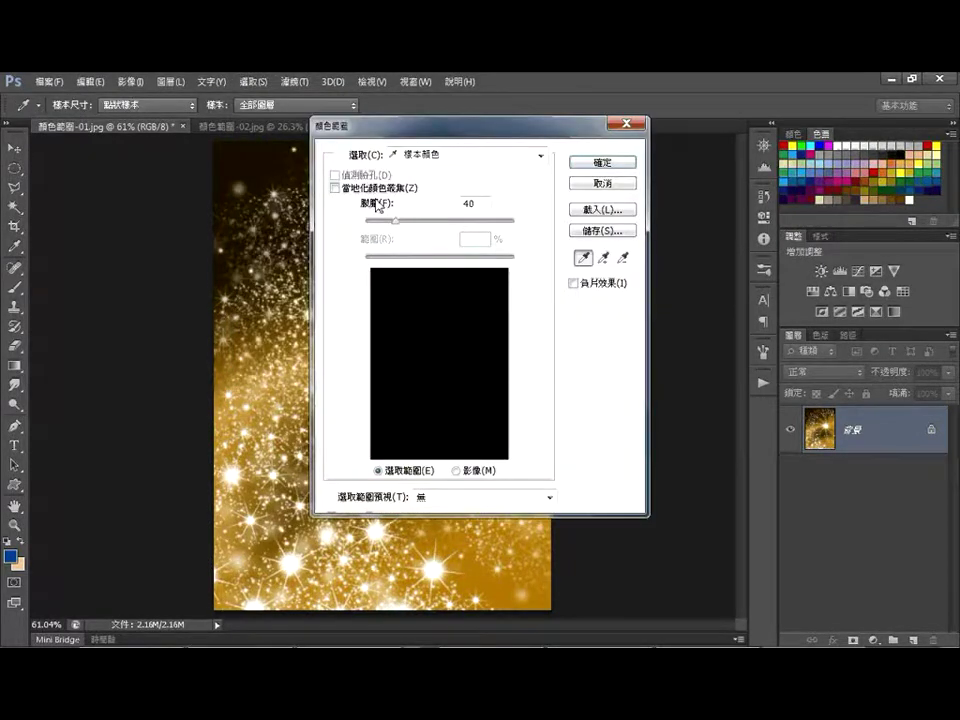
drag(388, 138, 622, 160)
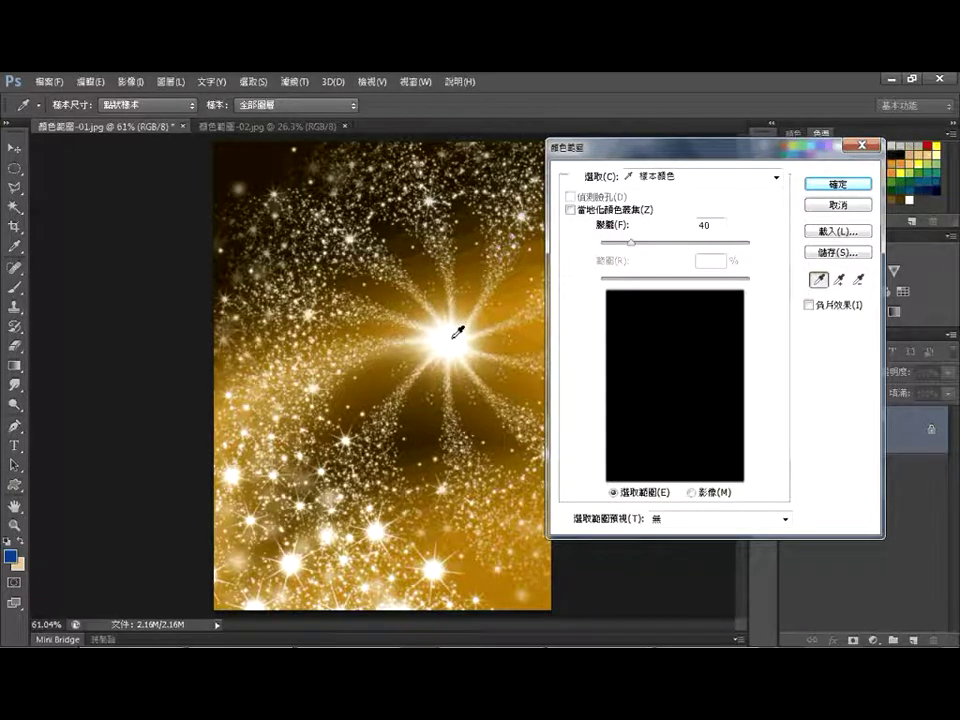
click(453, 337)
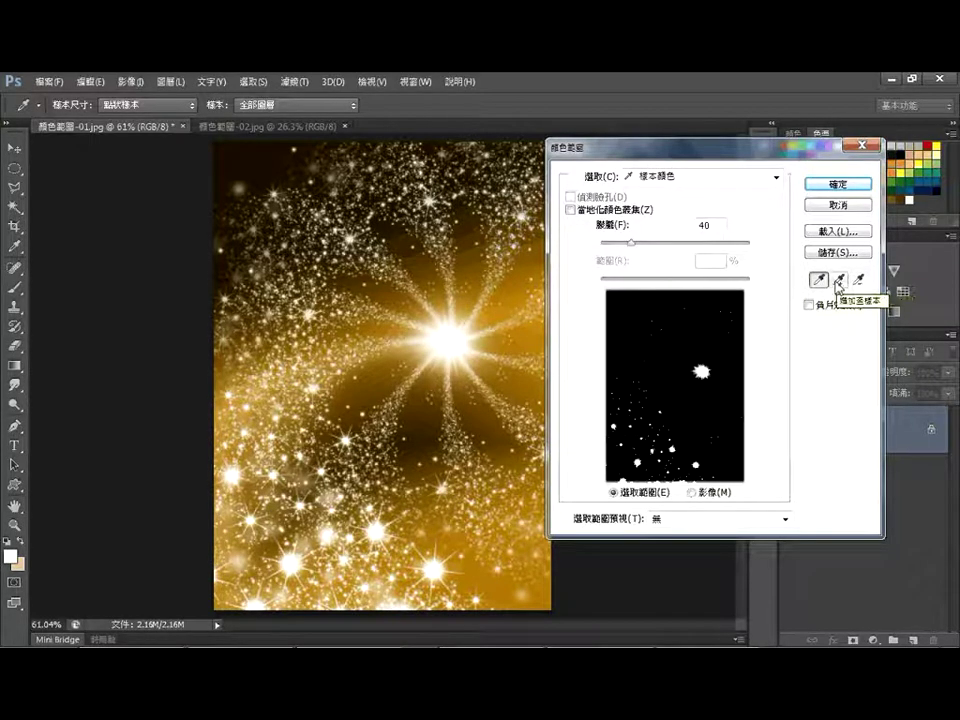
Add colours from the lower stars and the dim sparkles near the image's upper edge to the Color Range sample
click(838, 280)
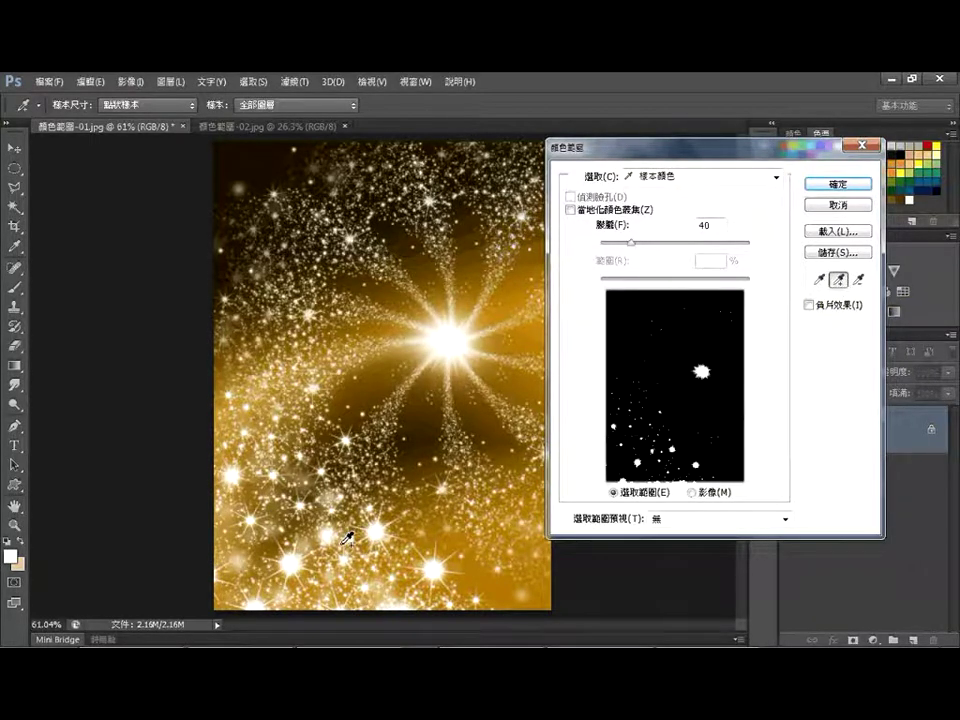
click(301, 560)
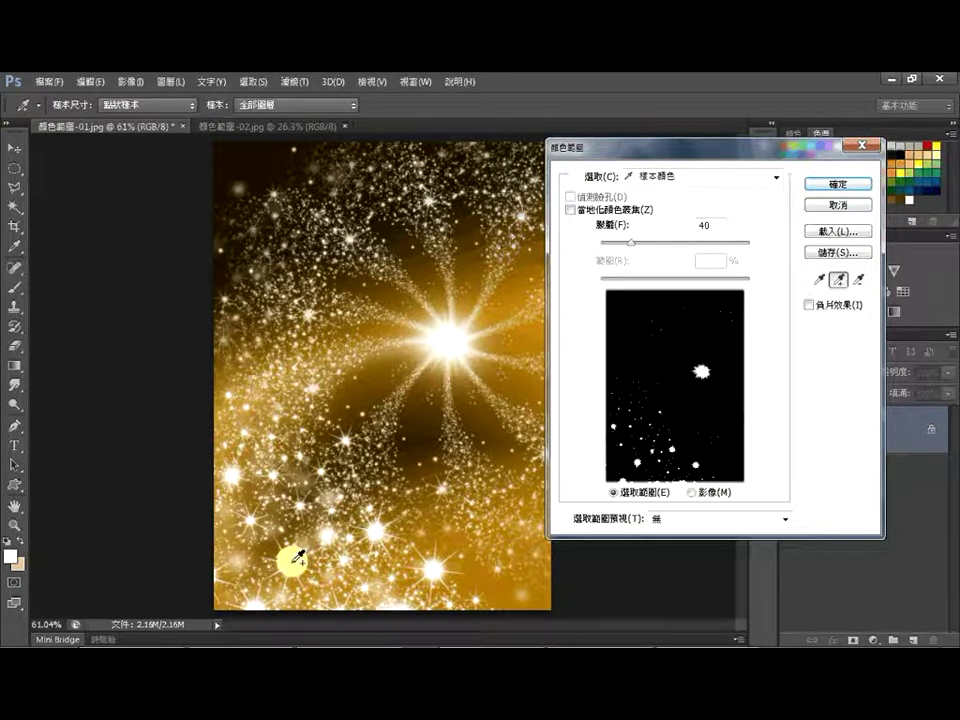
click(333, 524)
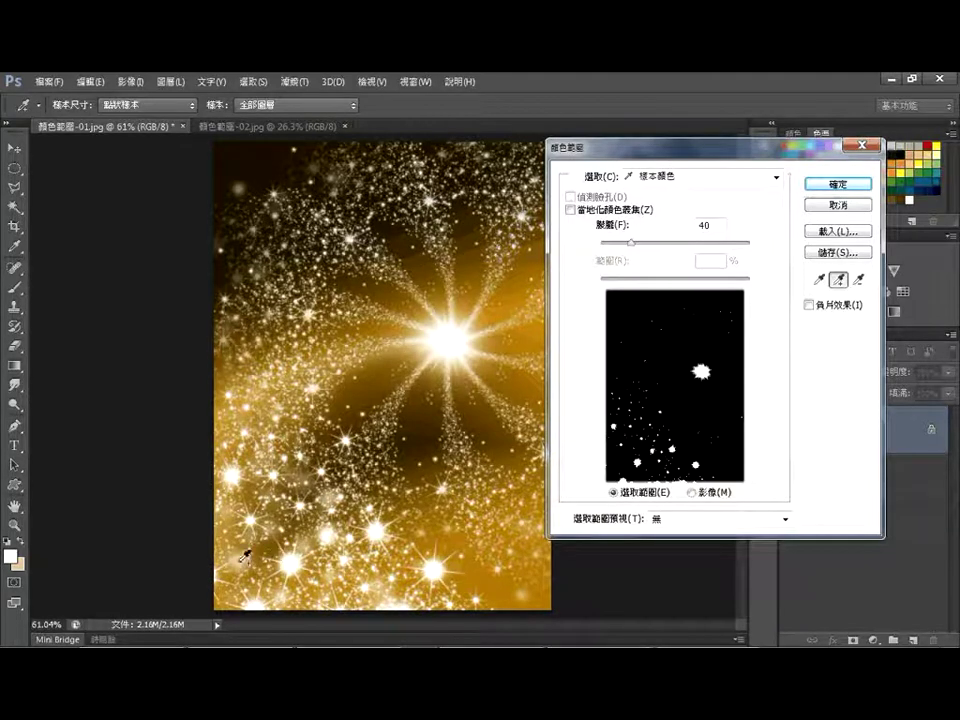
click(653, 438)
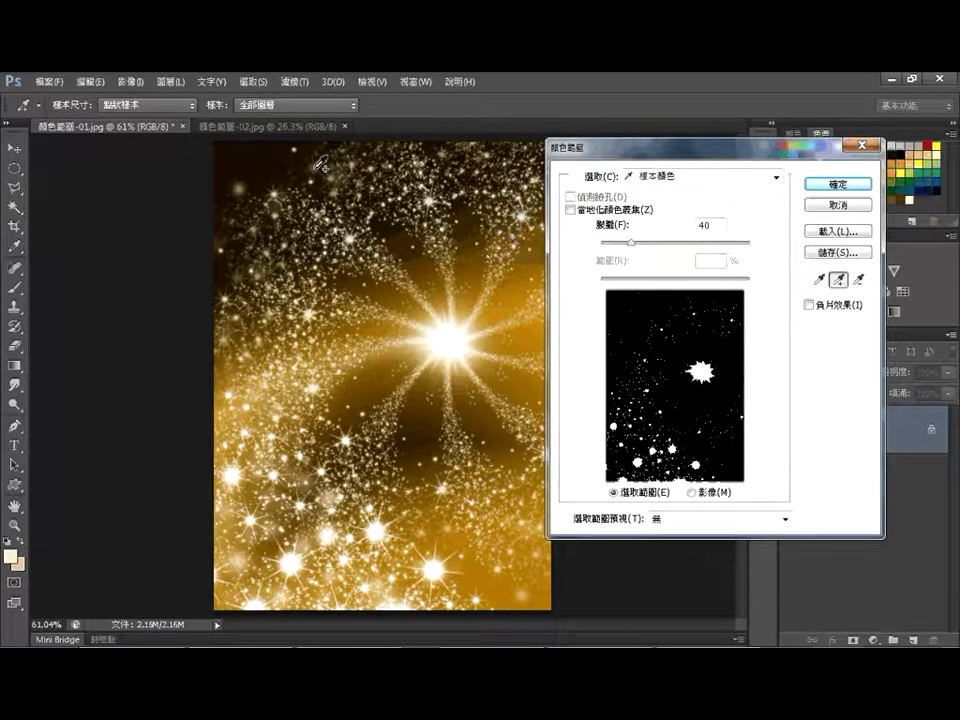
click(316, 166)
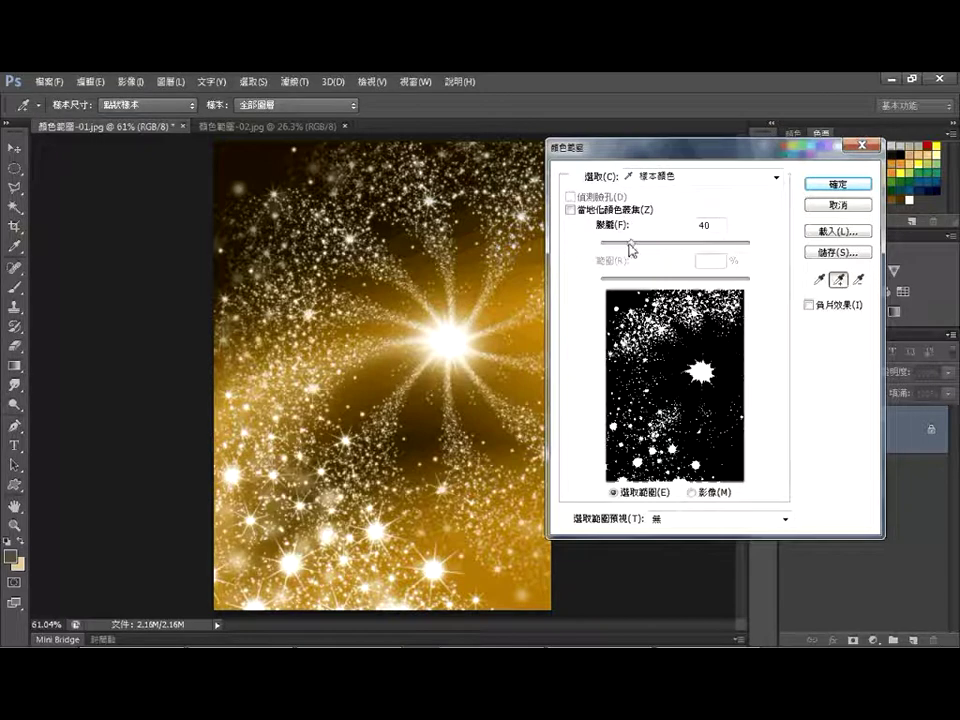
Add the glow around the large star to the sampled colours, set the fuzziness to 22, and apply the selection
drag(629, 246, 668, 254)
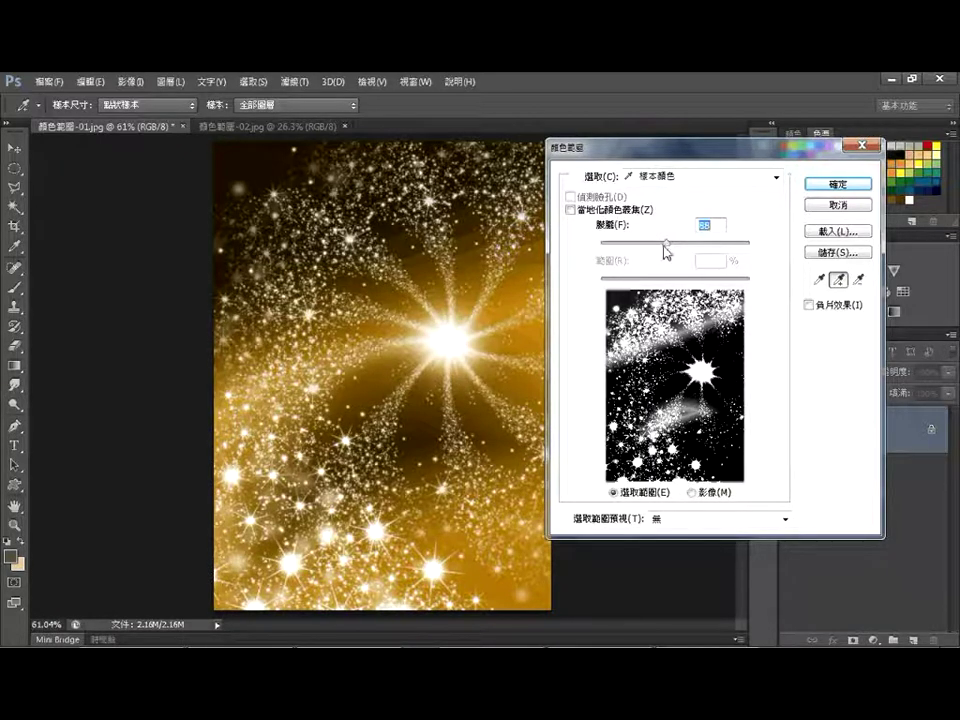
drag(666, 251, 628, 250)
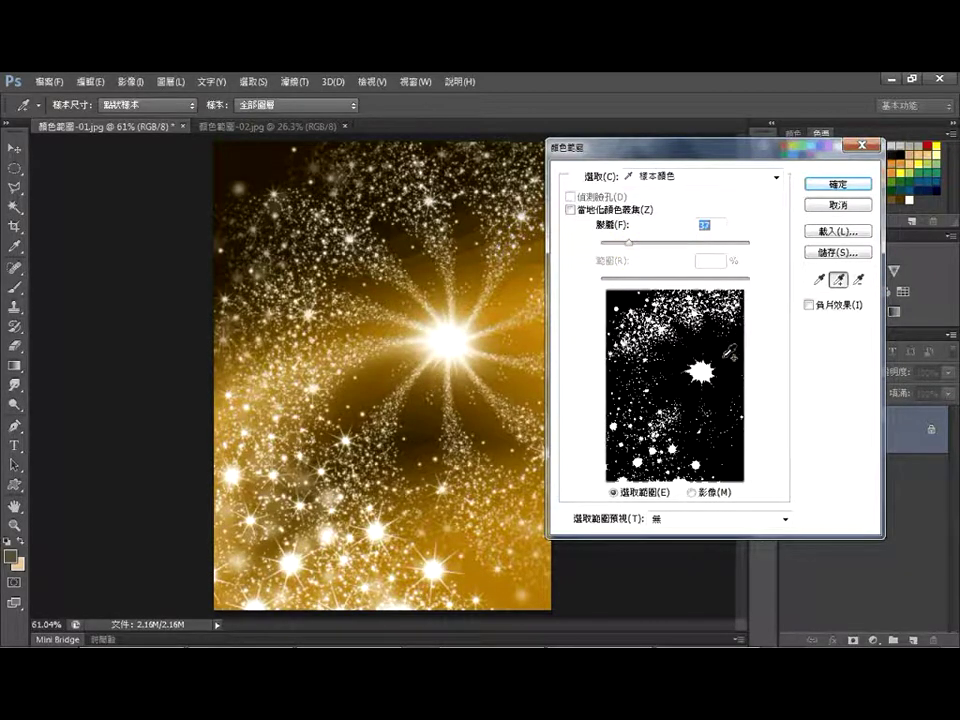
click(461, 320)
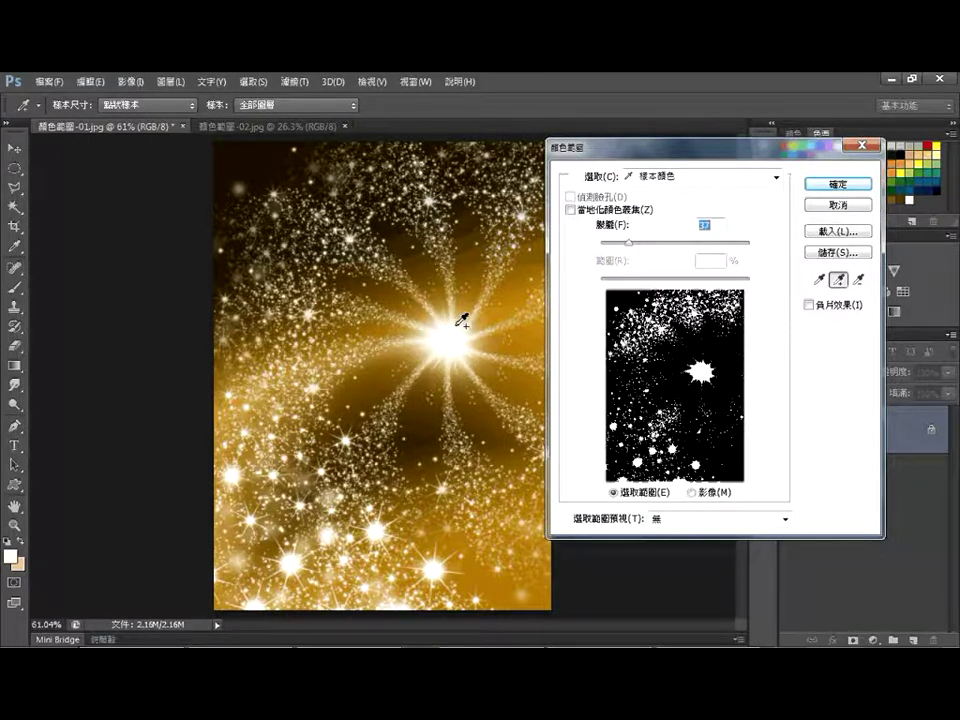
click(461, 320)
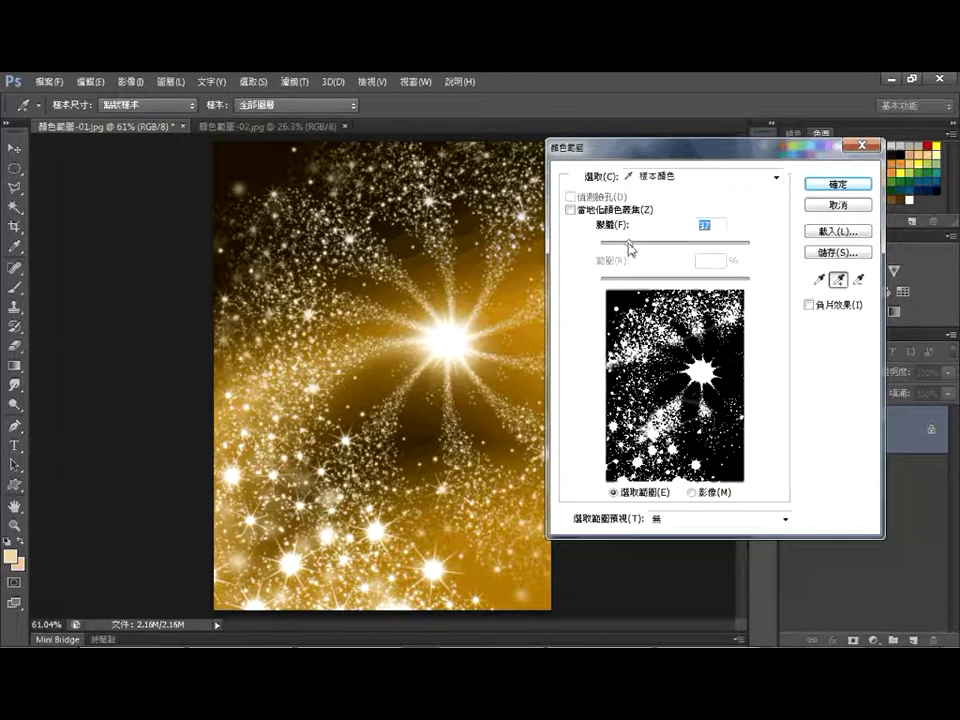
drag(628, 249, 617, 252)
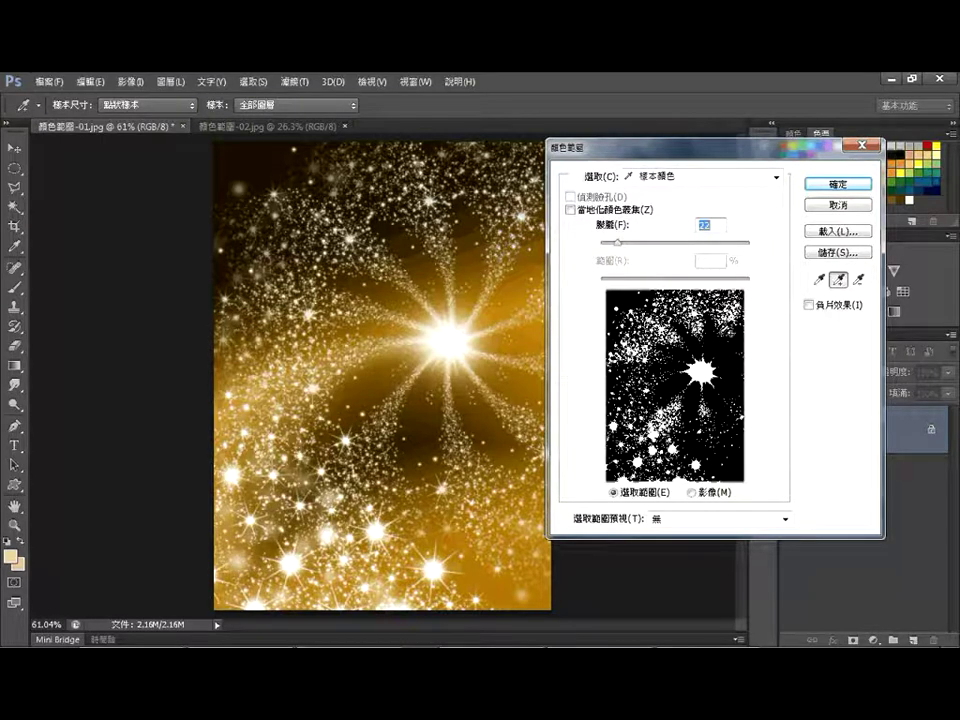
click(855, 185)
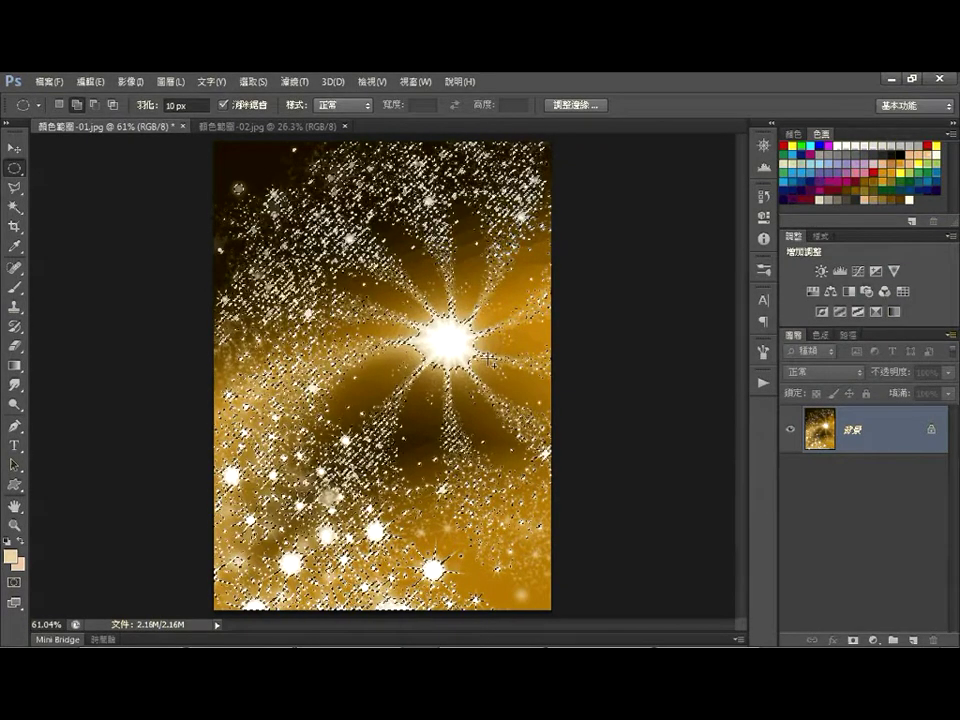
Copy the selected stars and sparkles to a new layer and hide the 背景 layer
key(ctrl+j)
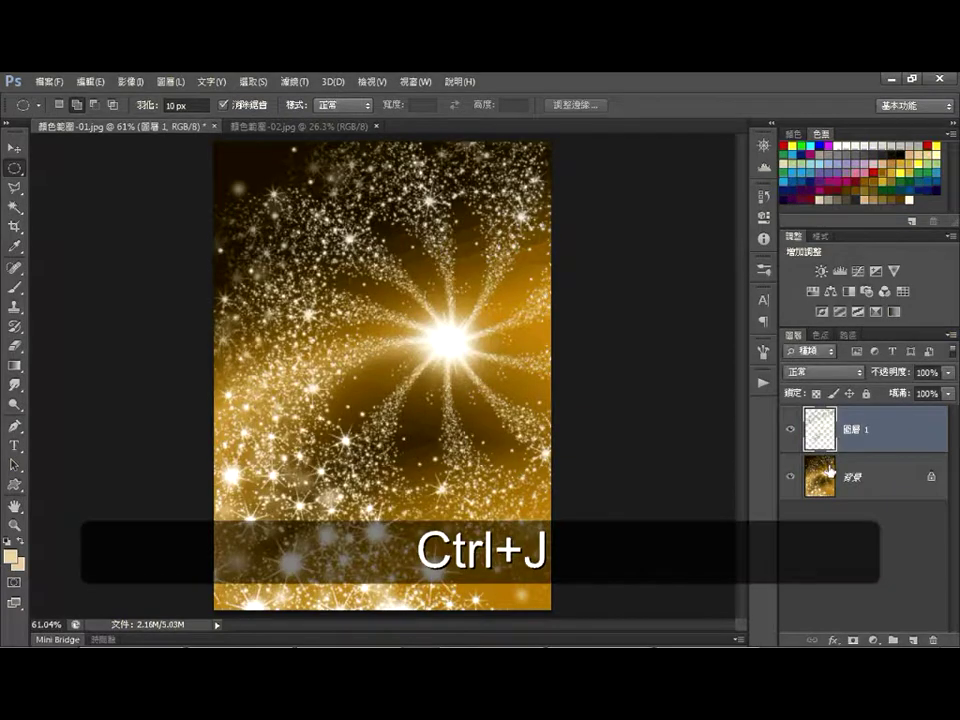
click(790, 481)
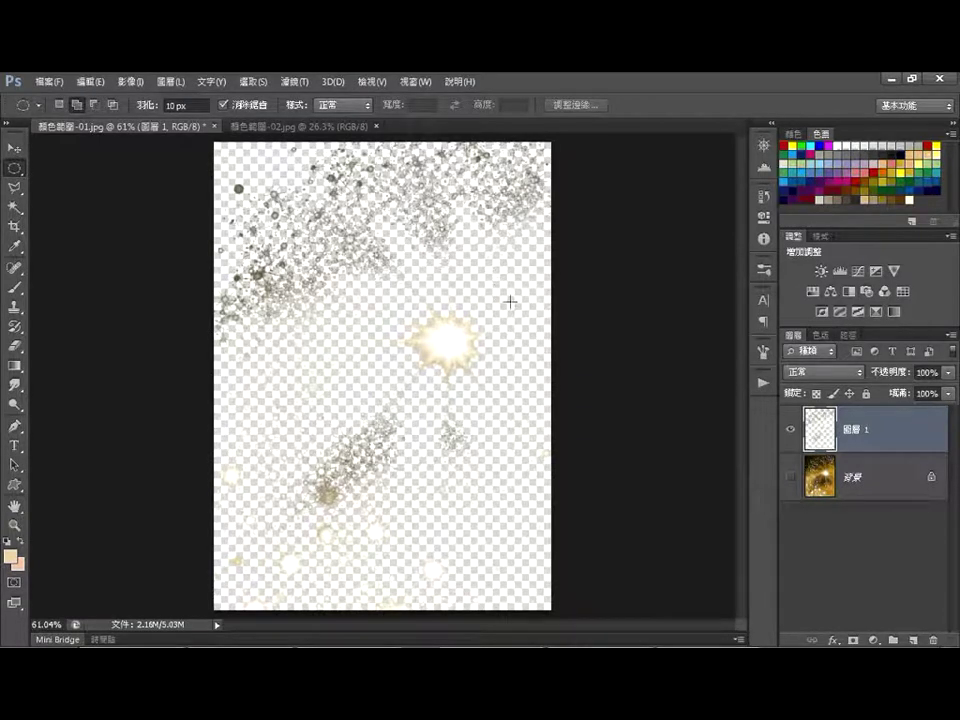
Add an empty layer directly above the 背景 layer, keeping 背景 hidden
drag(885, 439, 903, 497)
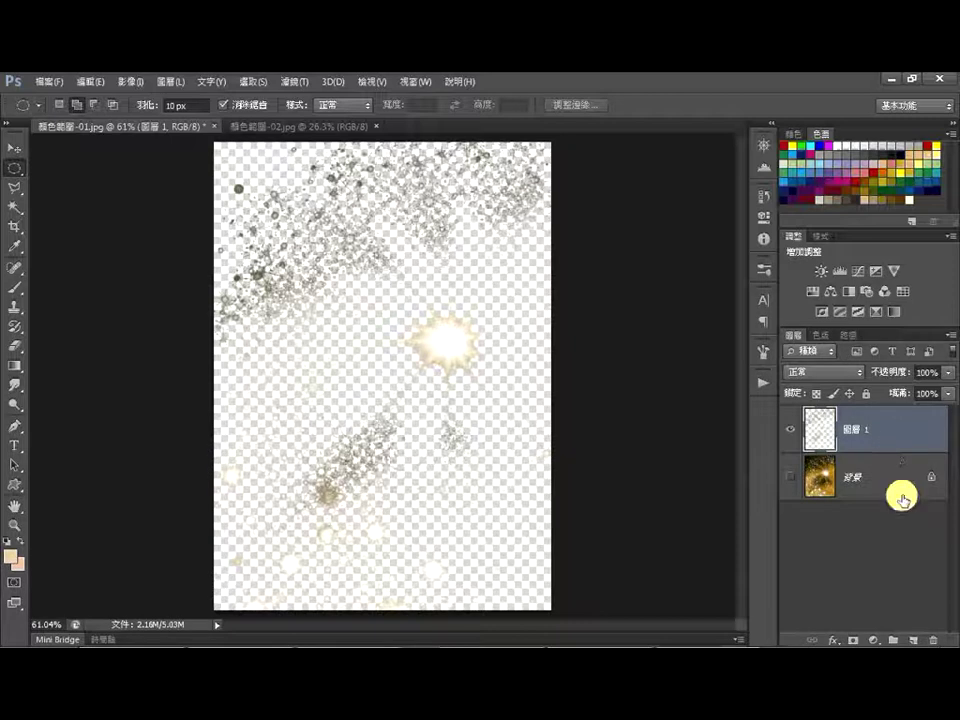
click(903, 497)
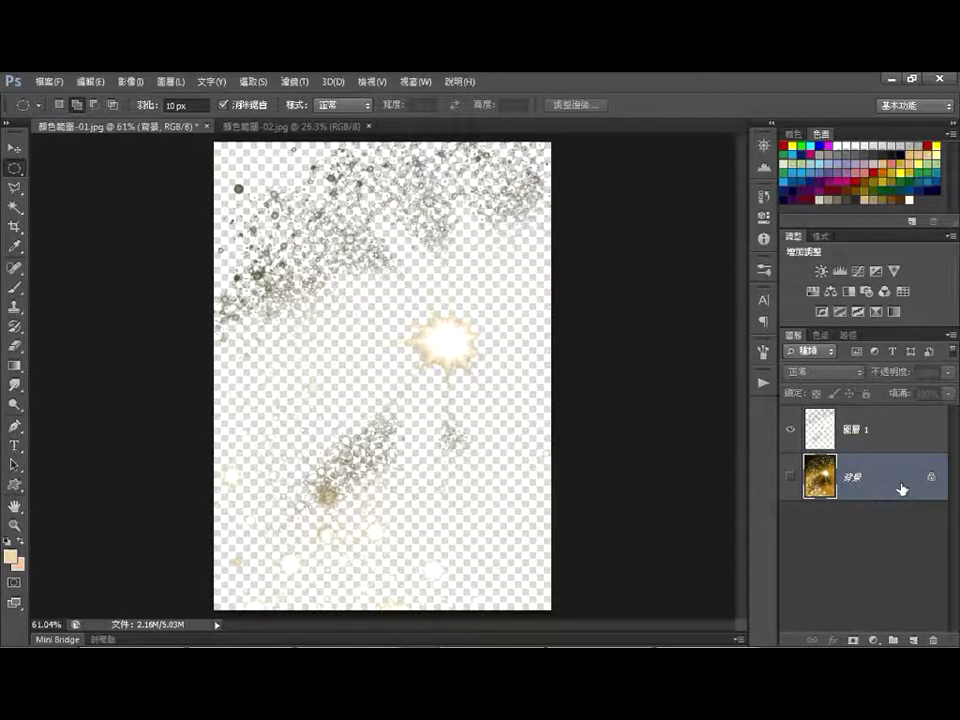
click(914, 638)
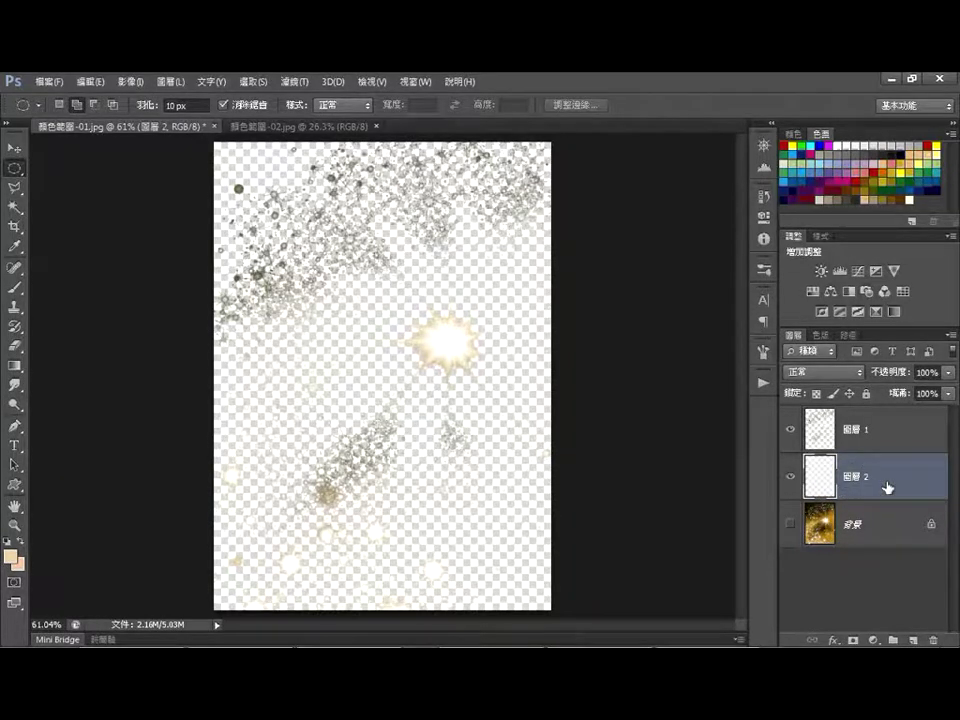
click(790, 524)
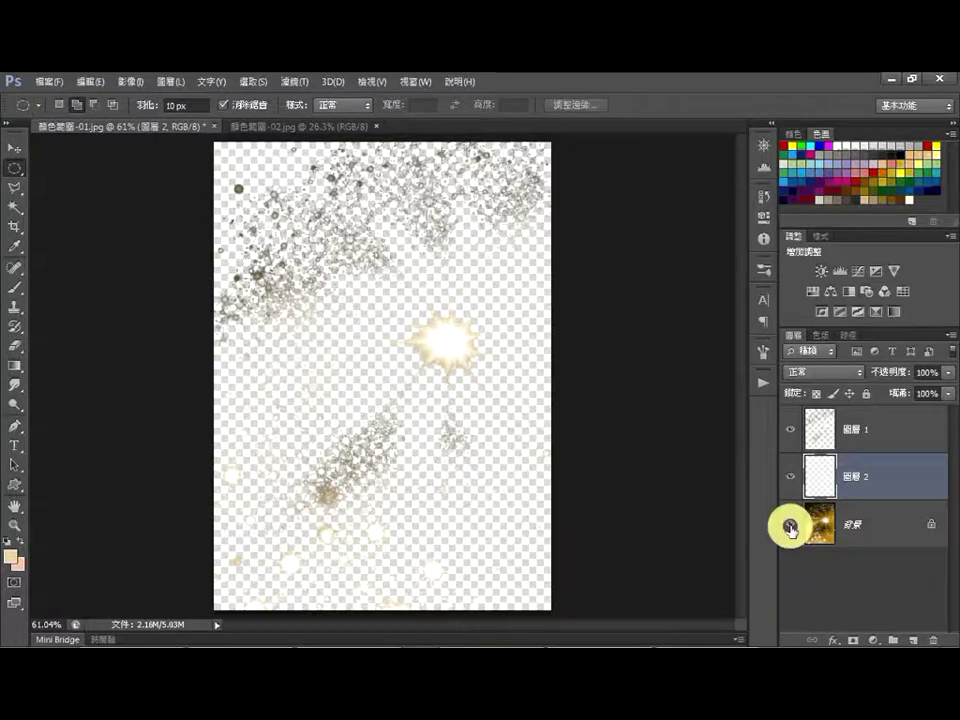
click(790, 524)
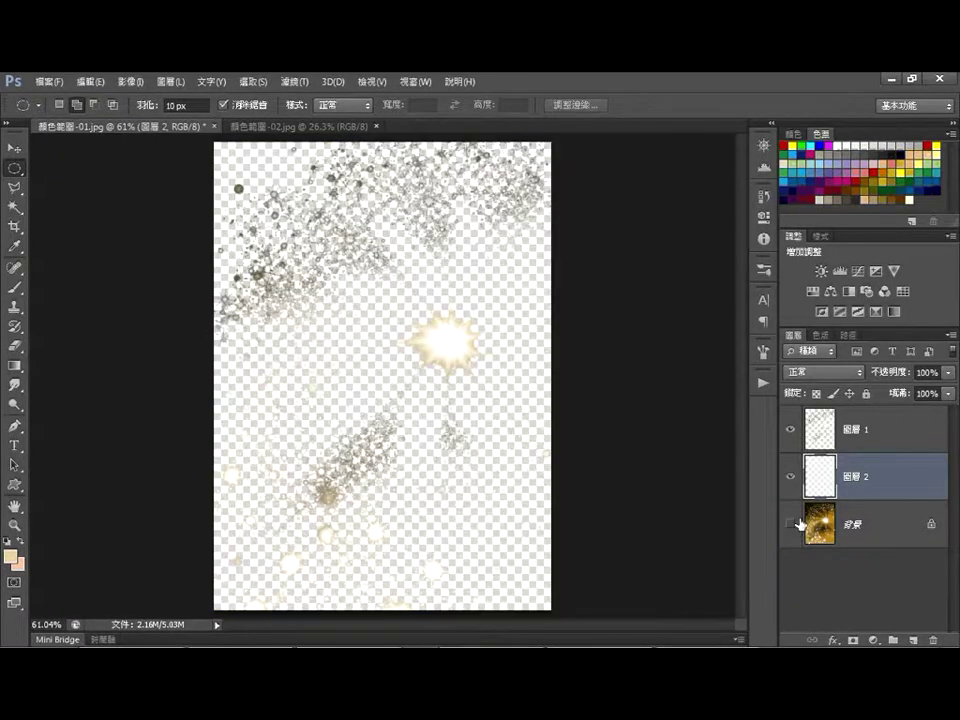
Fill the empty layer with a blue foreground colour from the swatches in Normal (正常) mode at 100% opacity
click(793, 177)
click(90, 81)
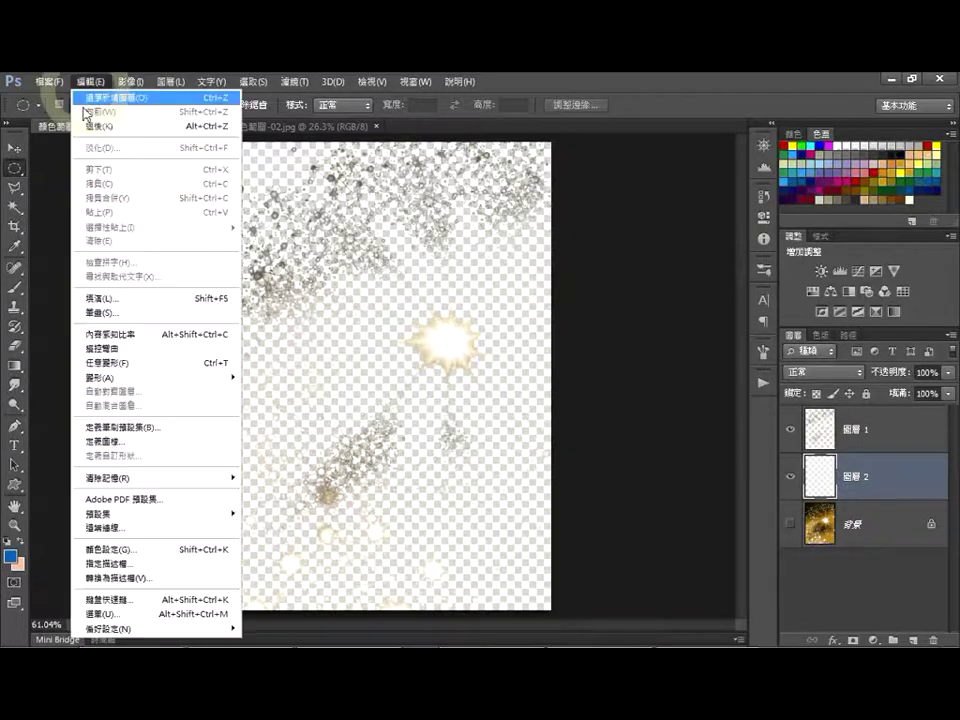
click(132, 302)
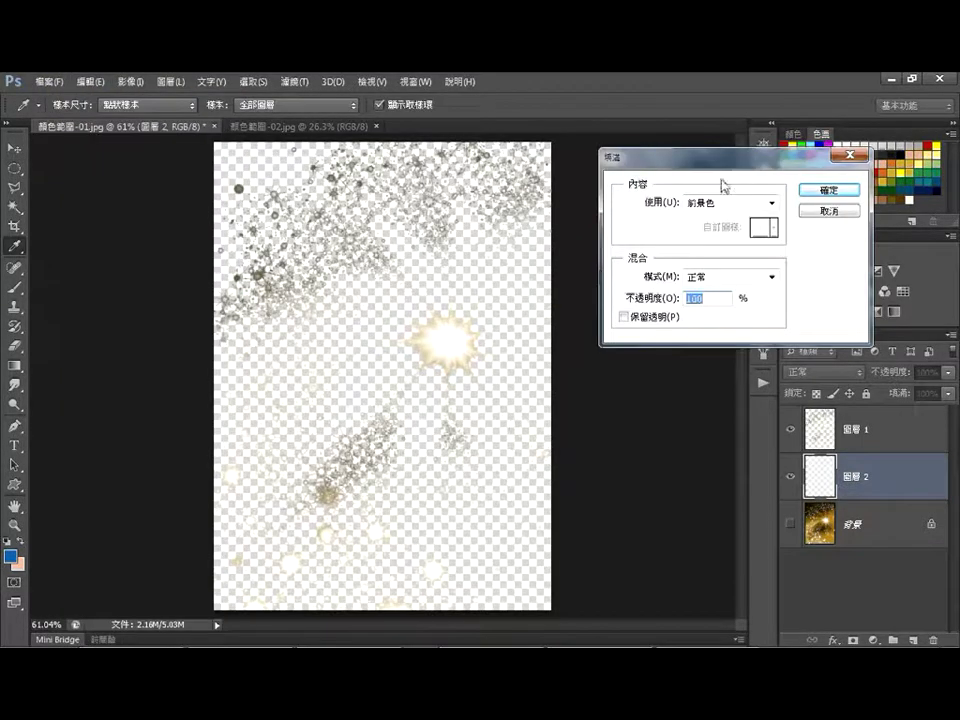
click(836, 197)
key(m)
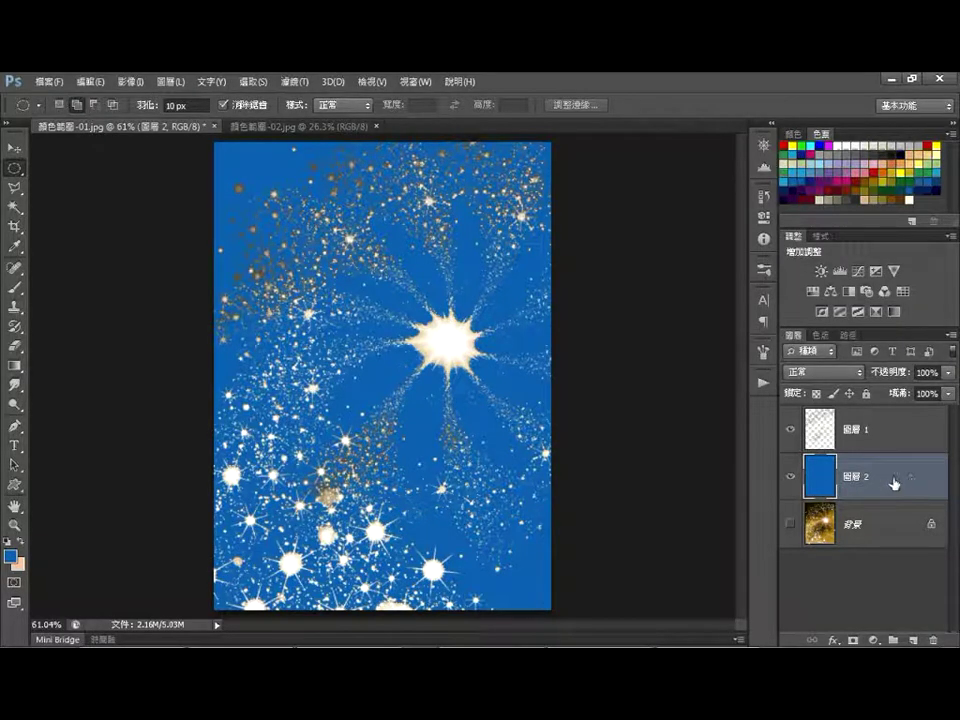
Fill 圖層 2 with a linear pastel blue-yellow-pink gradient running diagonally from the upper right to the lower left of the canvas
click(16, 367)
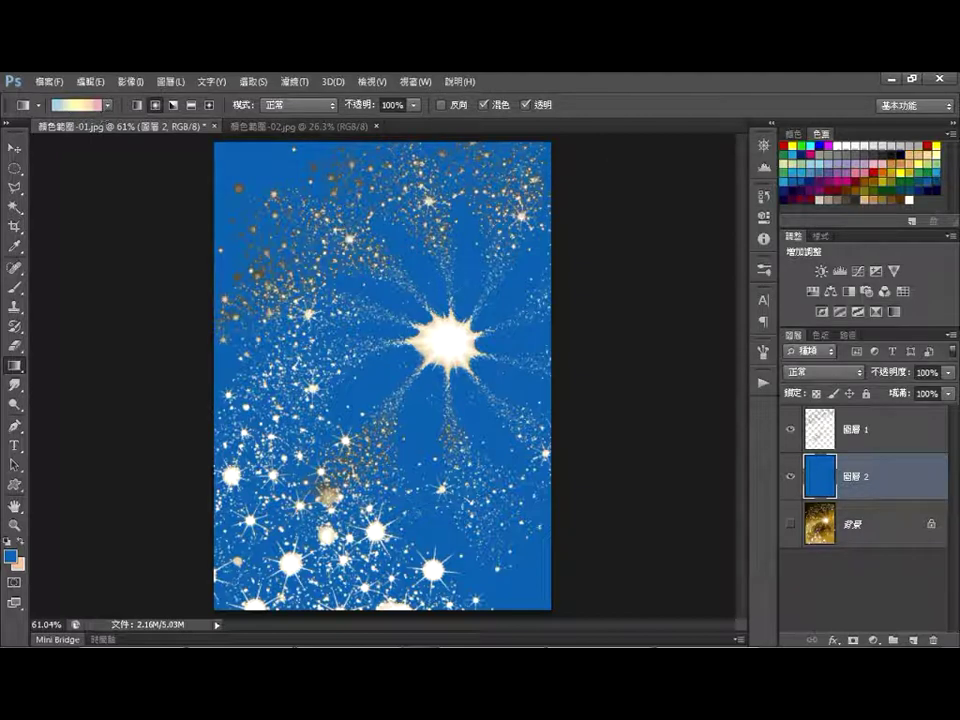
click(139, 105)
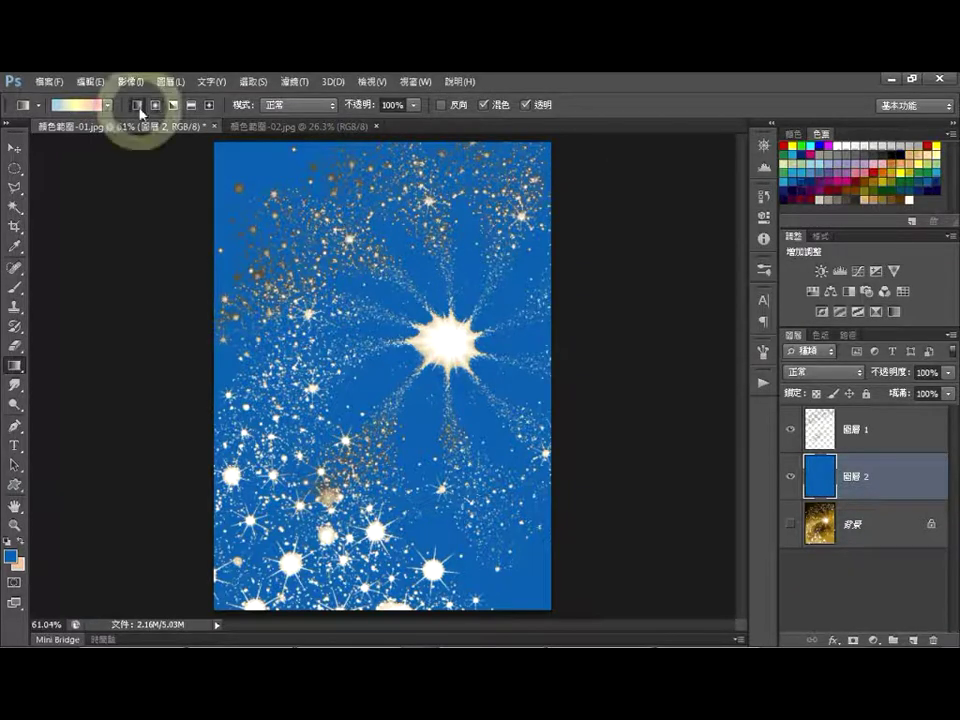
drag(492, 262, 229, 595)
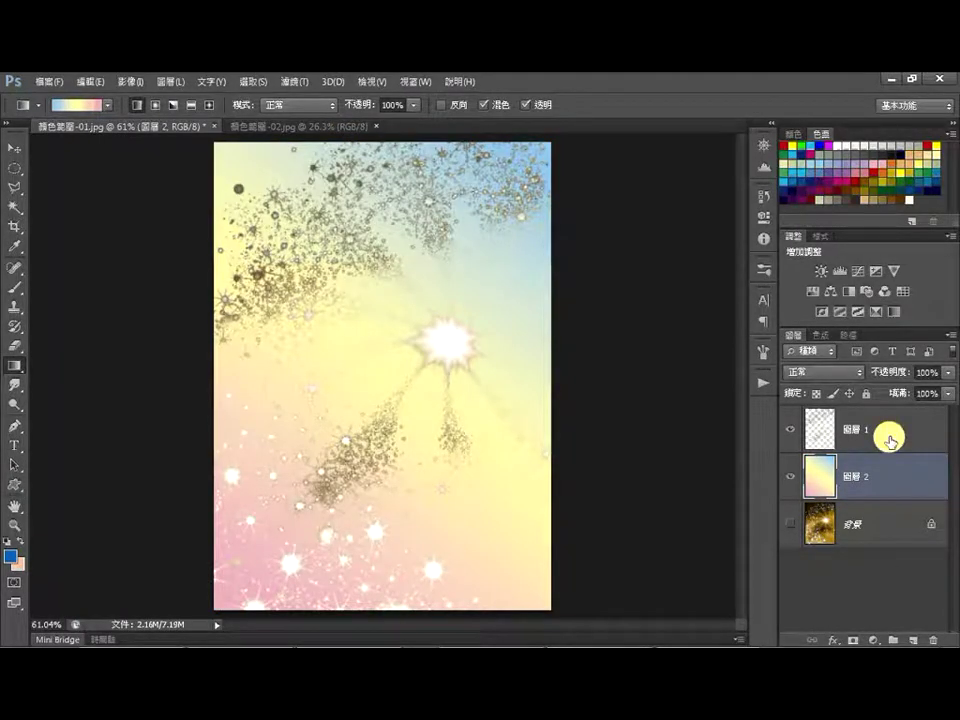
Set the blending mode of the star layer 圖層 1 to Screen (濾色)
click(889, 433)
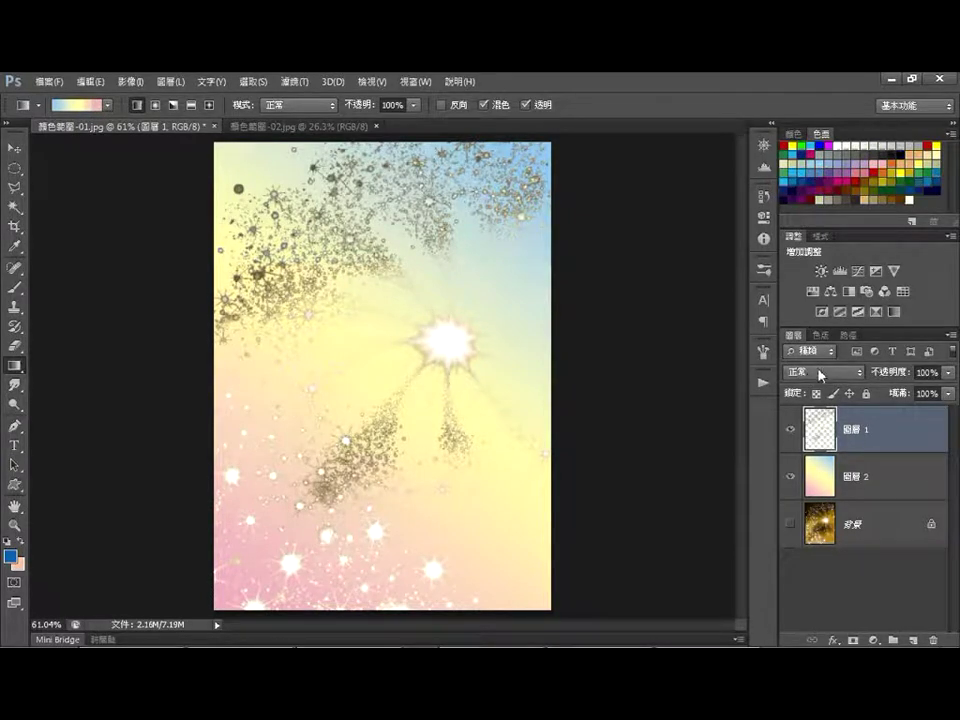
click(860, 375)
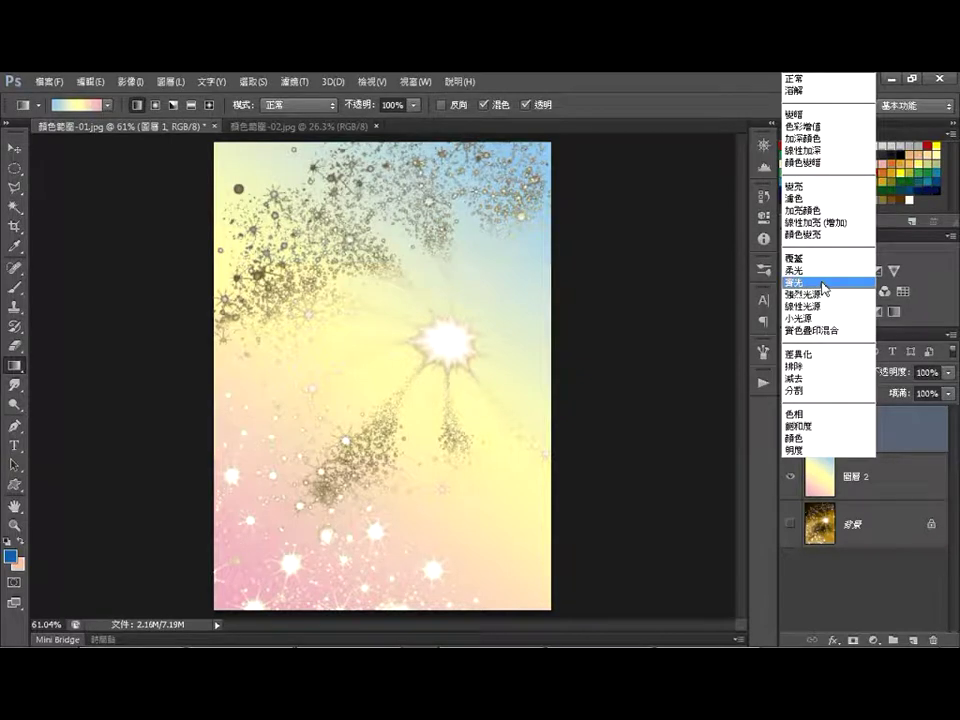
click(806, 192)
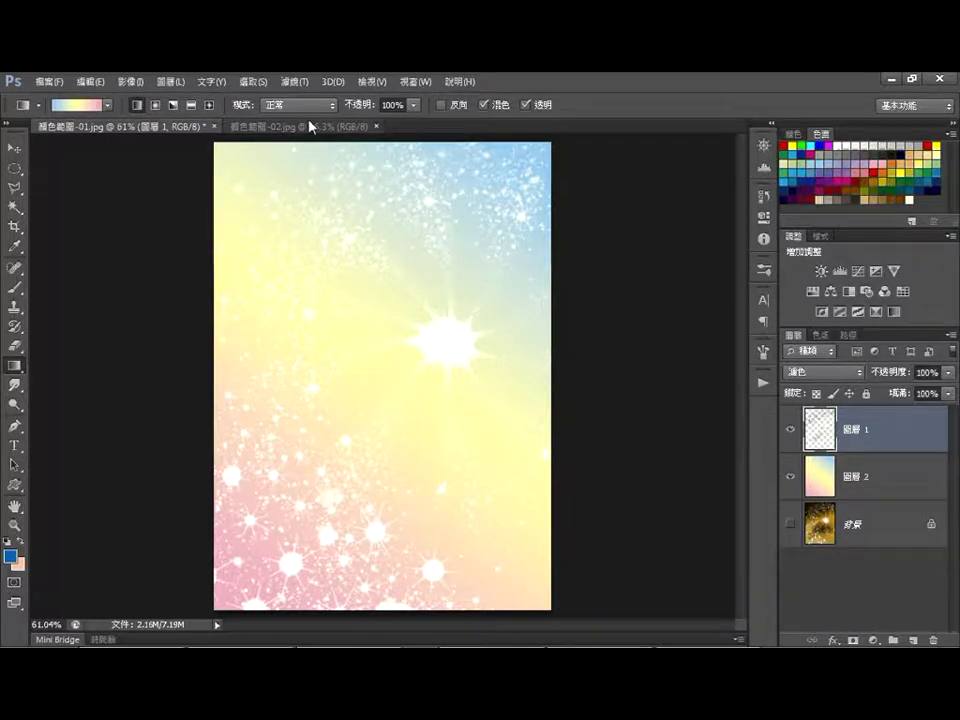
Switch to 顏色範圍-02.jpg and sample the blue sky above the HAPPY board with Color Range (顏色範圍)
click(267, 128)
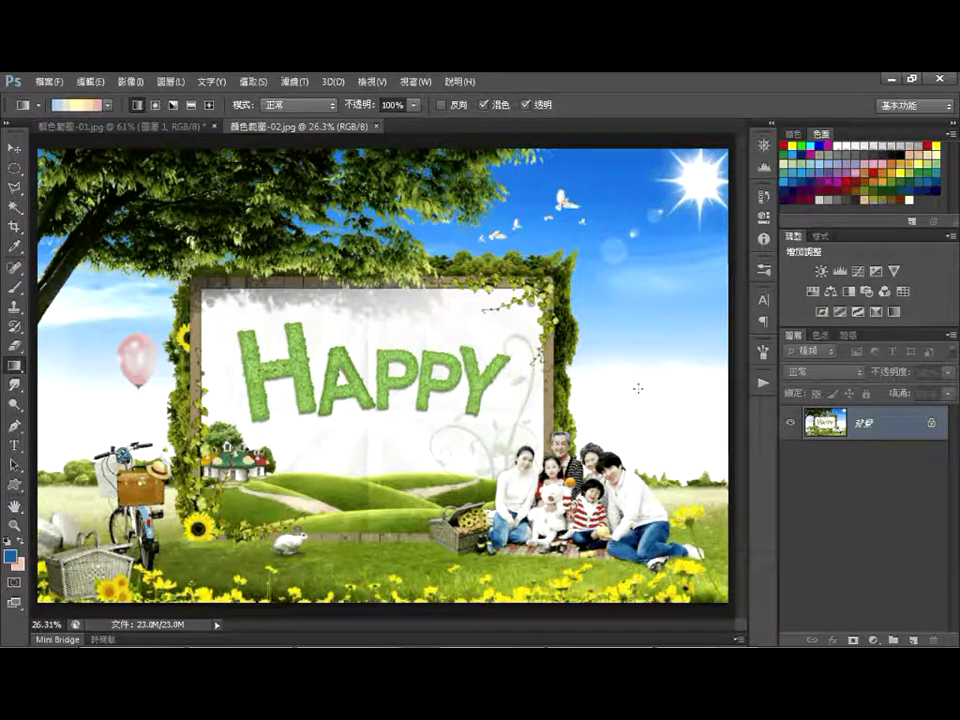
click(252, 81)
click(304, 213)
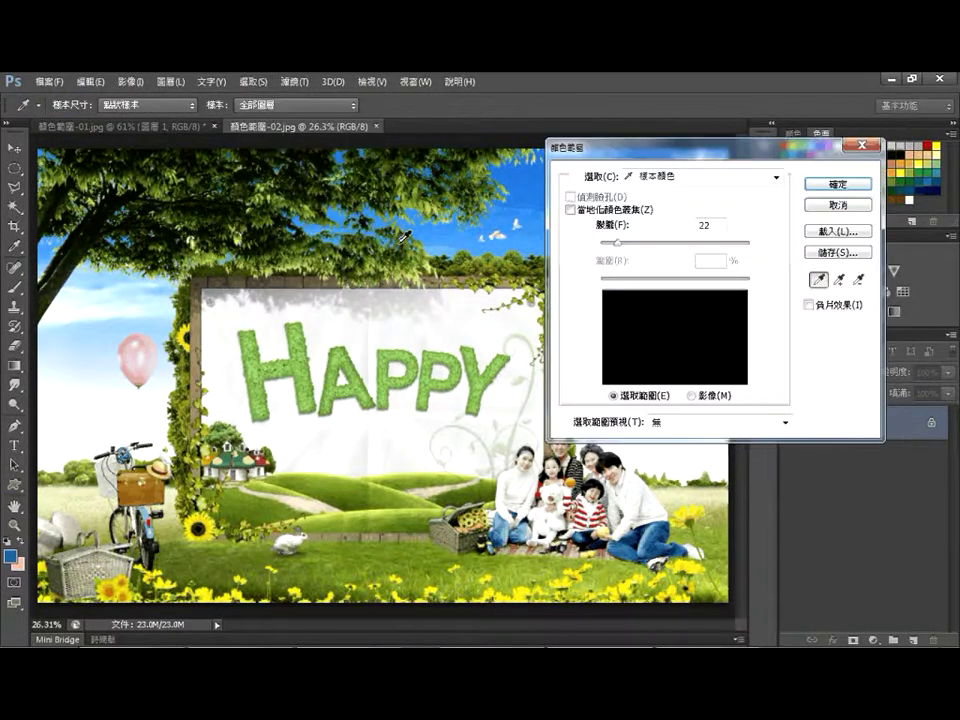
drag(744, 154, 839, 145)
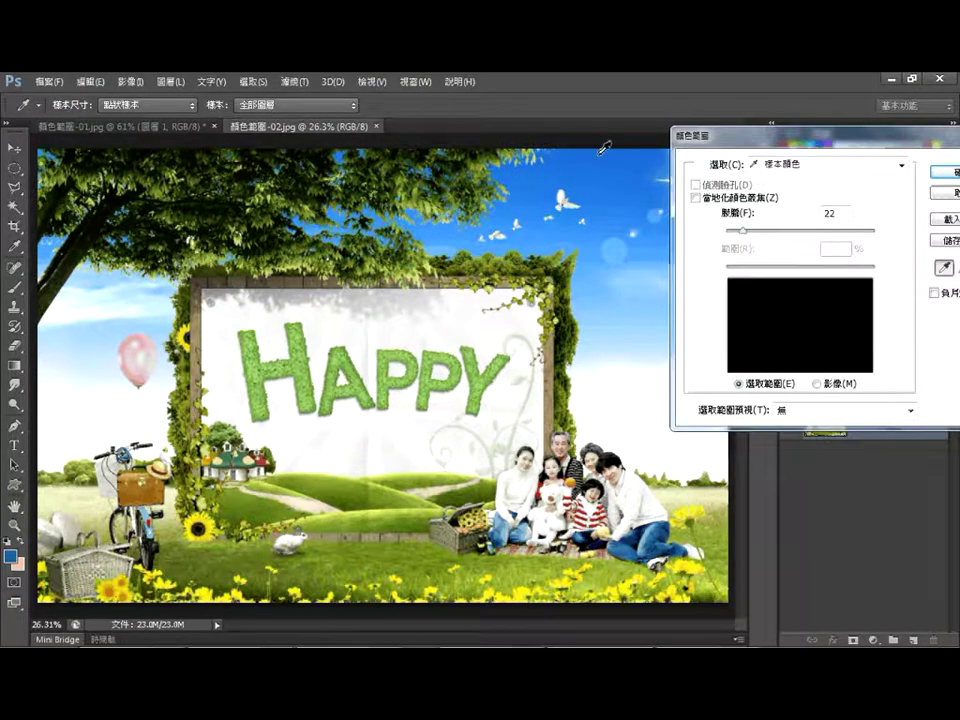
click(594, 158)
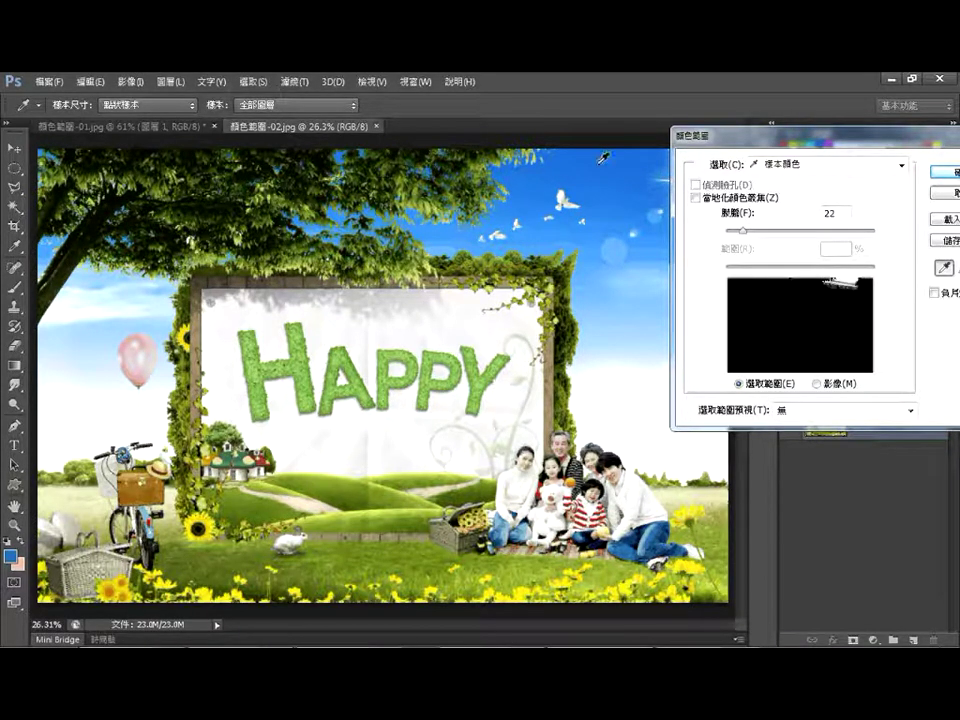
click(553, 239)
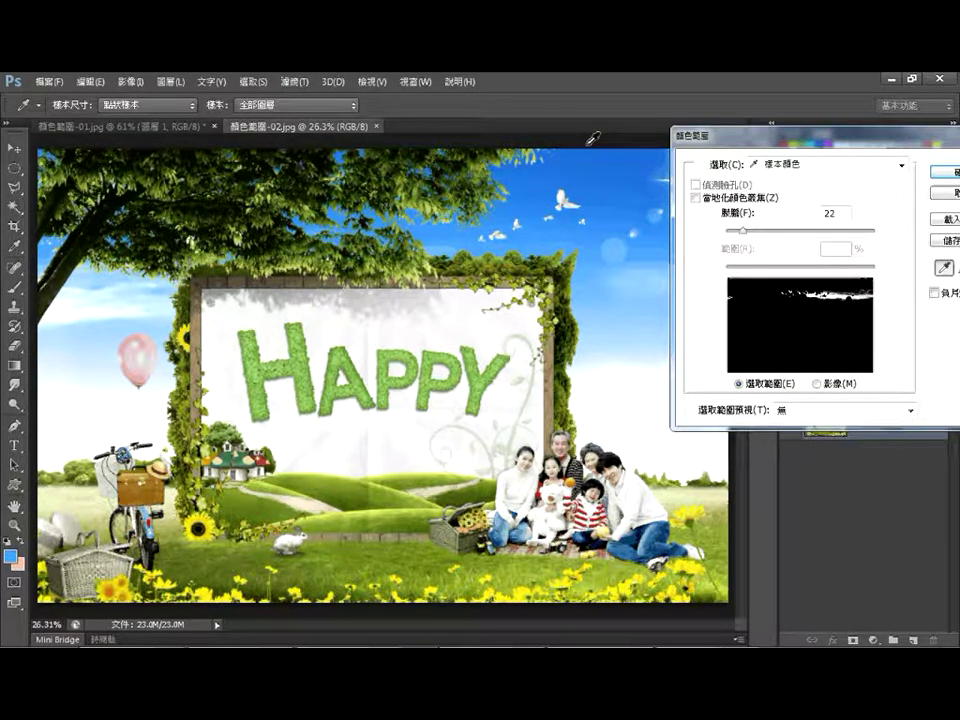
Add the dark blue, light blue and white areas of the sky to the Color Range sample
drag(897, 142, 843, 146)
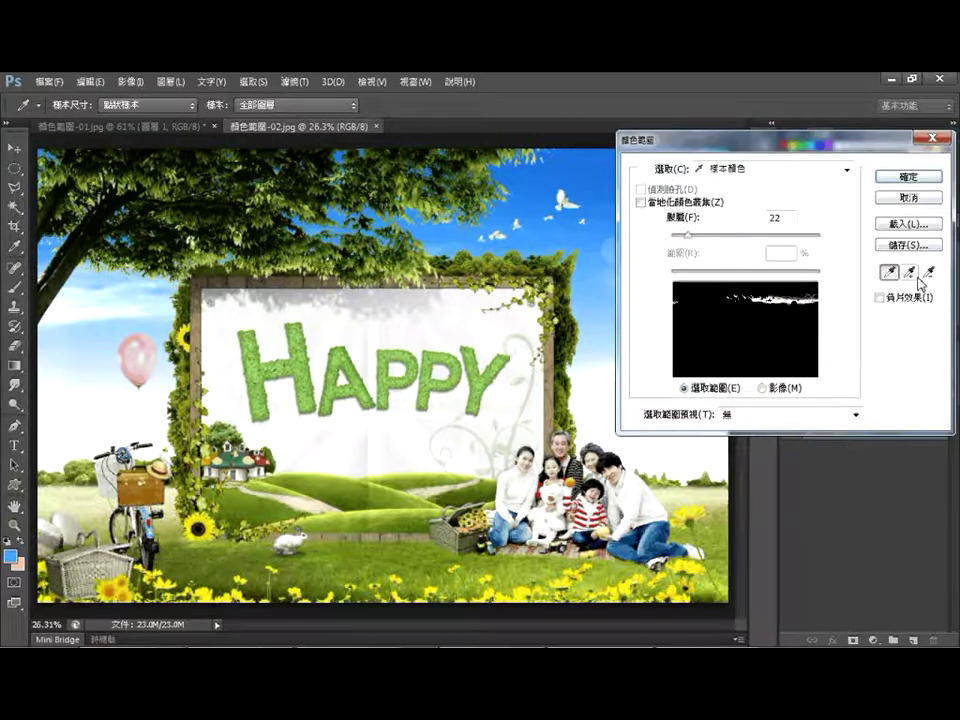
click(910, 272)
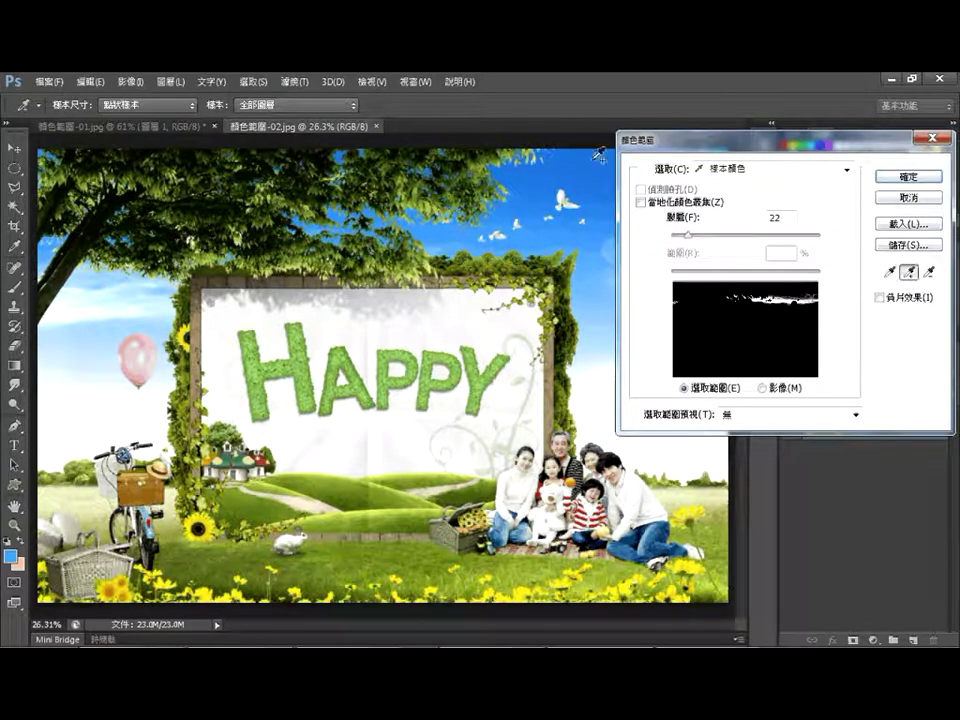
click(714, 281)
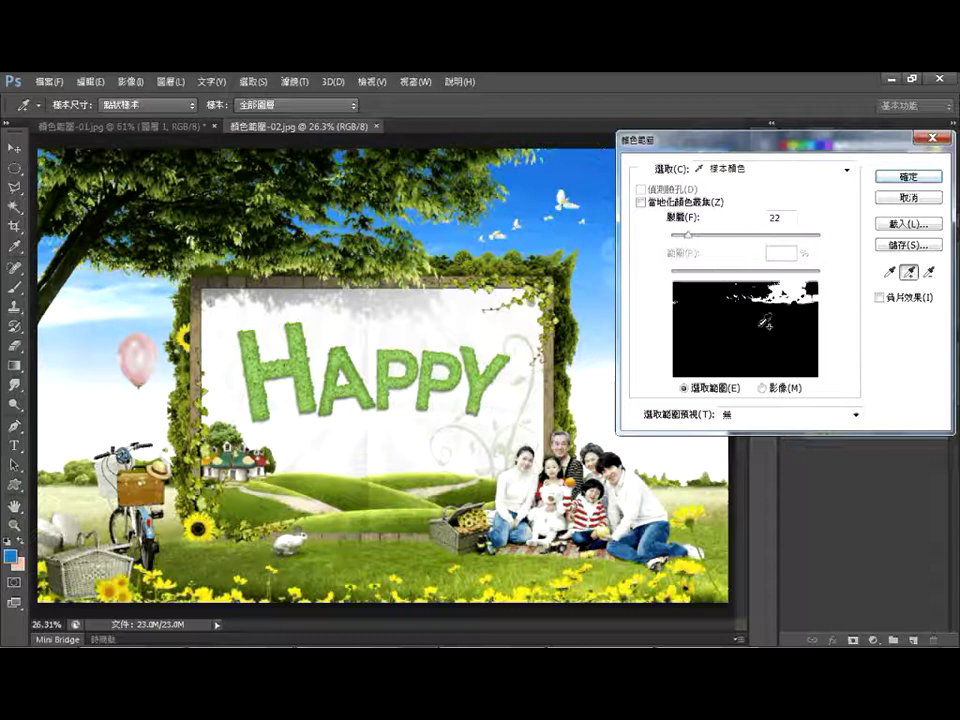
click(525, 183)
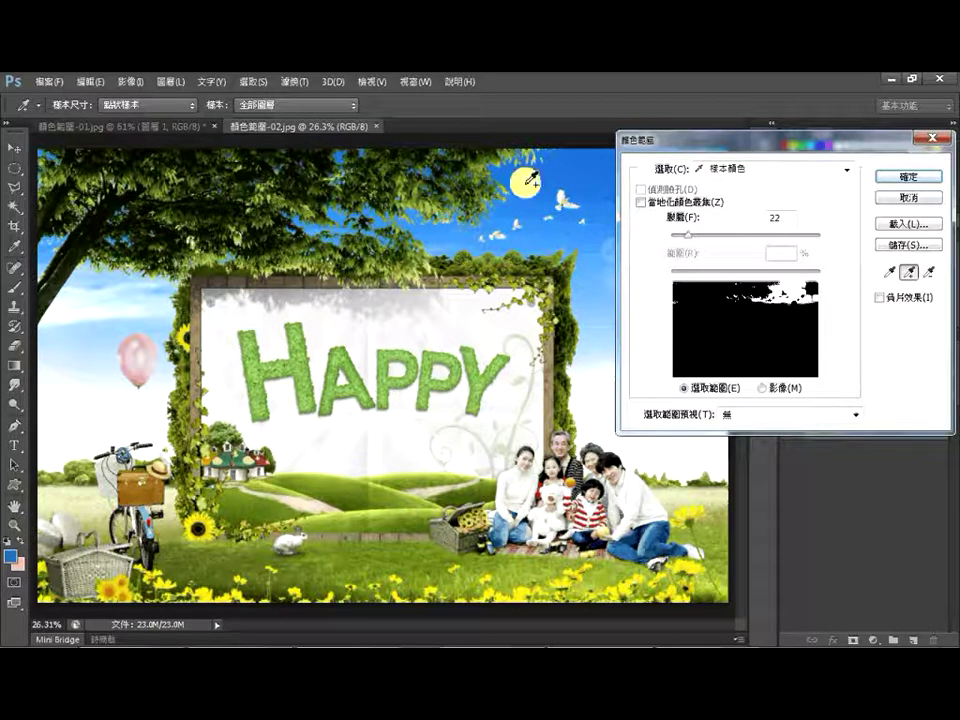
click(105, 280)
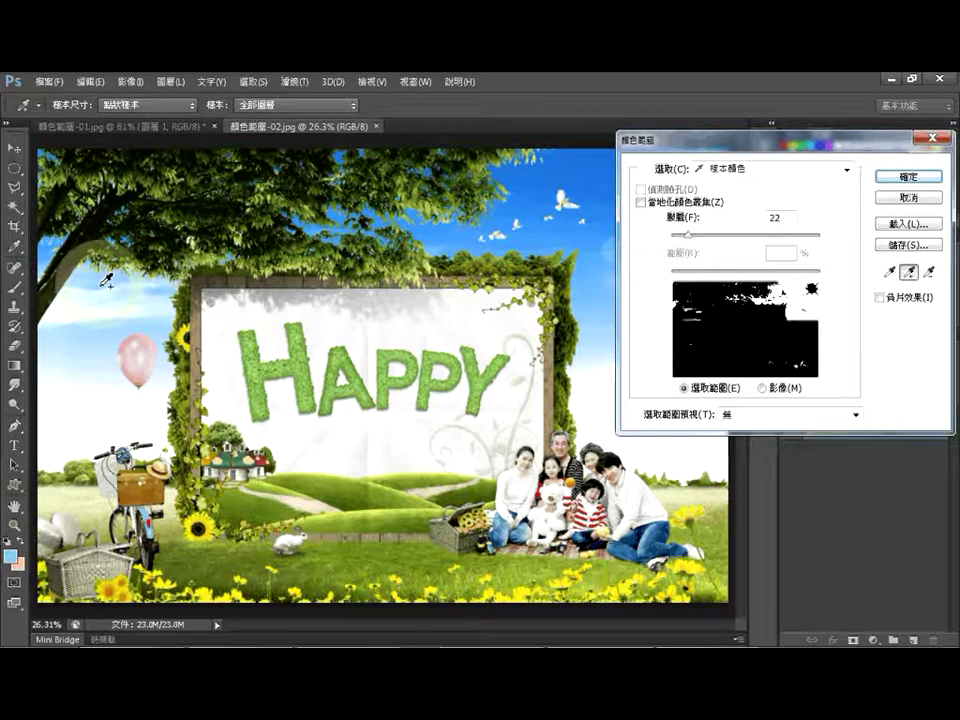
click(90, 337)
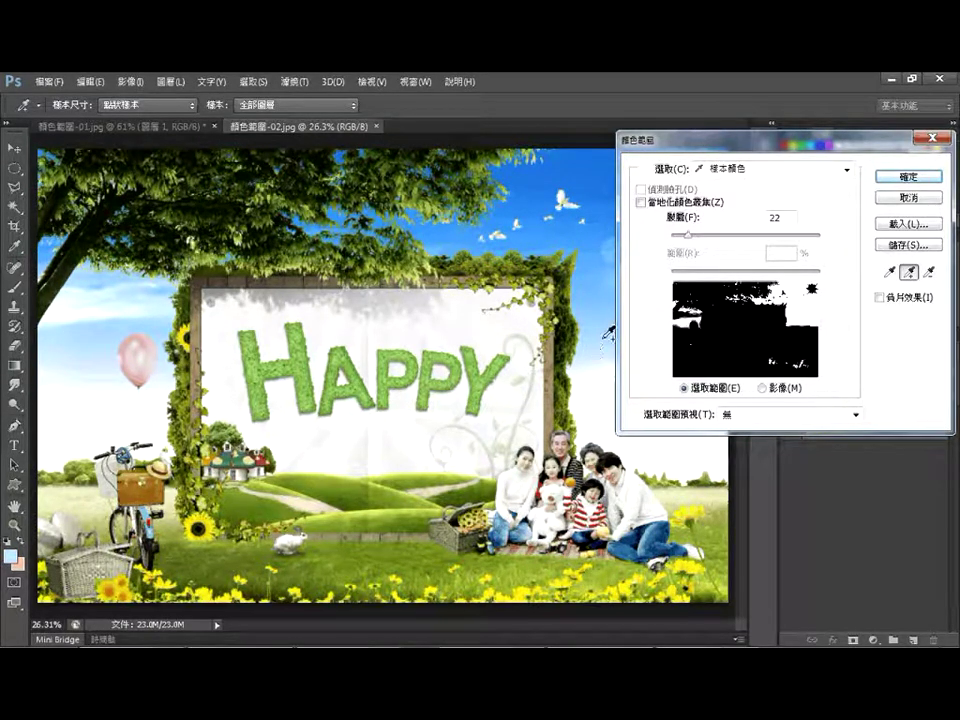
click(603, 400)
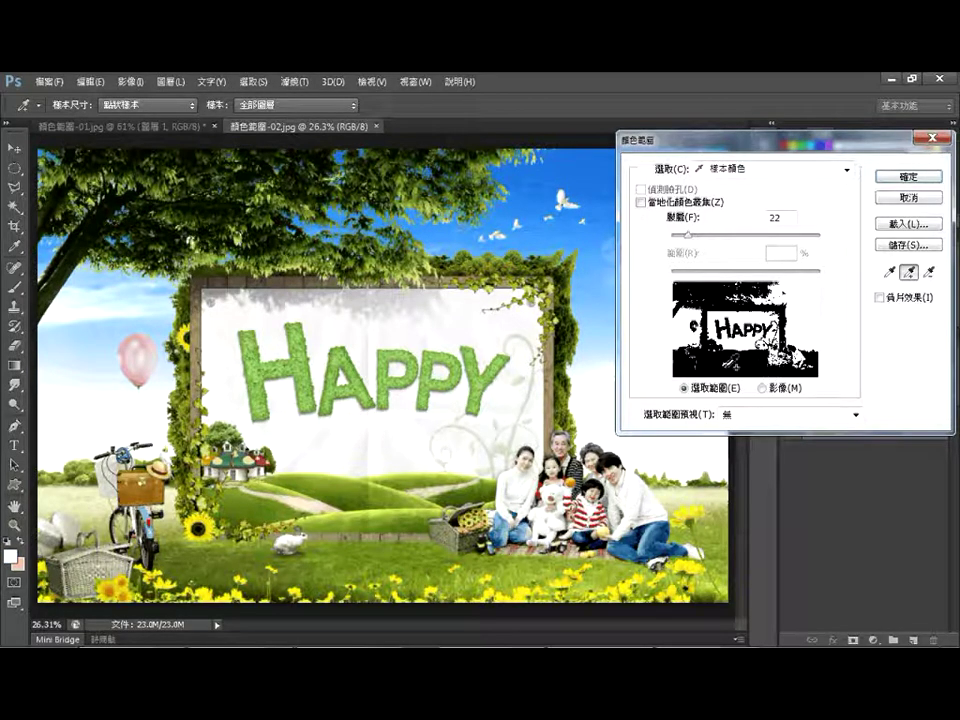
Try subtracting the whites near the horizon and the family's clothing from the Color Range sample, and discard the selection
click(930, 273)
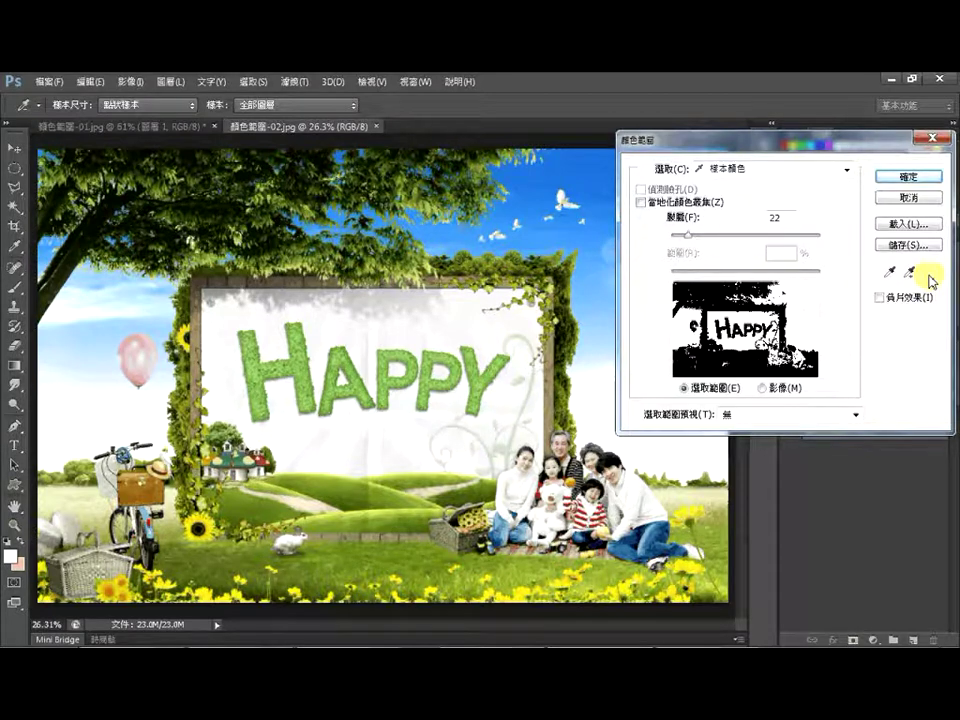
click(603, 417)
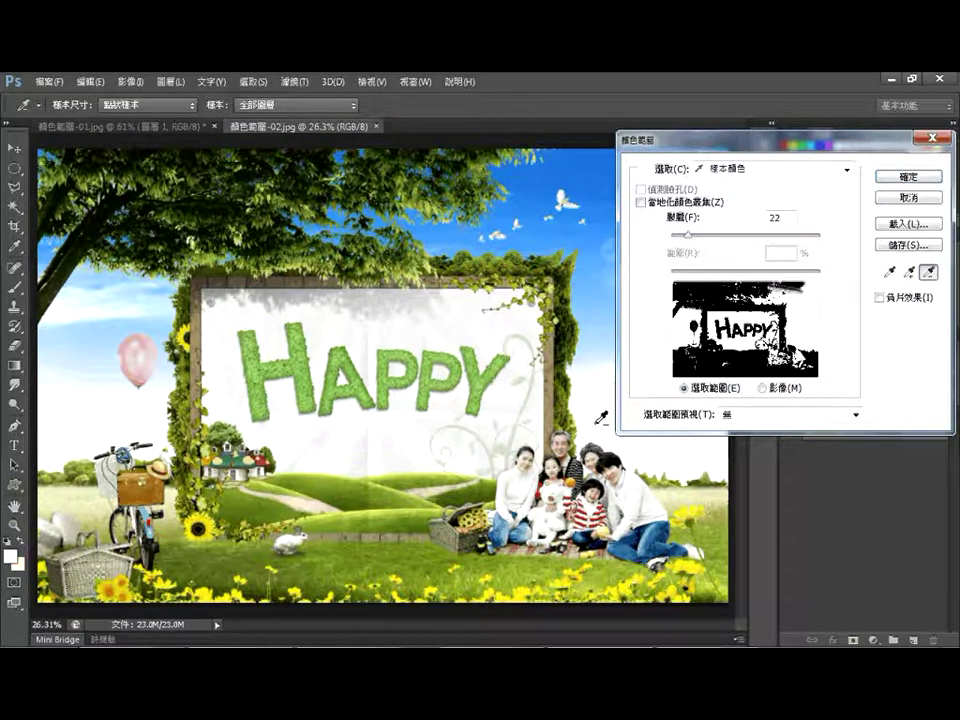
click(605, 440)
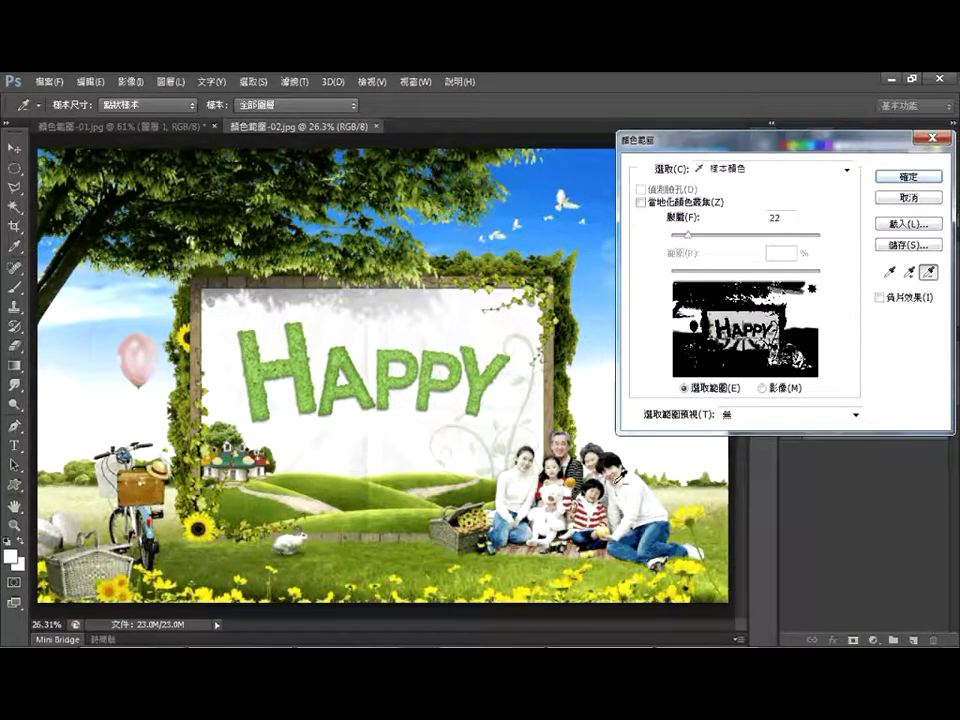
click(524, 488)
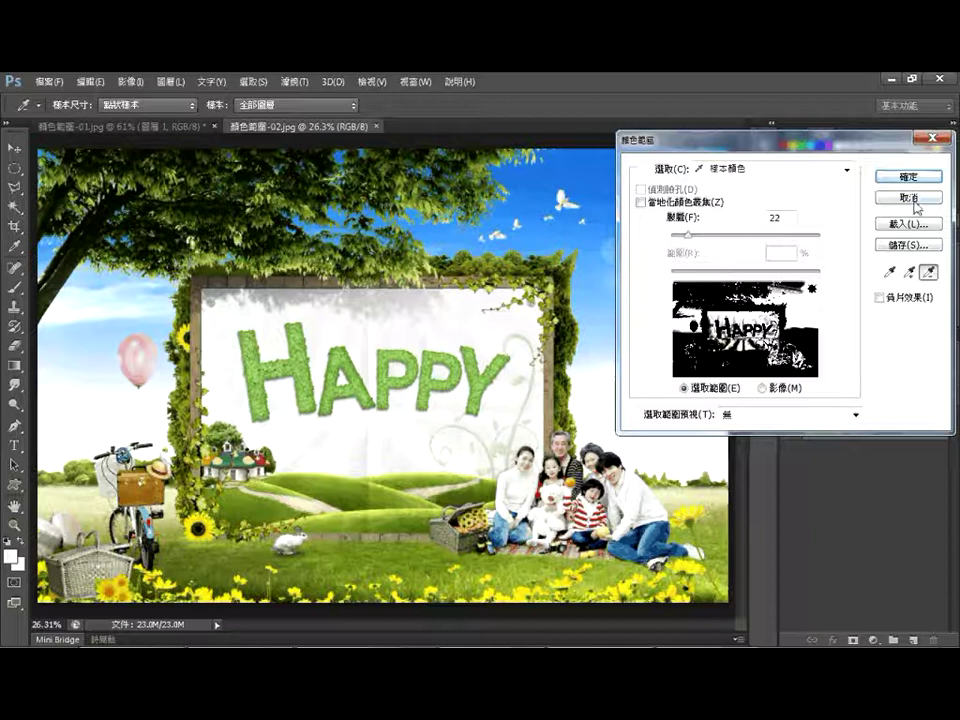
click(883, 198)
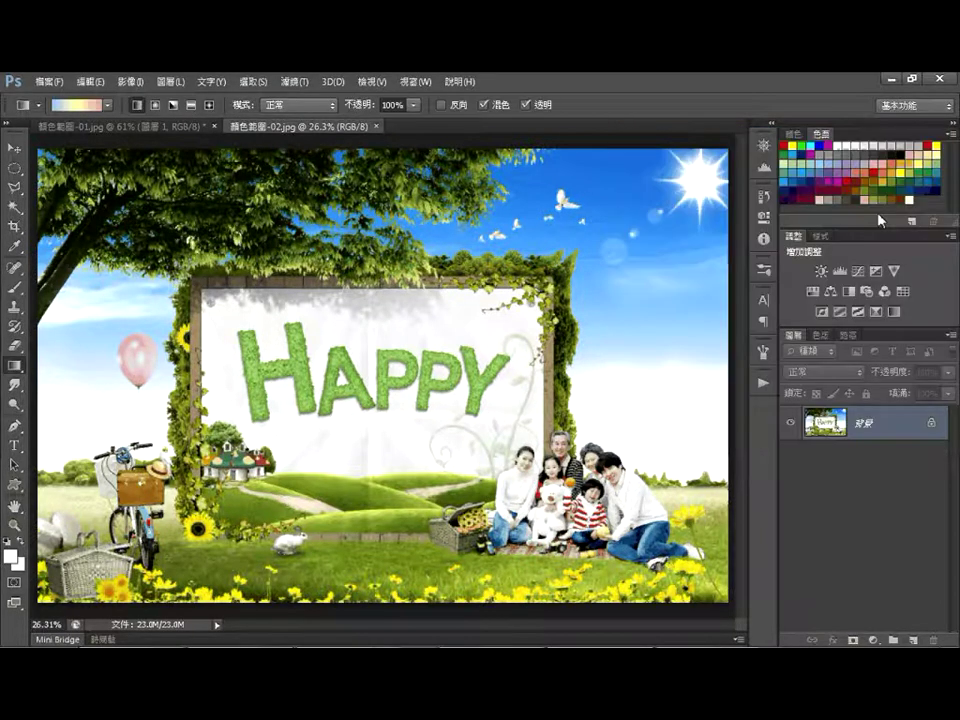
click(254, 82)
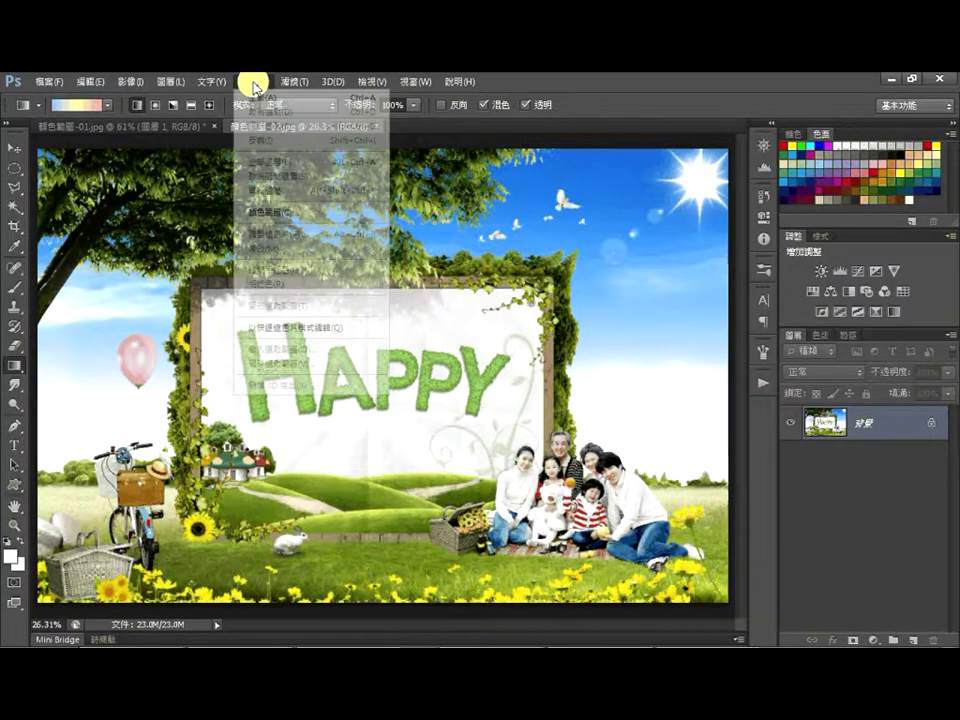
click(267, 213)
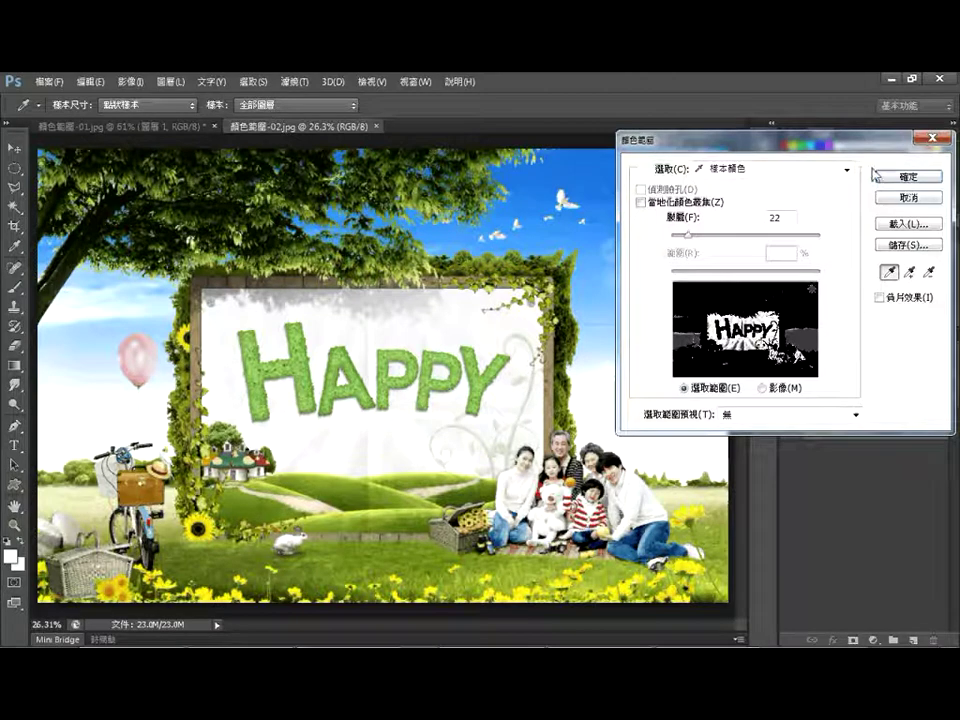
click(907, 198)
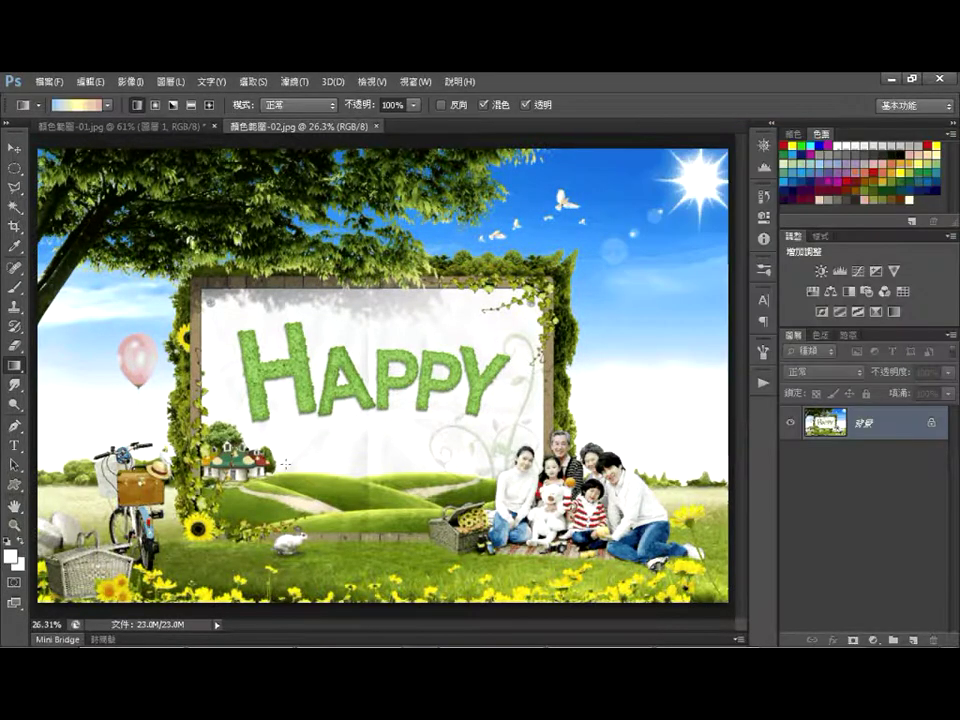
Start a Polygonal Lasso outline along the horizon, over the bicycle and up the outer edge of the HAPPY board beside the balloon
click(12, 173)
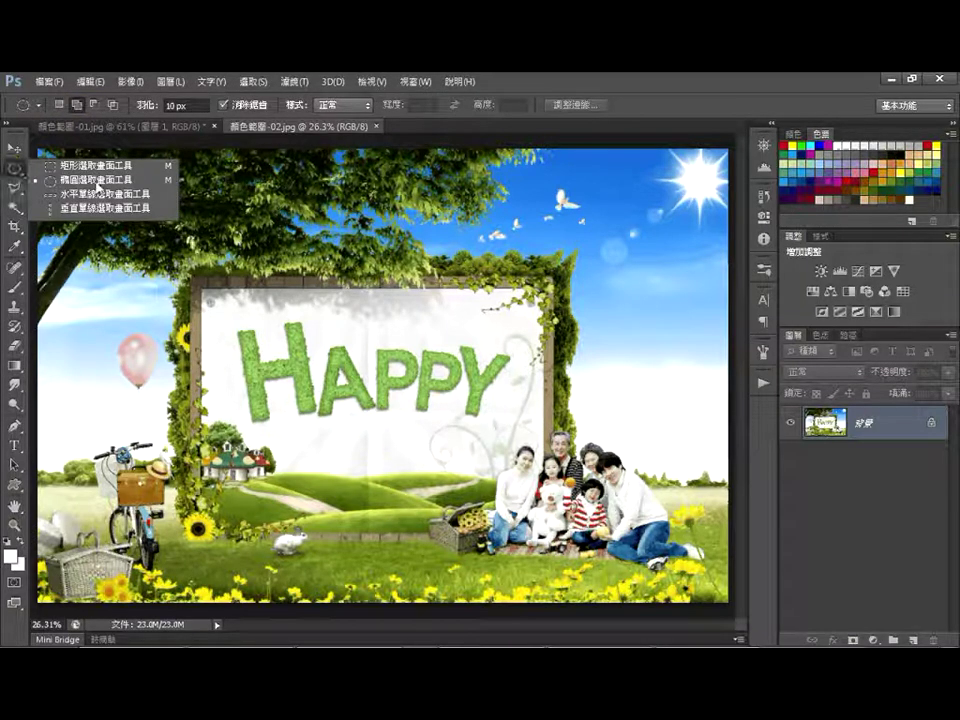
click(11, 187)
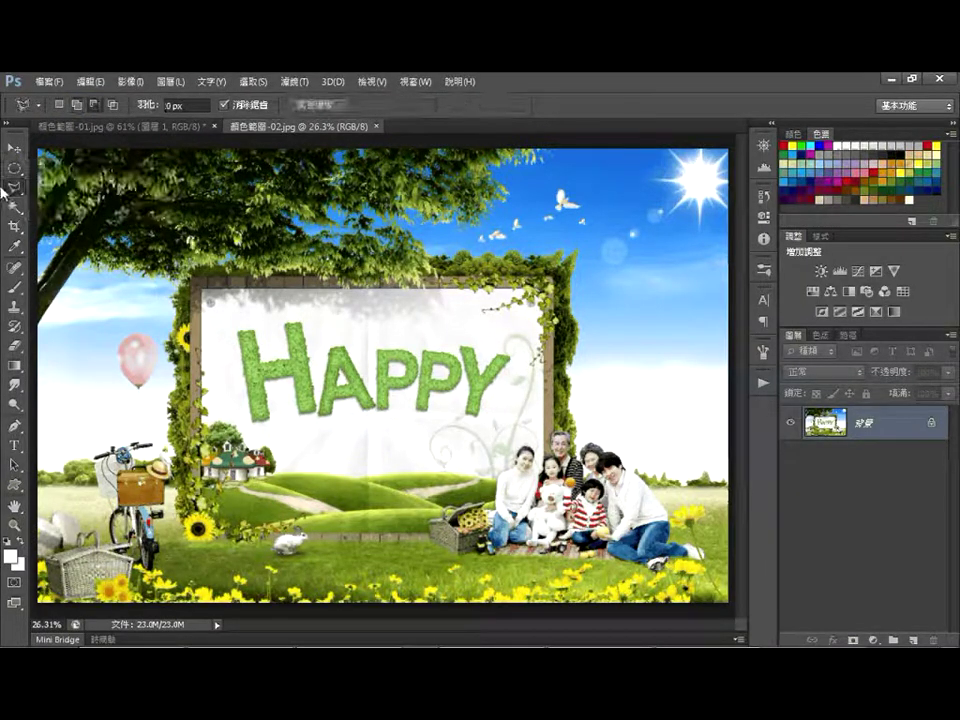
click(42, 484)
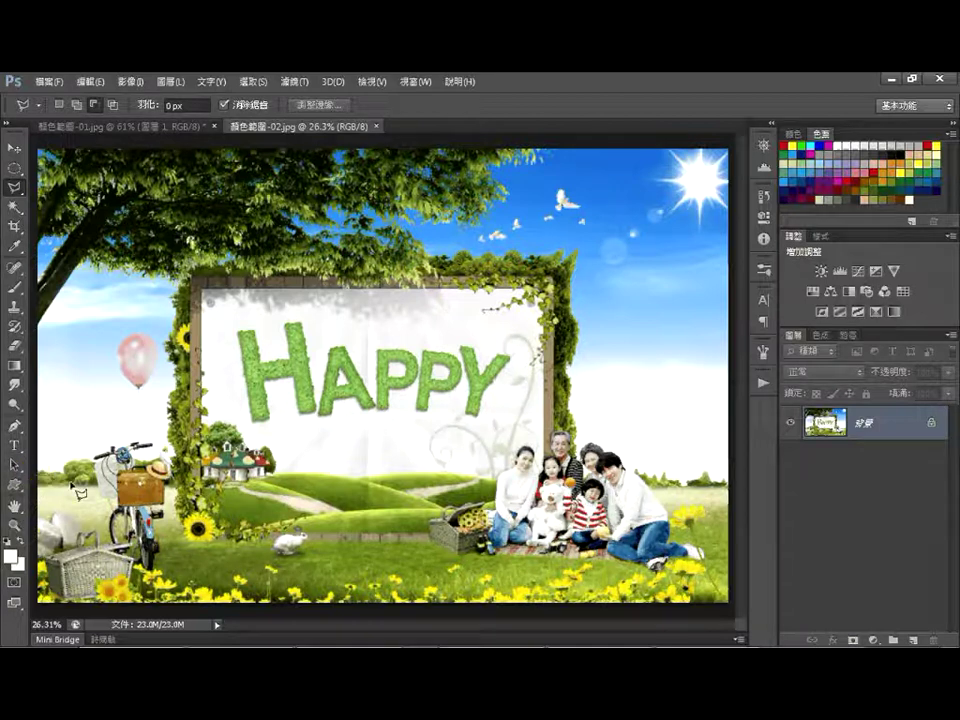
click(72, 455)
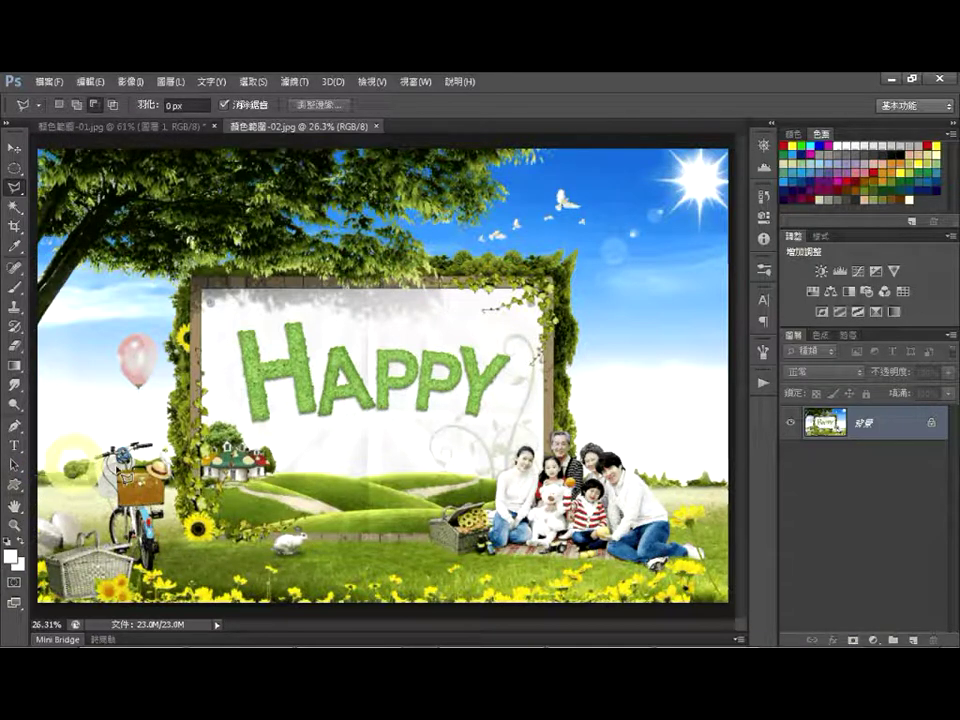
click(95, 448)
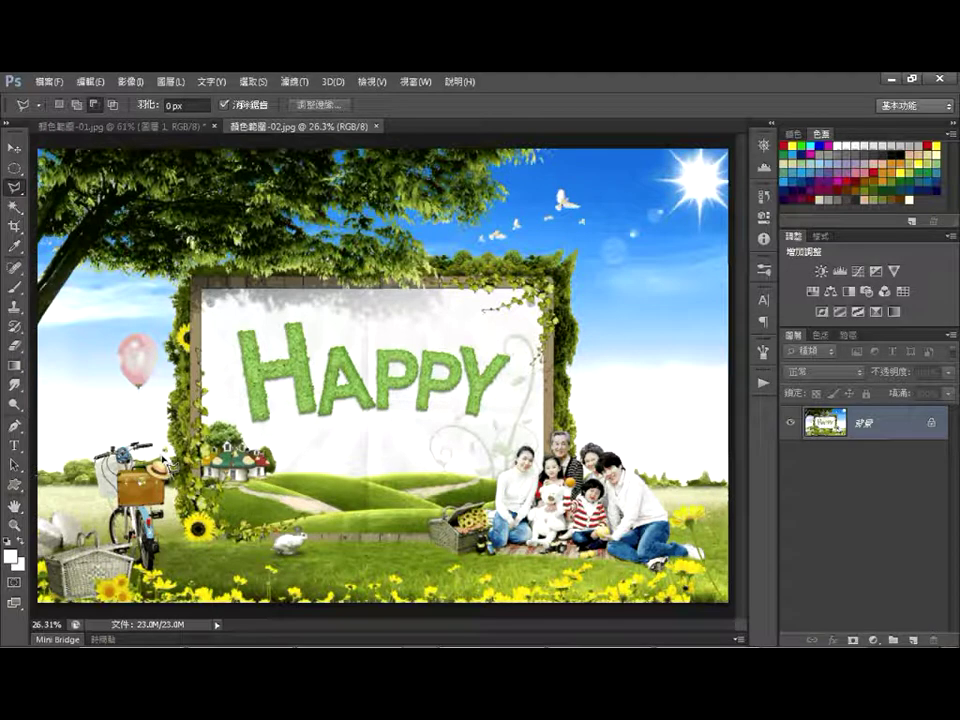
click(177, 462)
click(192, 436)
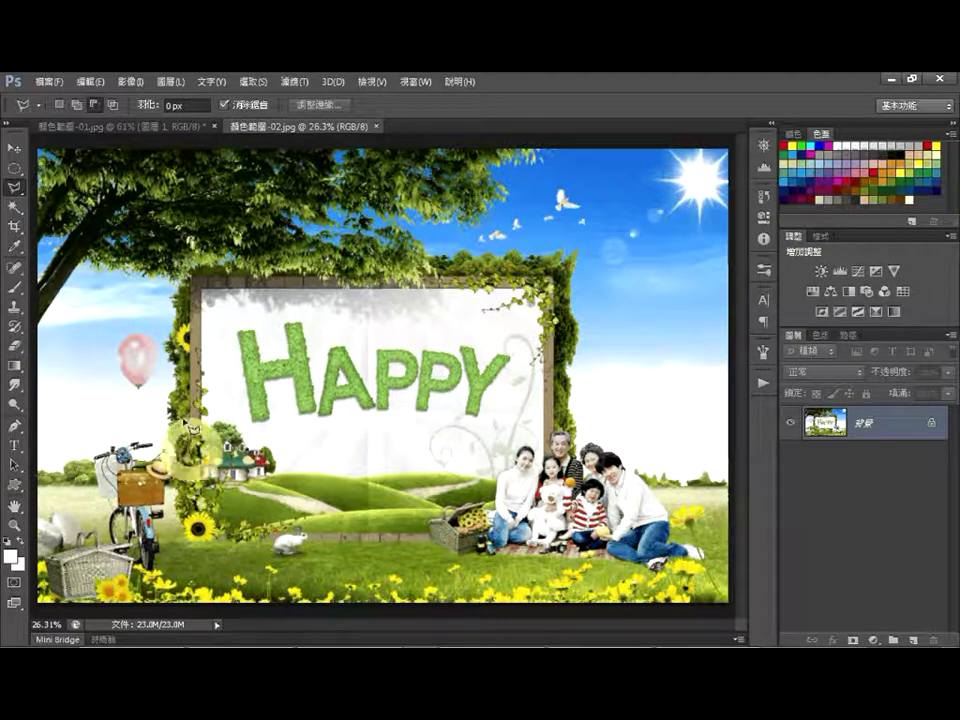
click(185, 362)
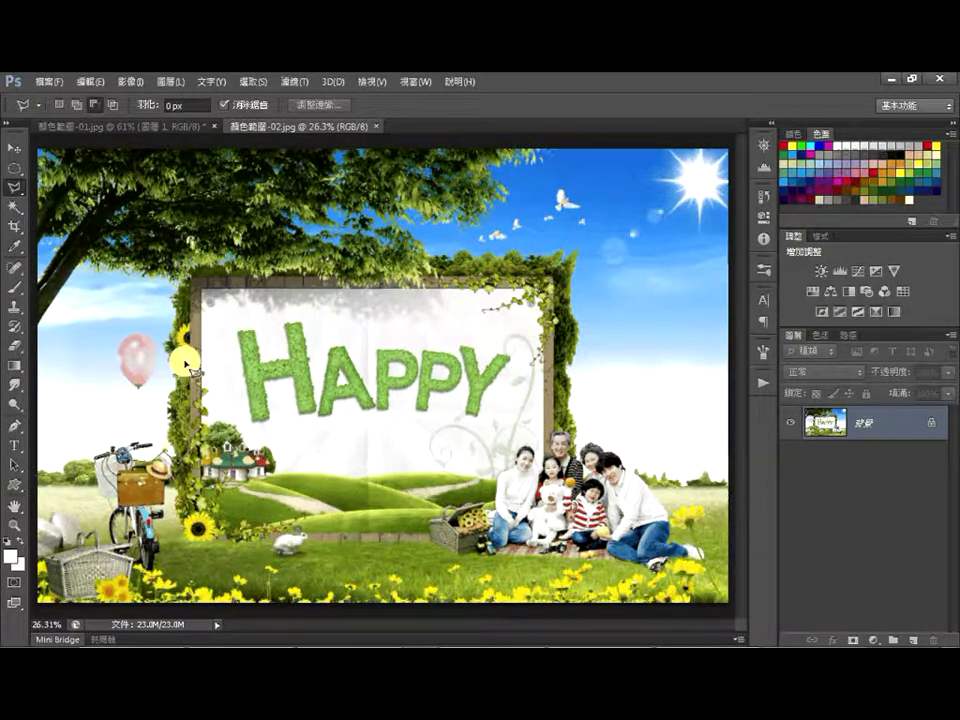
click(188, 292)
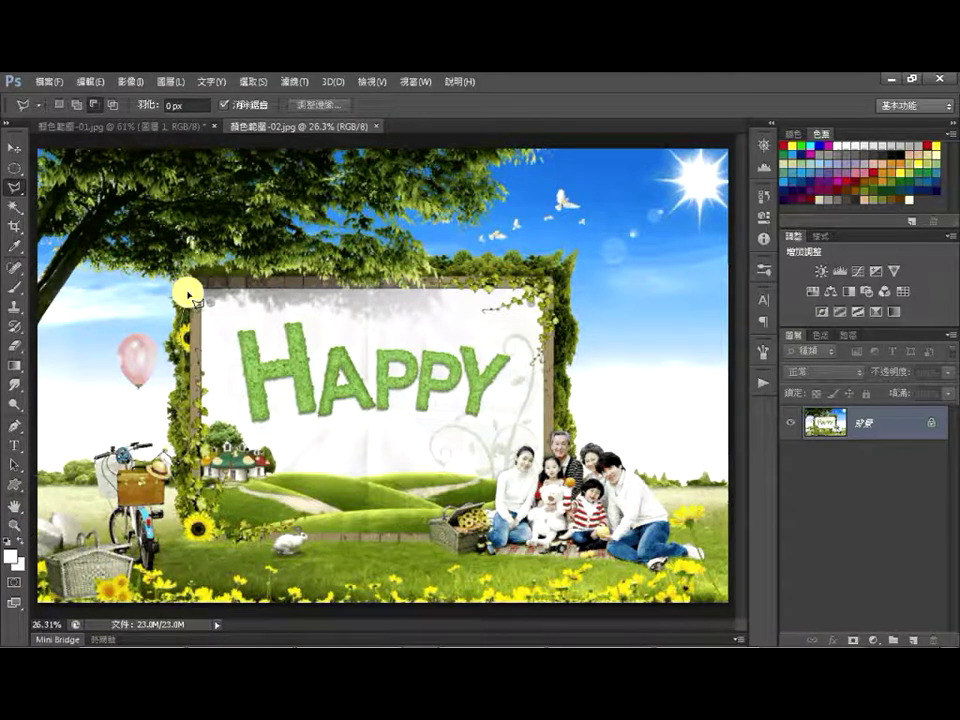
Continue the lasso outline over the HAPPY board and family, around the image's lower edge, and close it into a selection
click(564, 271)
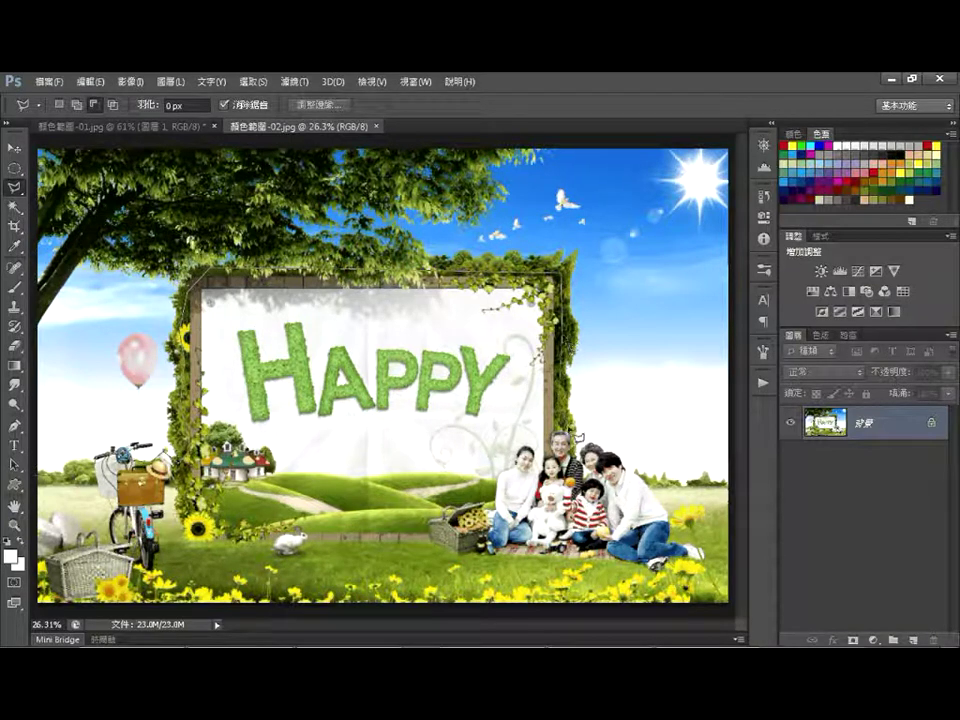
click(572, 456)
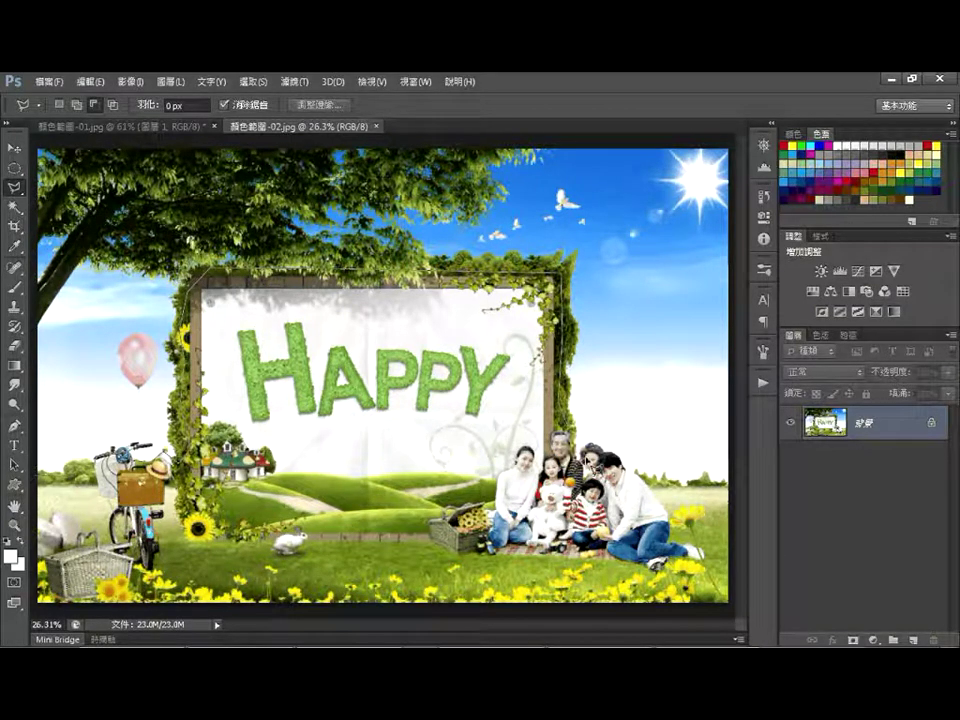
click(583, 463)
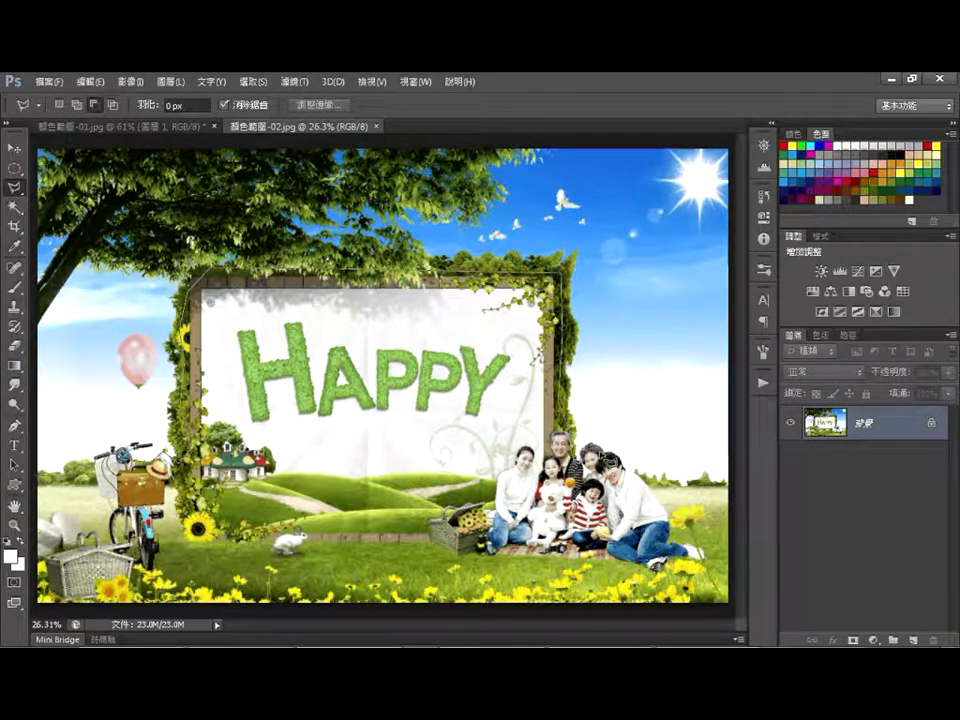
click(604, 457)
click(733, 608)
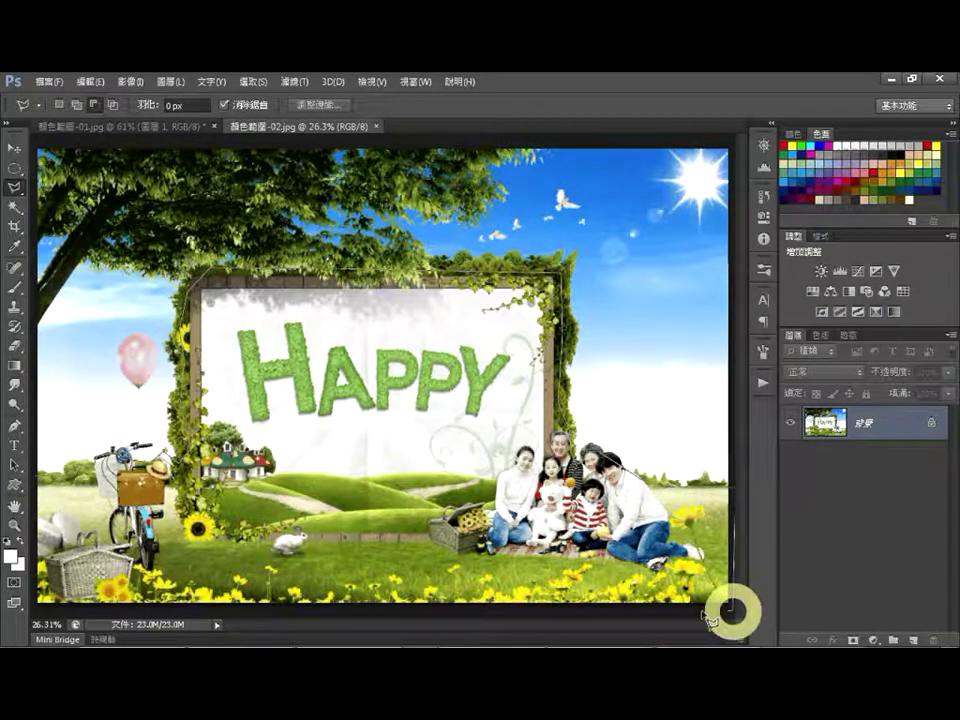
click(37, 605)
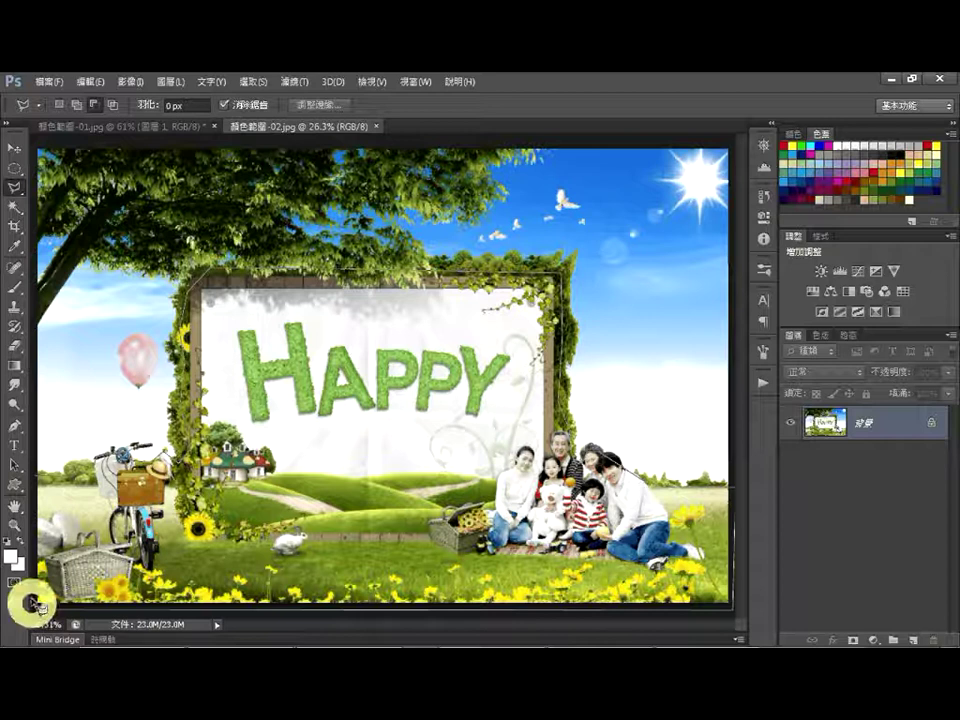
double_click(44, 490)
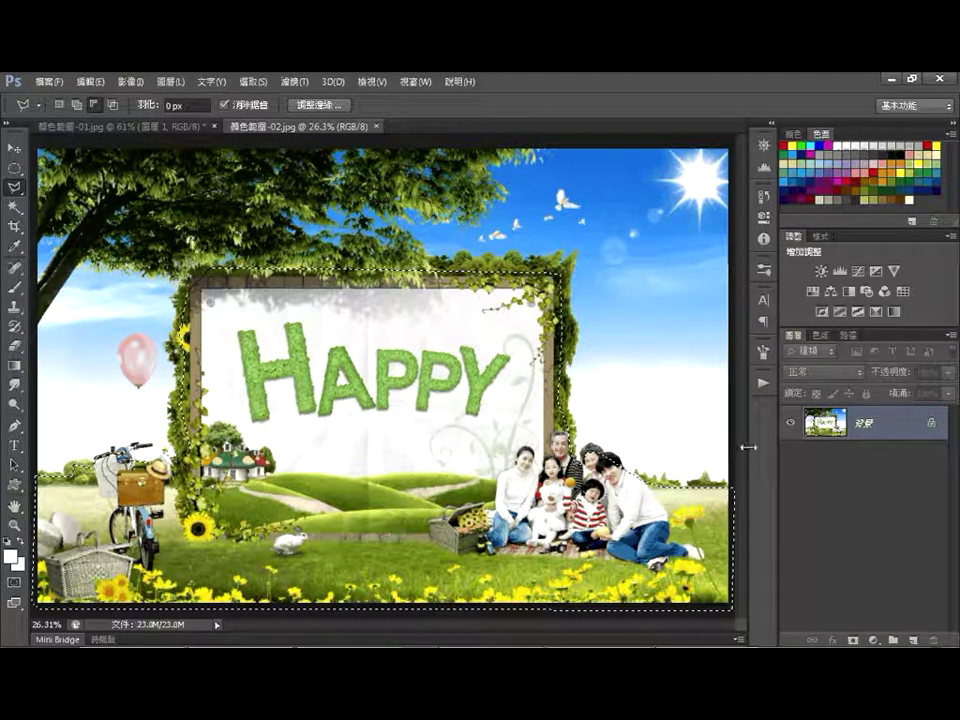
Copy the selected foreground to a new layer and check the cutout with the 背景 layer temporarily hidden
key(ctrl+j)
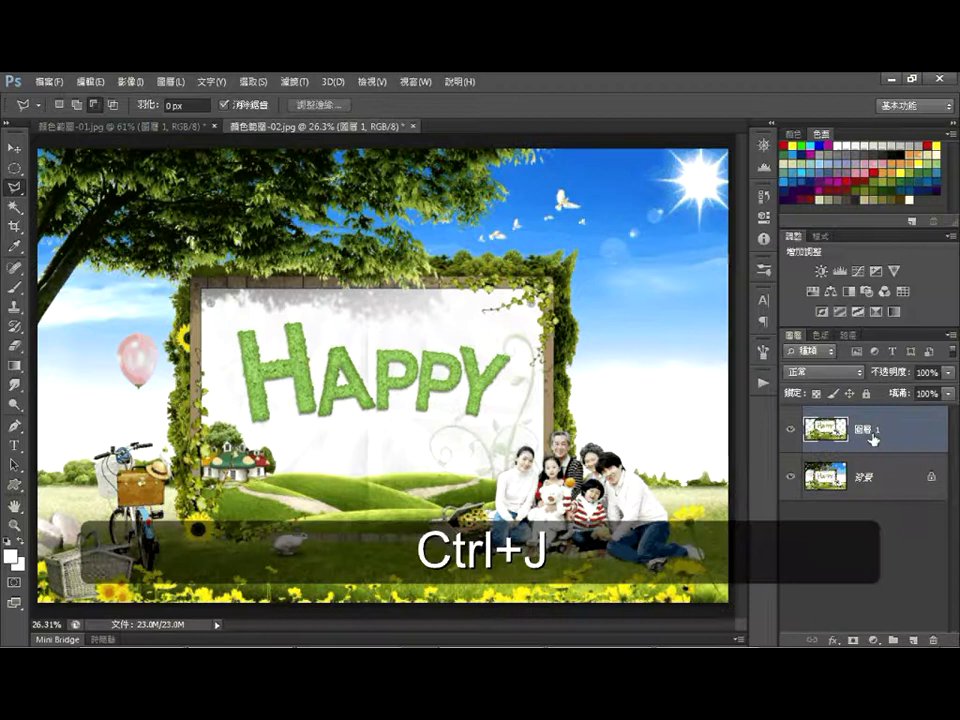
click(790, 477)
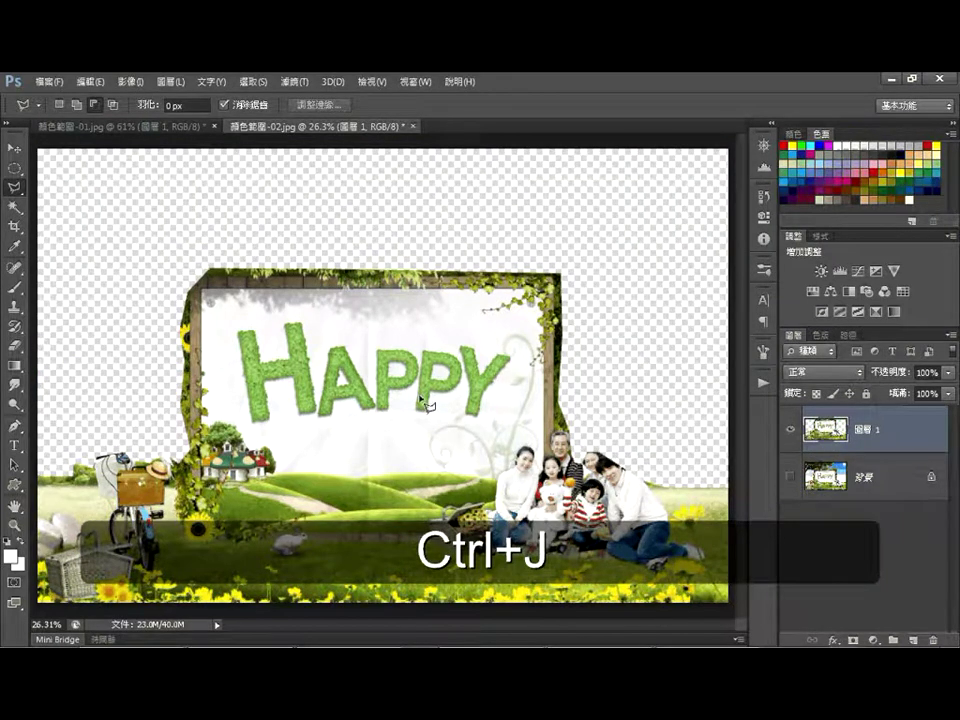
click(790, 480)
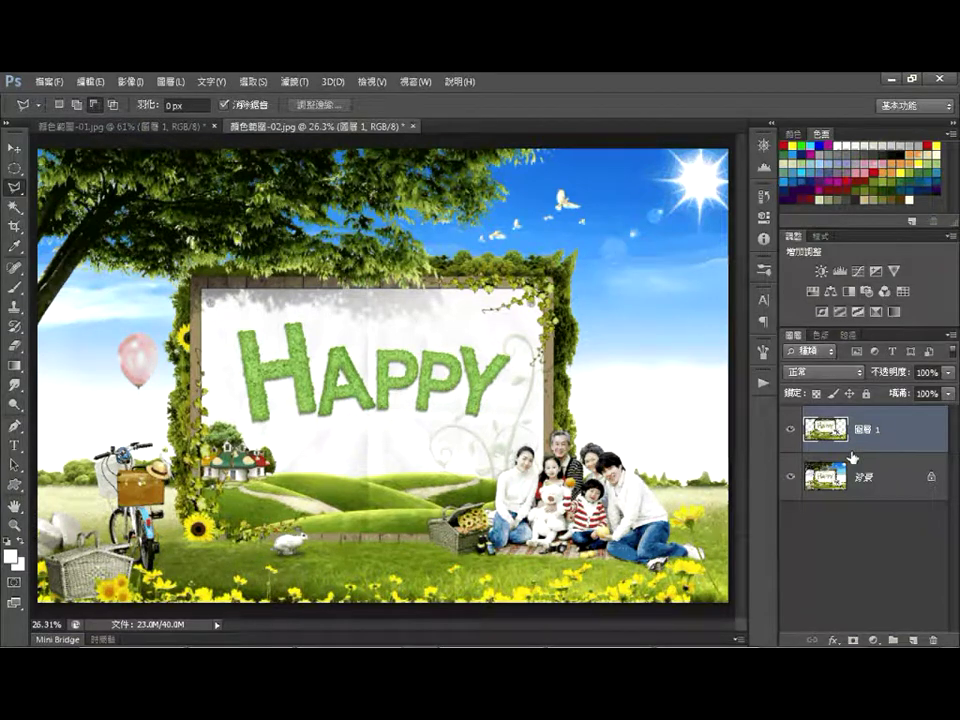
Sample the dark blue sky beside the tree on the 背景 layer with Color Range (顏色範圍)
click(866, 484)
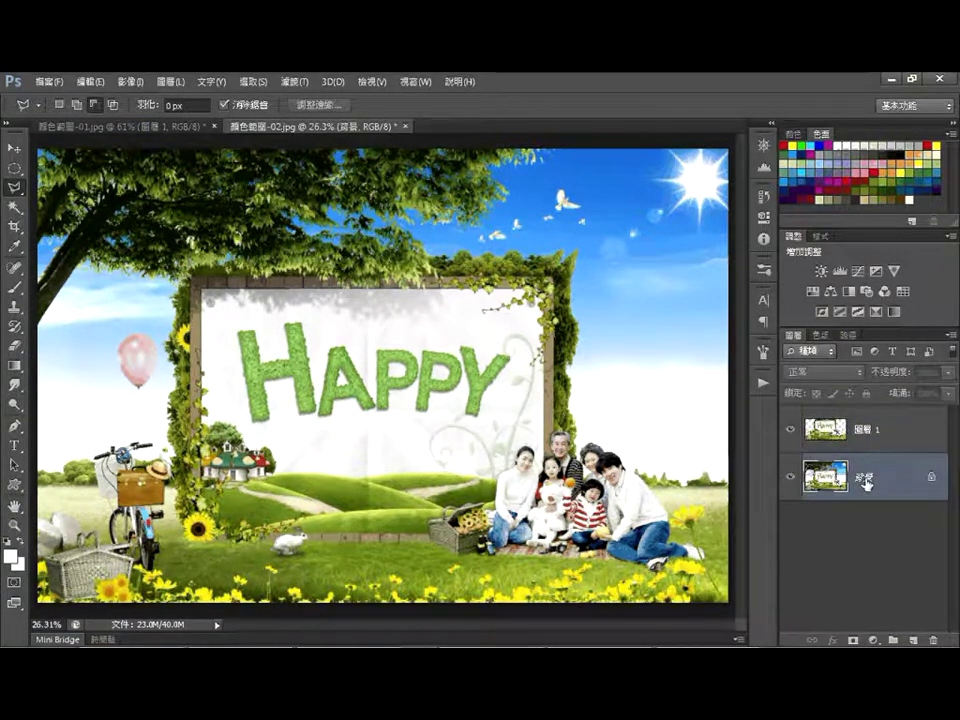
click(254, 82)
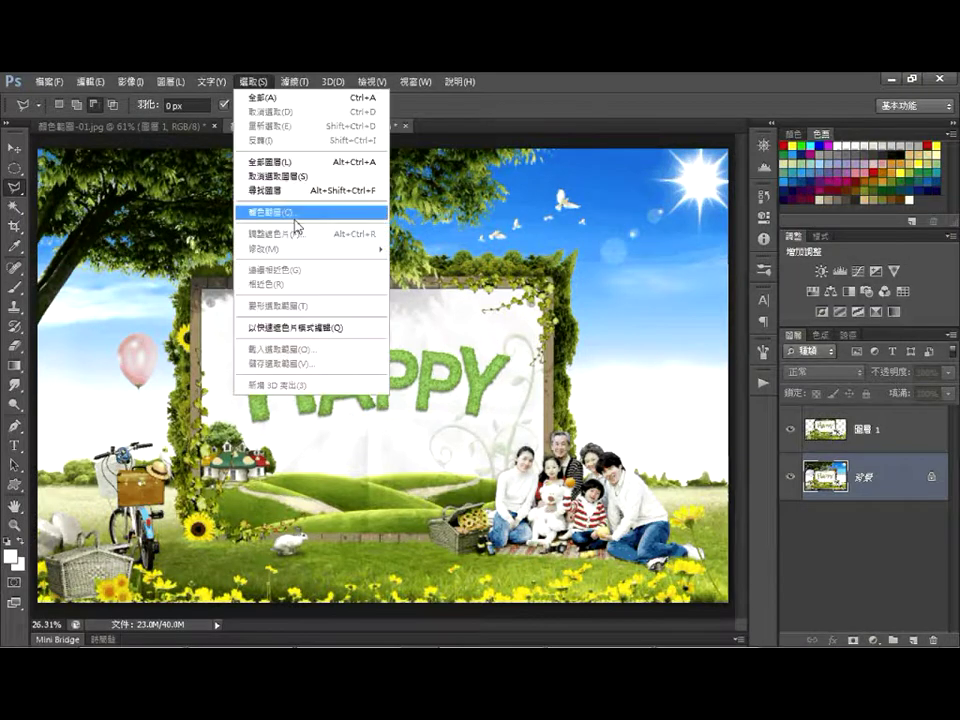
click(345, 213)
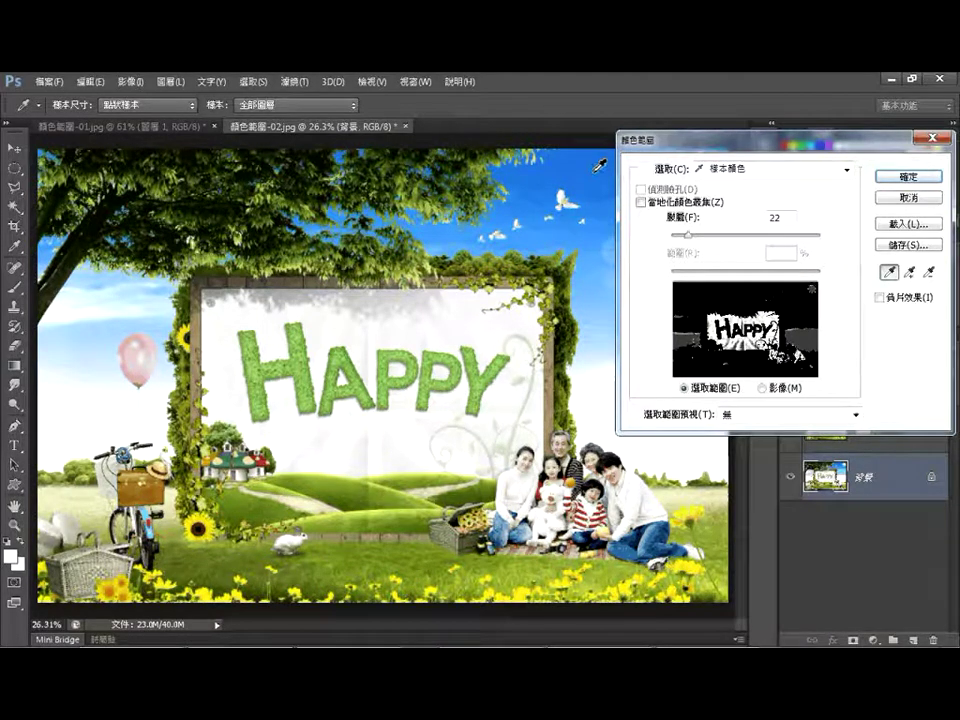
click(544, 171)
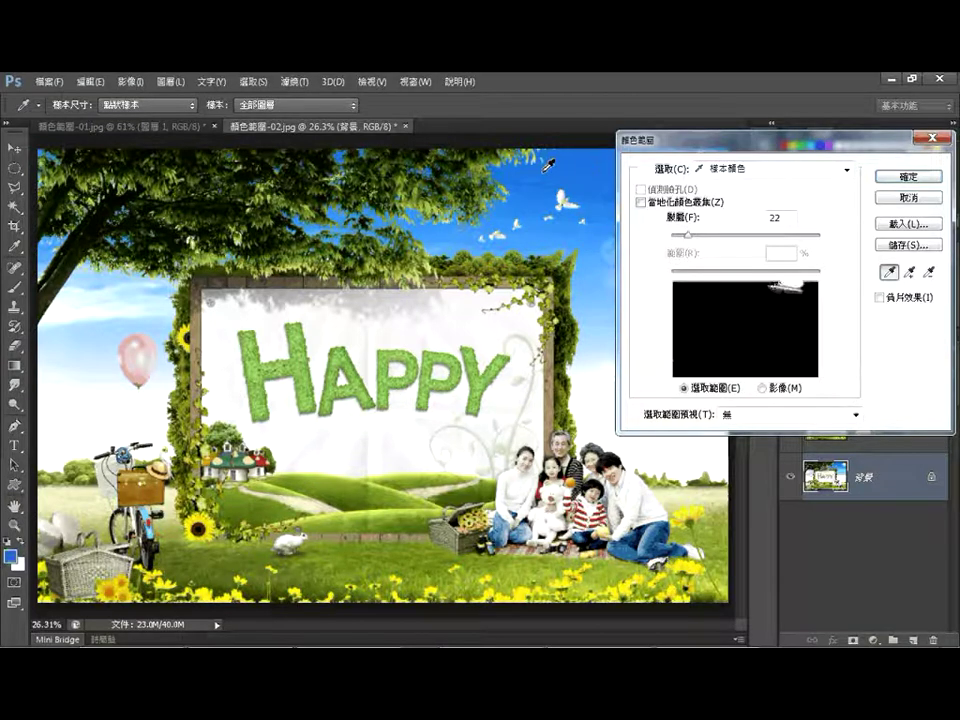
Add the mid-blue, light blue and white sky areas and the blue gaps between the tree leaves to the sample
click(910, 272)
click(599, 183)
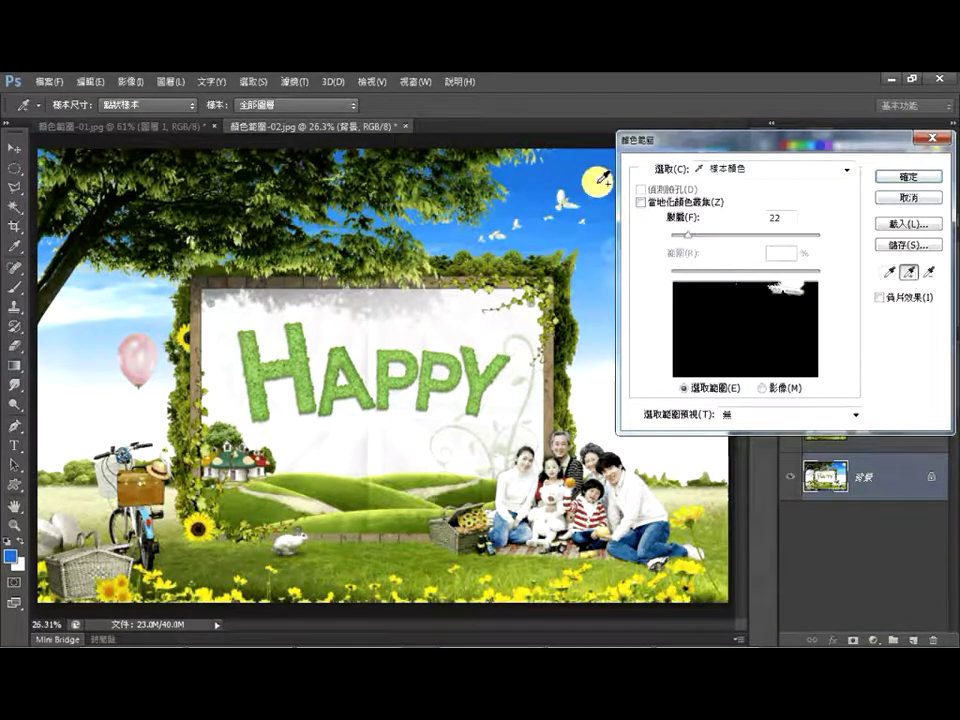
click(603, 214)
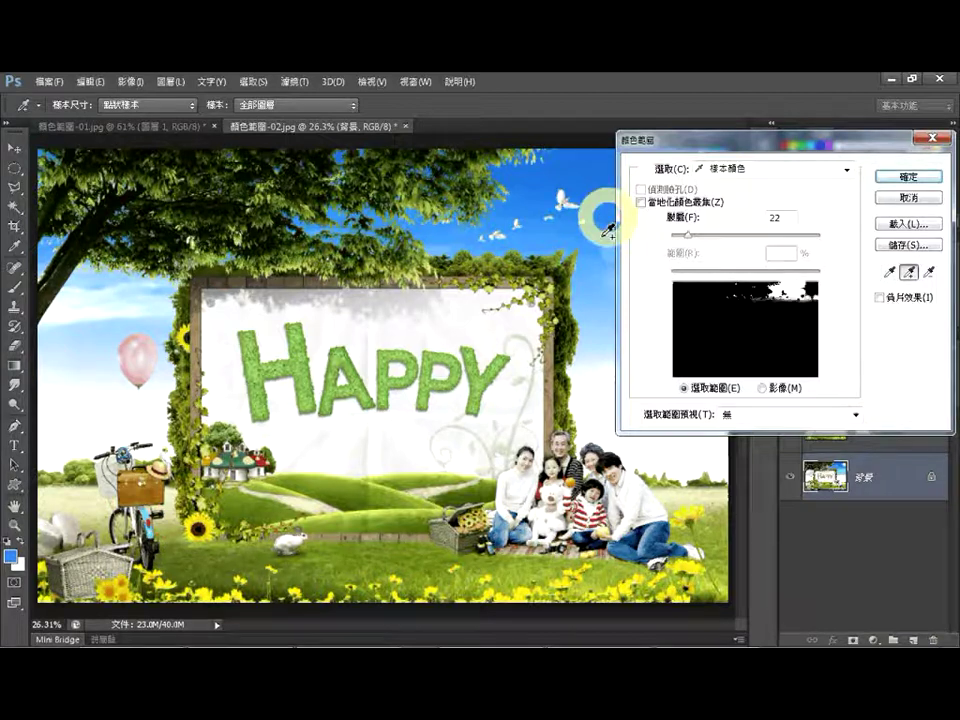
click(596, 288)
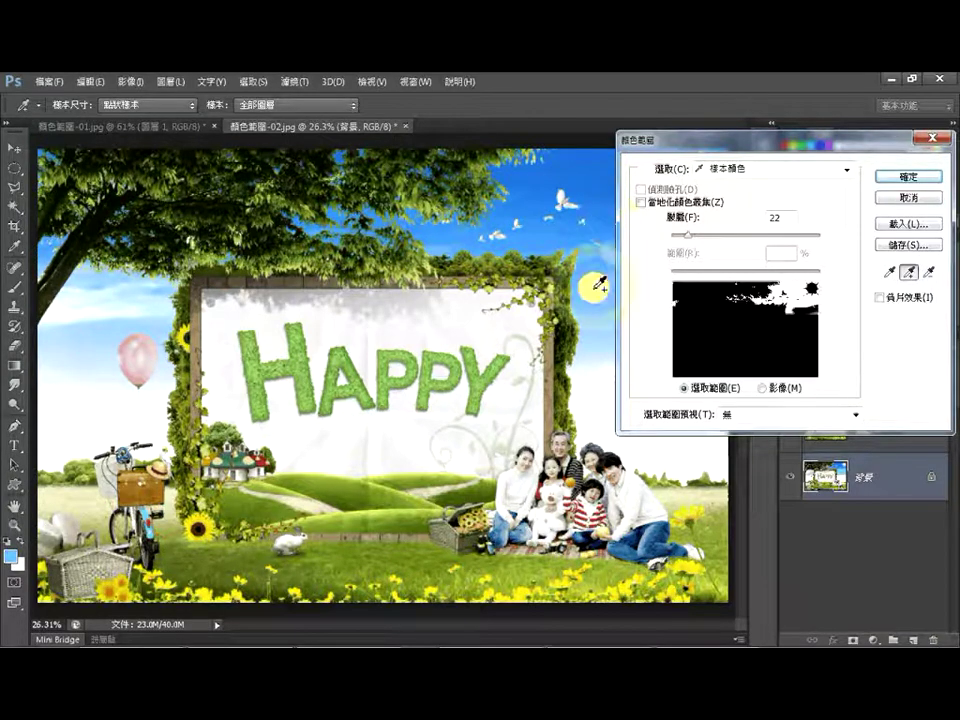
click(604, 354)
click(603, 368)
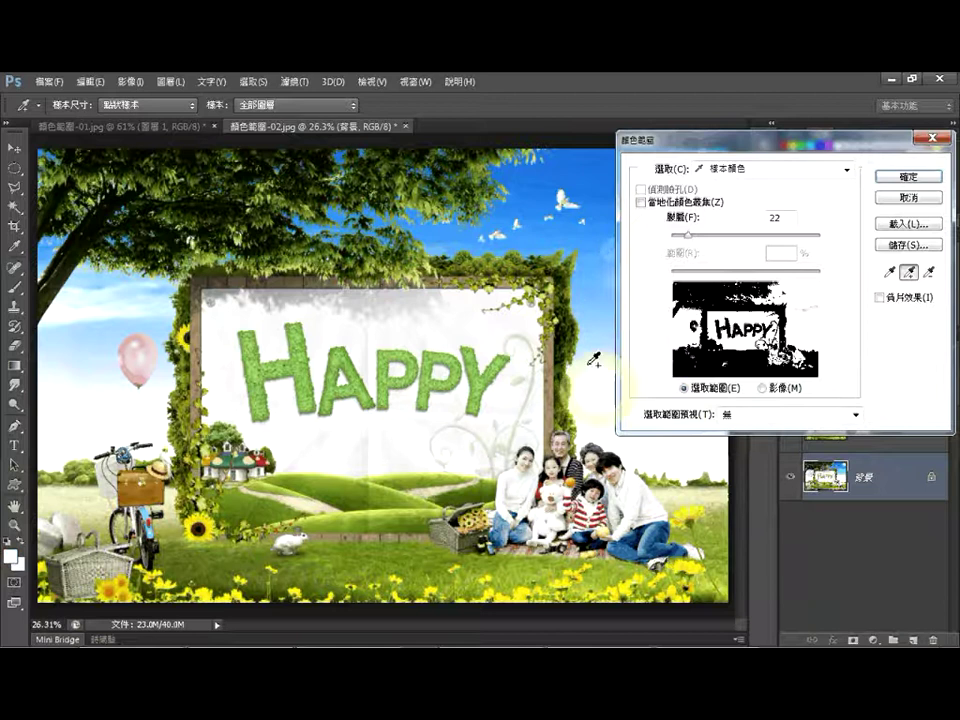
click(601, 416)
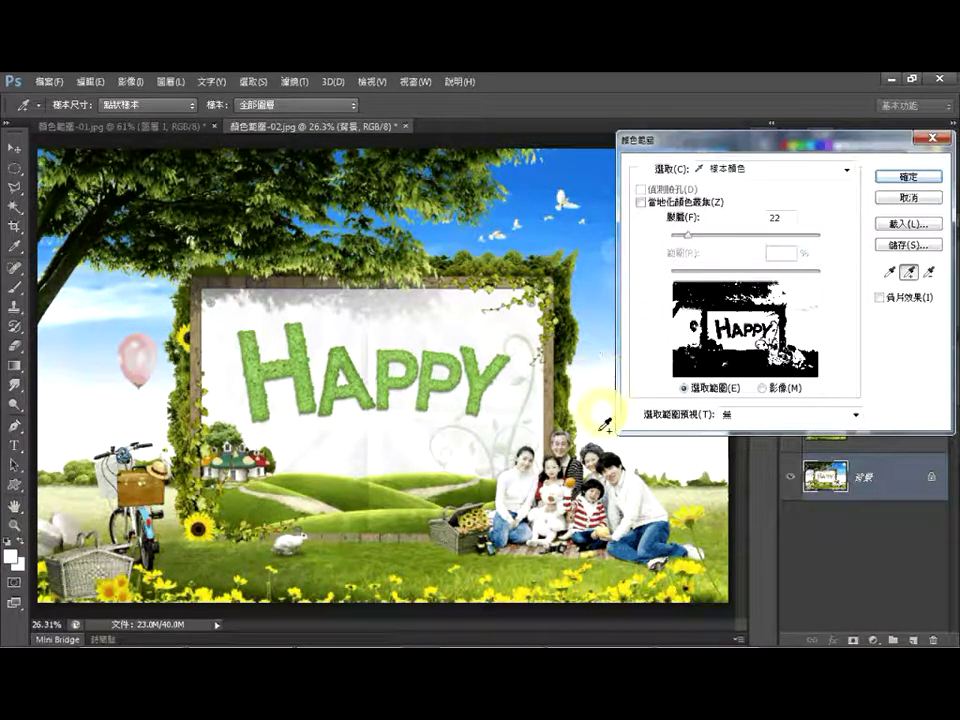
click(679, 463)
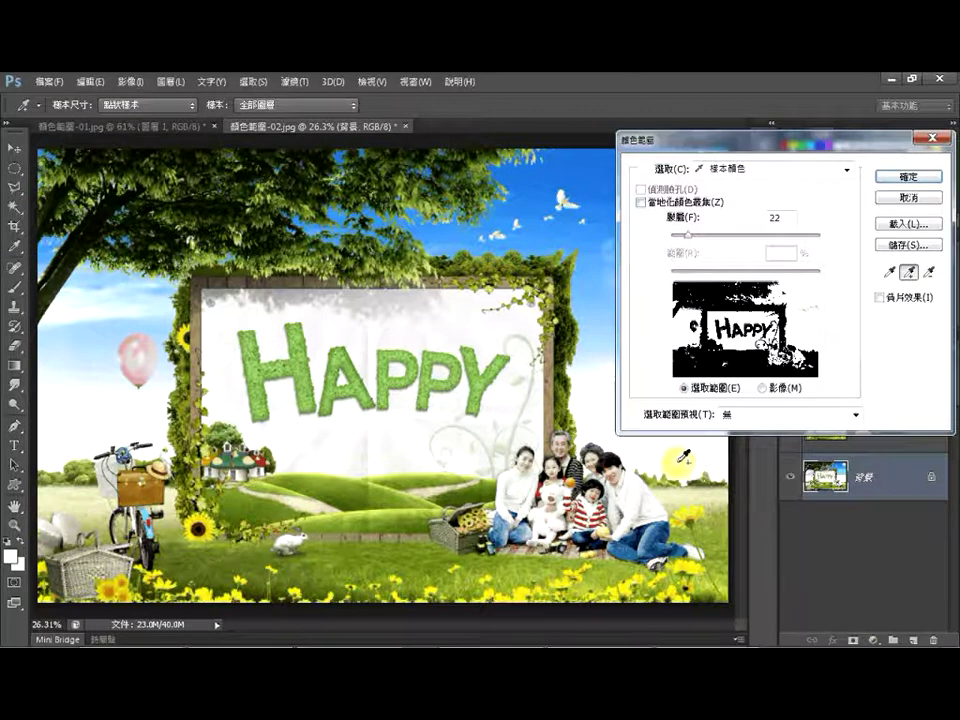
click(358, 165)
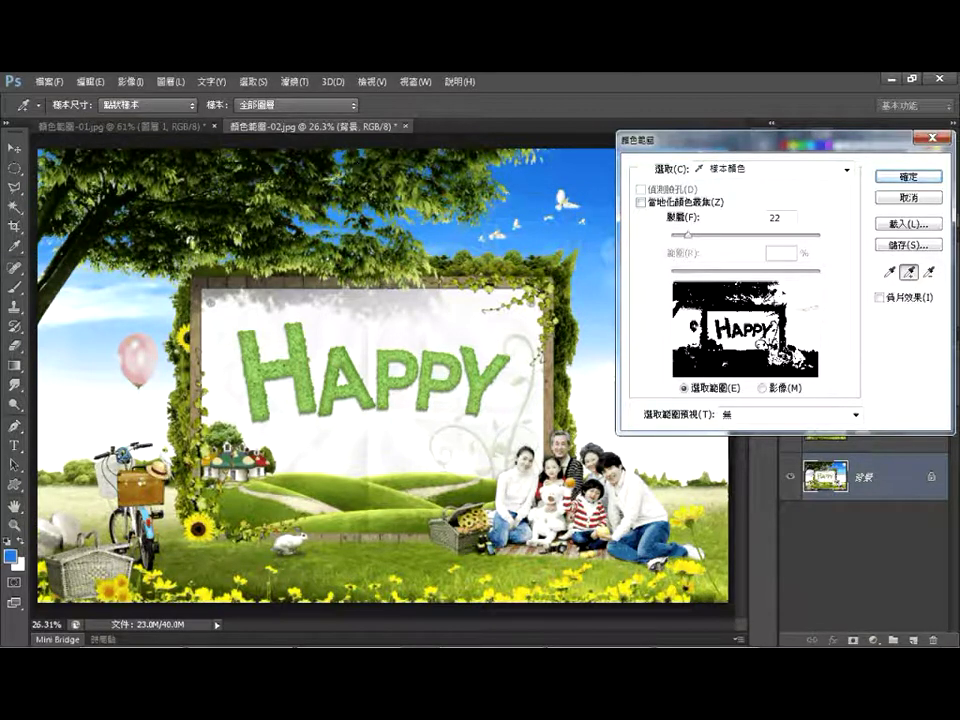
Set the Color Range fuzziness (朦朧) to 54 and apply the sky selection
click(733, 236)
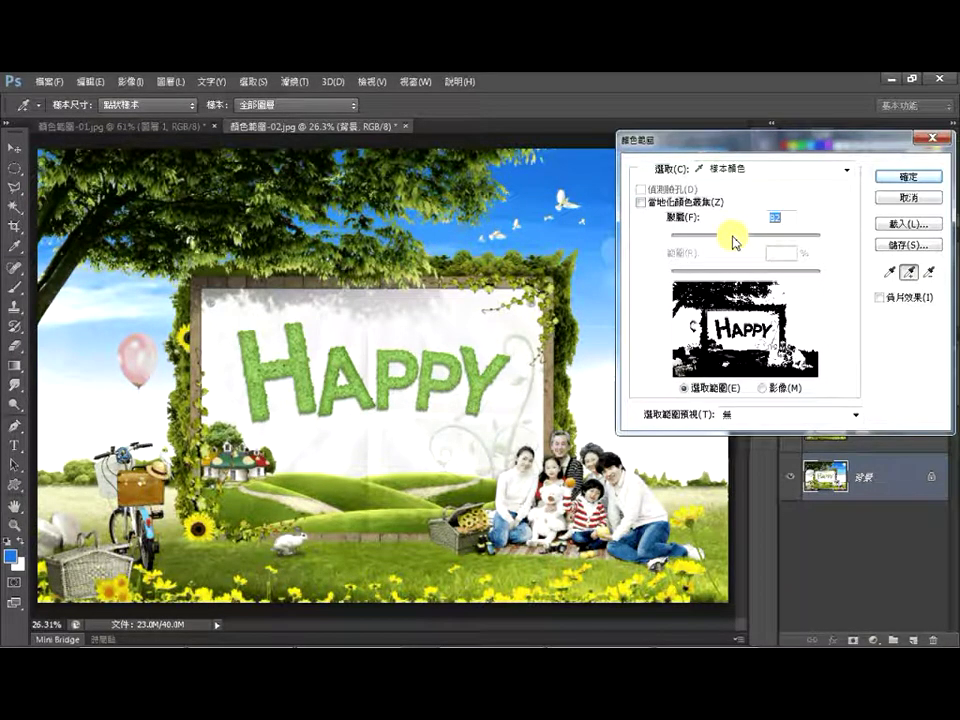
drag(735, 239, 714, 252)
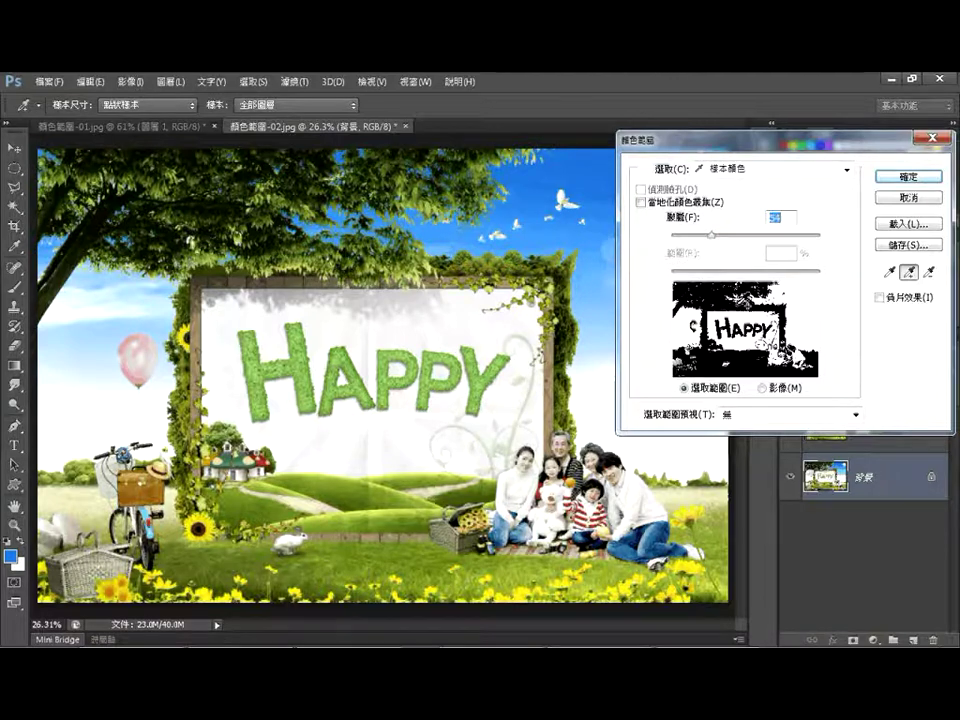
key(Escape)
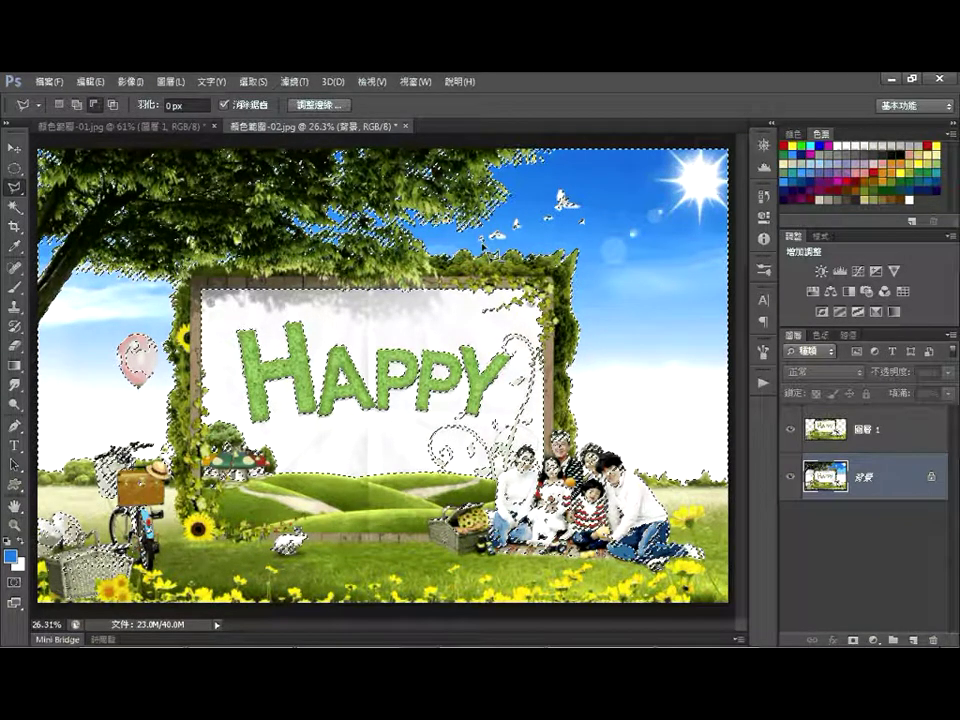
Add the white birds in the sky to the selection with the elliptical marquee, and invert the selection
click(16, 170)
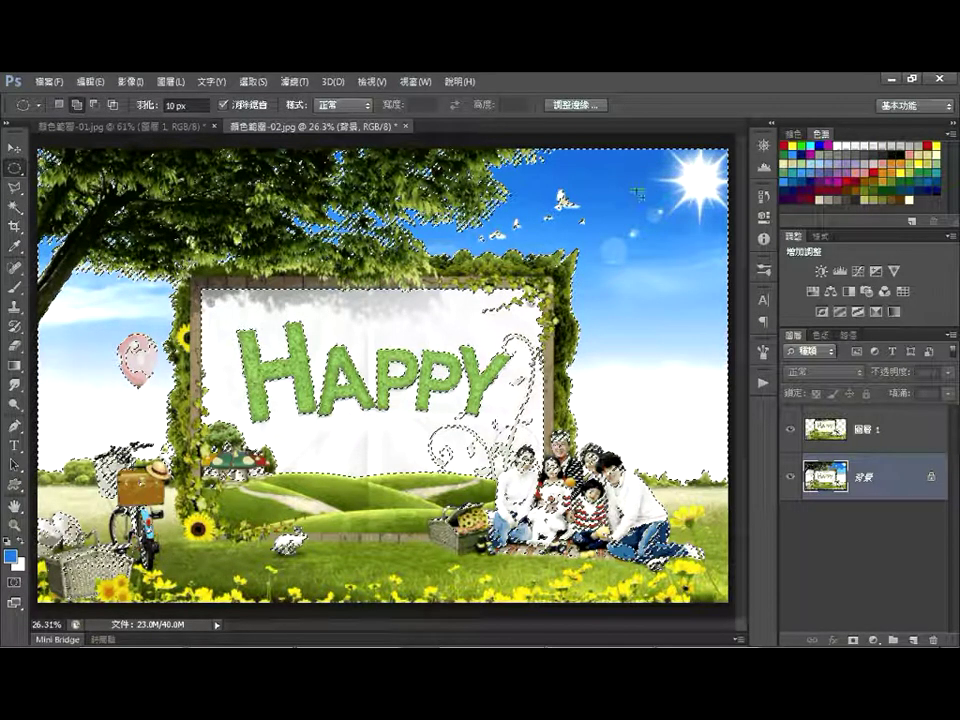
drag(545, 236, 487, 240)
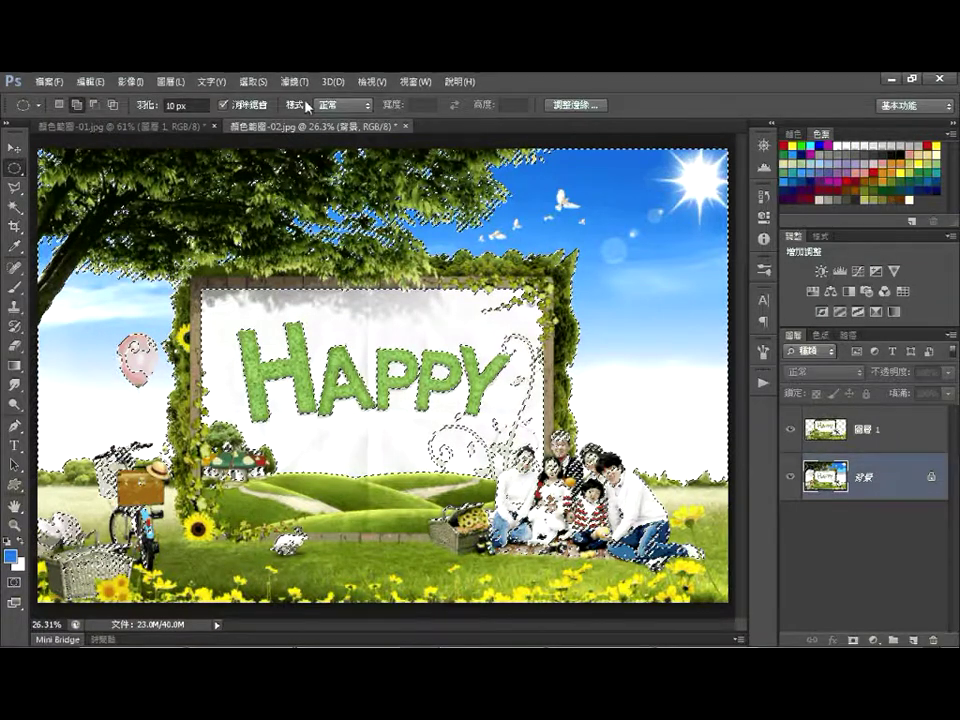
click(255, 83)
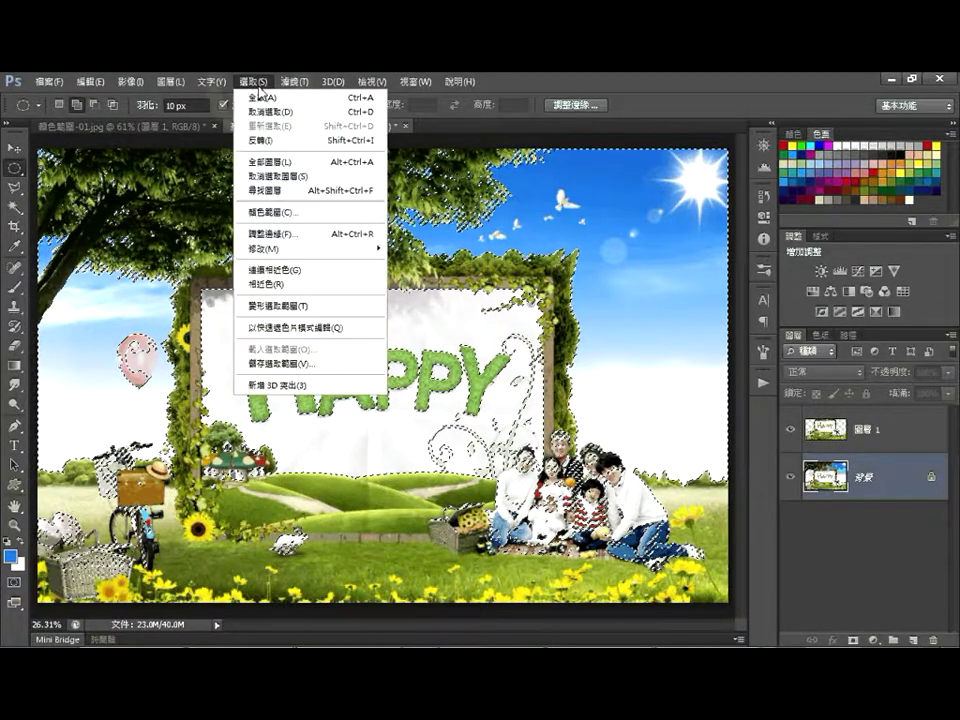
click(277, 143)
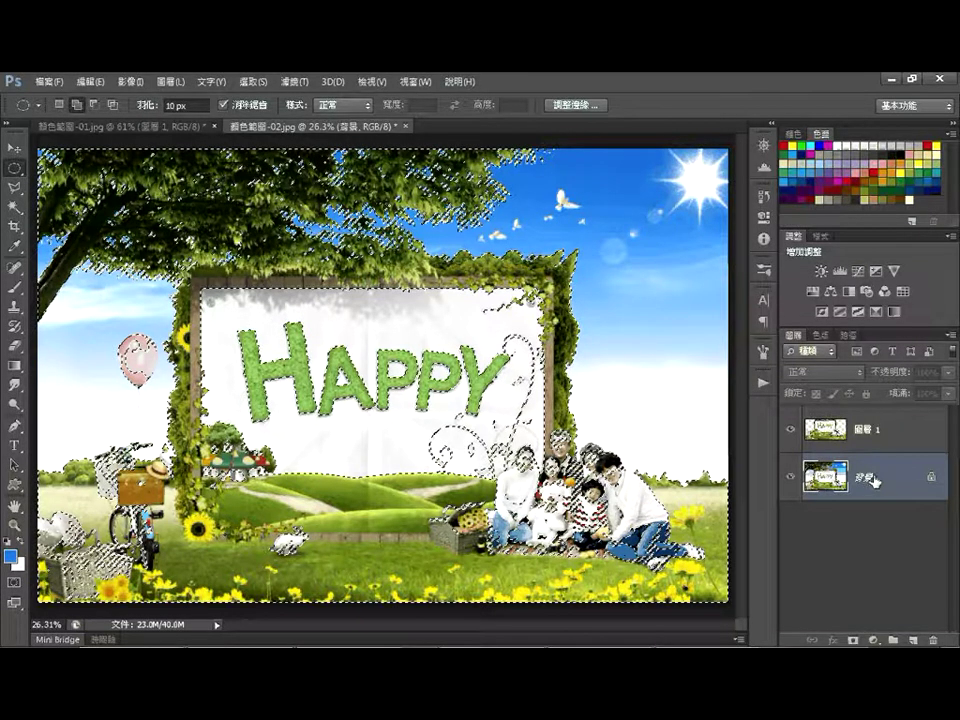
Copy the selected tree and foreground from the 背景 layer to a new layer, and hide 背景
key(ctrl+j)
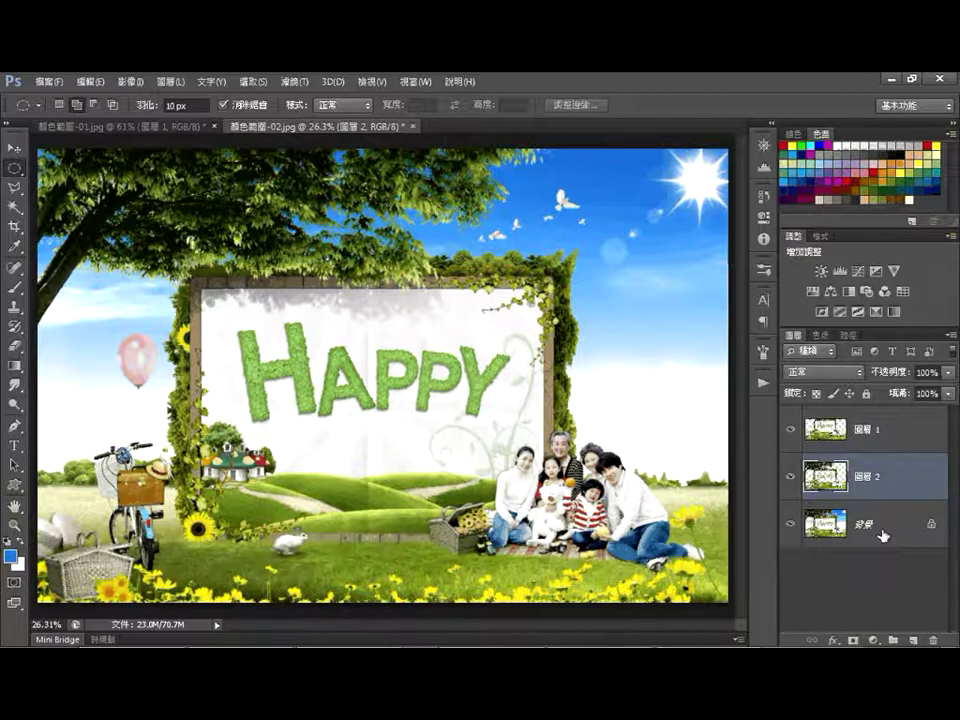
click(788, 526)
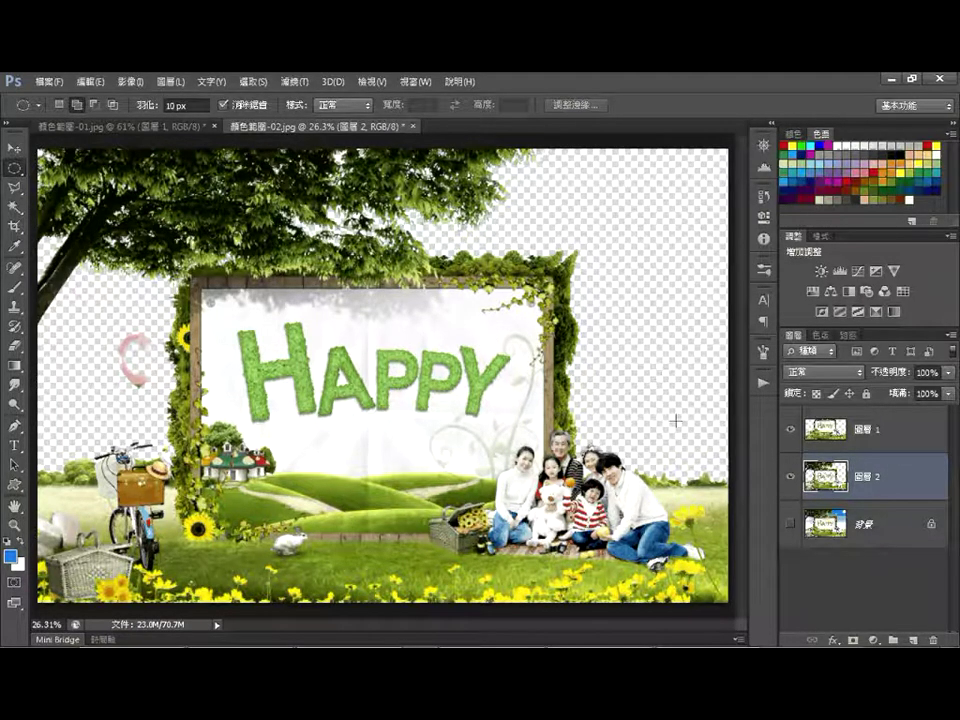
Select 圖層 1 and compare the cutouts by viewing 圖層 2 and 圖層 1 each on its own, then show both
click(853, 422)
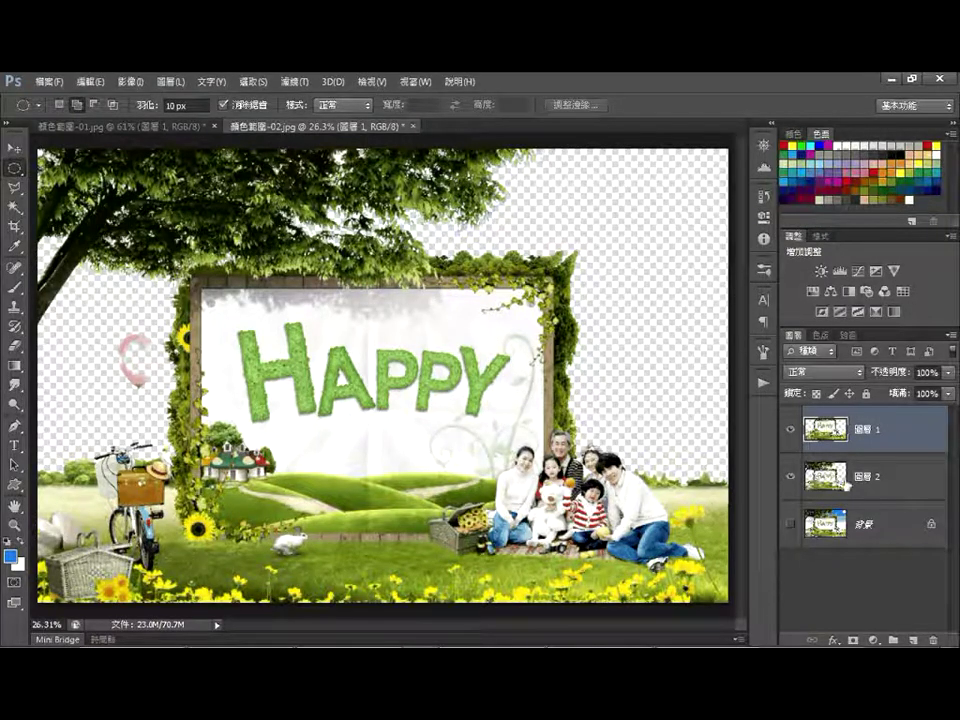
click(791, 429)
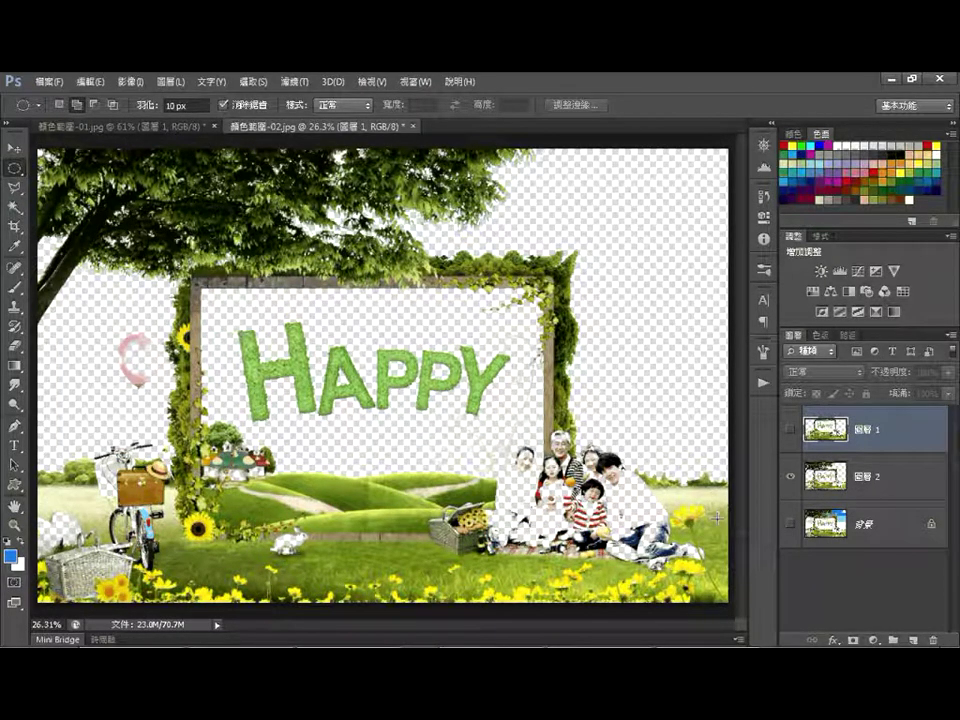
click(792, 477)
drag(792, 477, 793, 432)
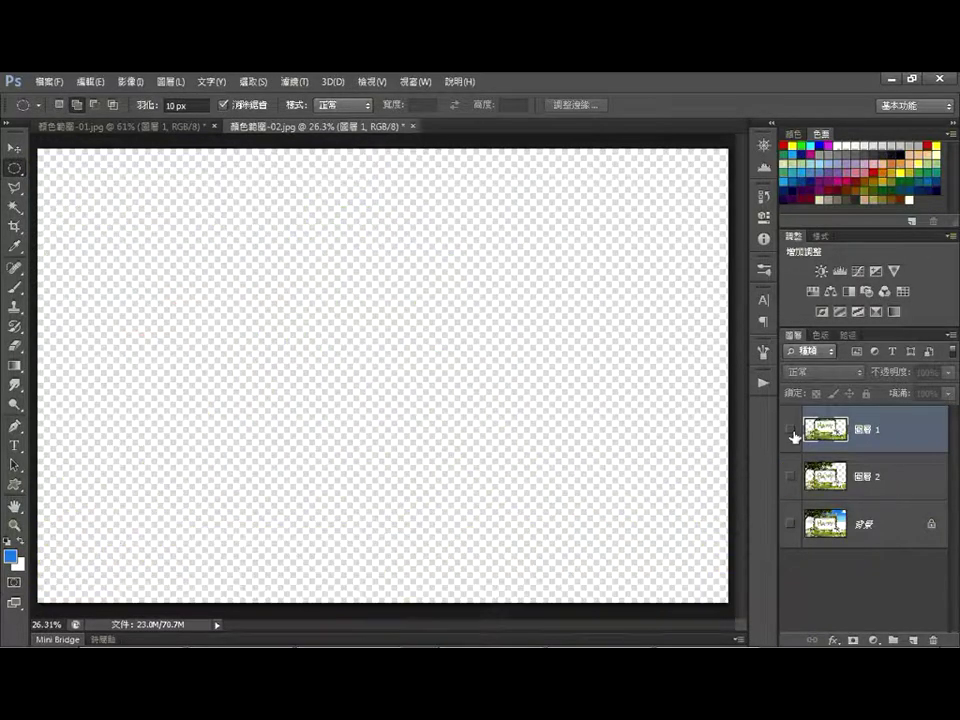
click(792, 430)
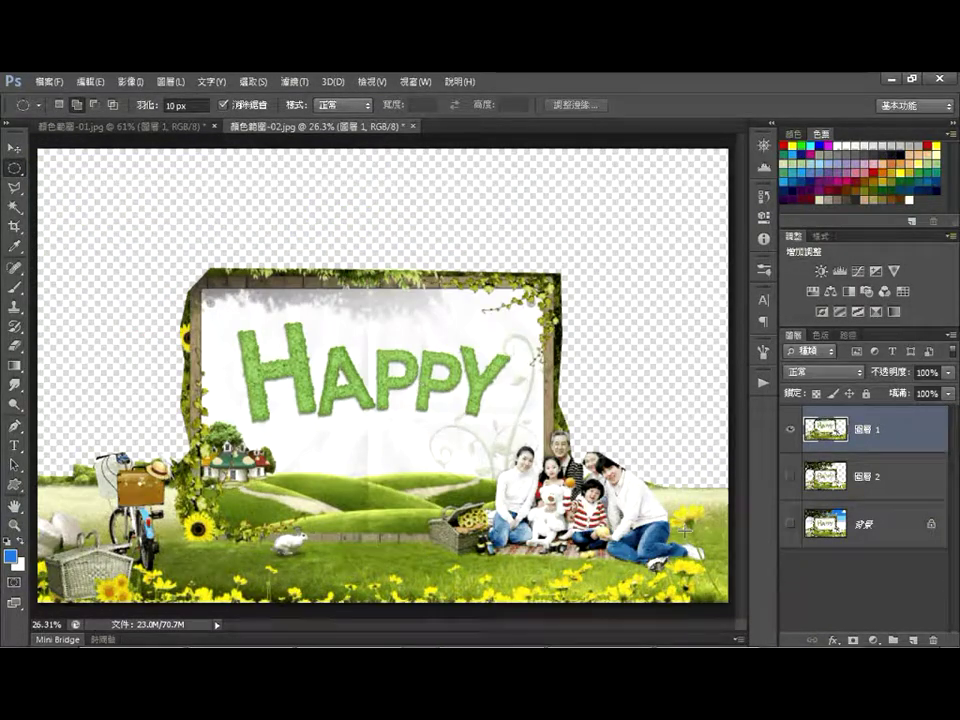
click(792, 479)
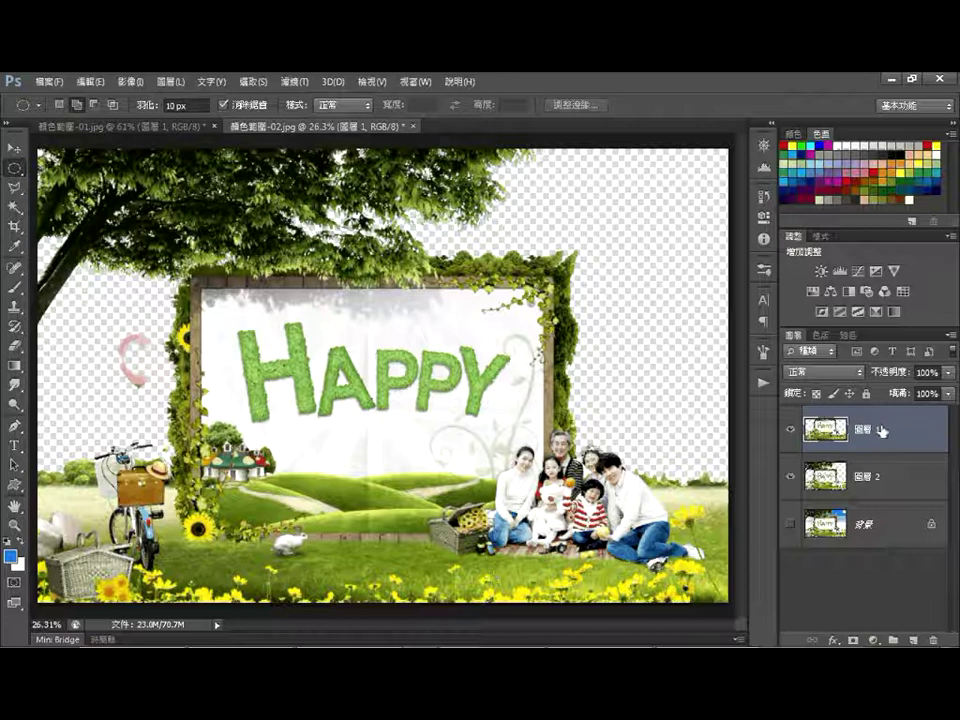
Merge 圖層 1 and 圖層 2 into a single layer
shift+click(885, 481)
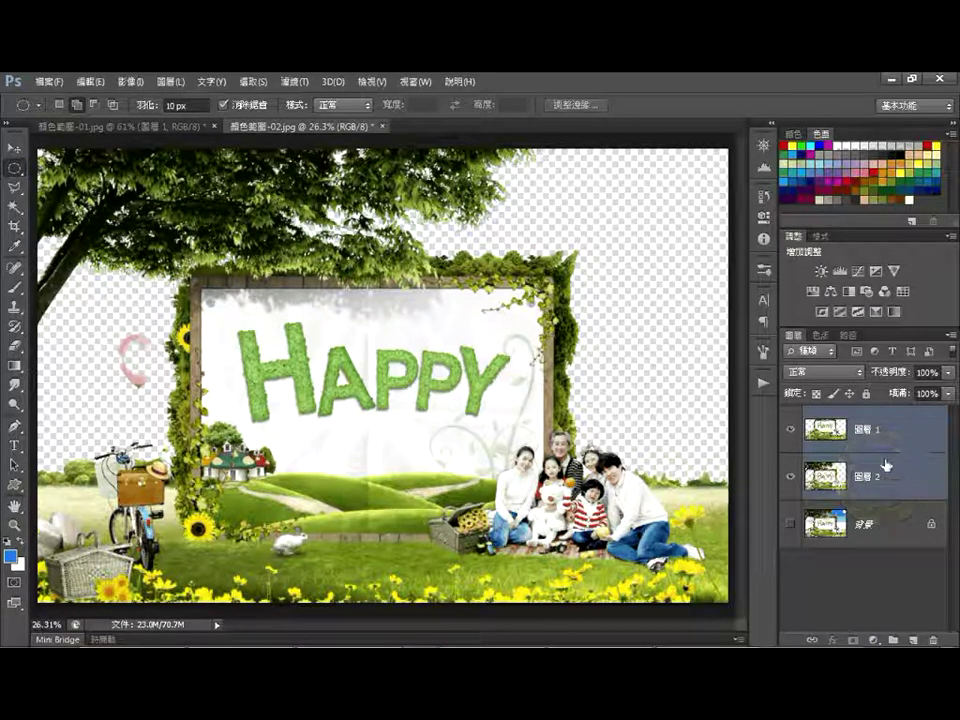
click(955, 338)
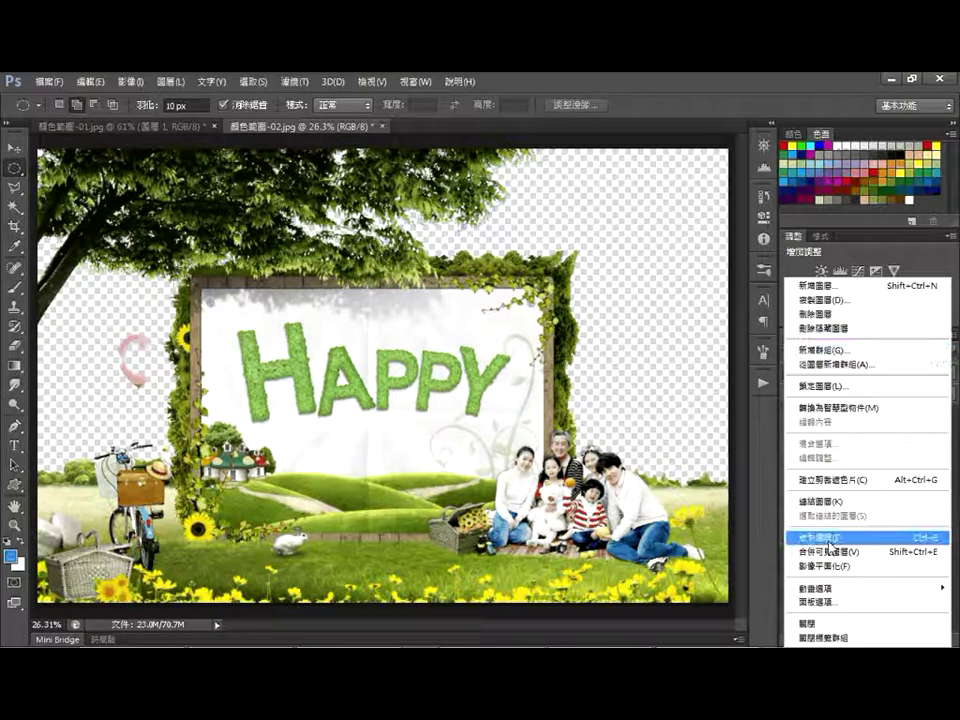
click(829, 540)
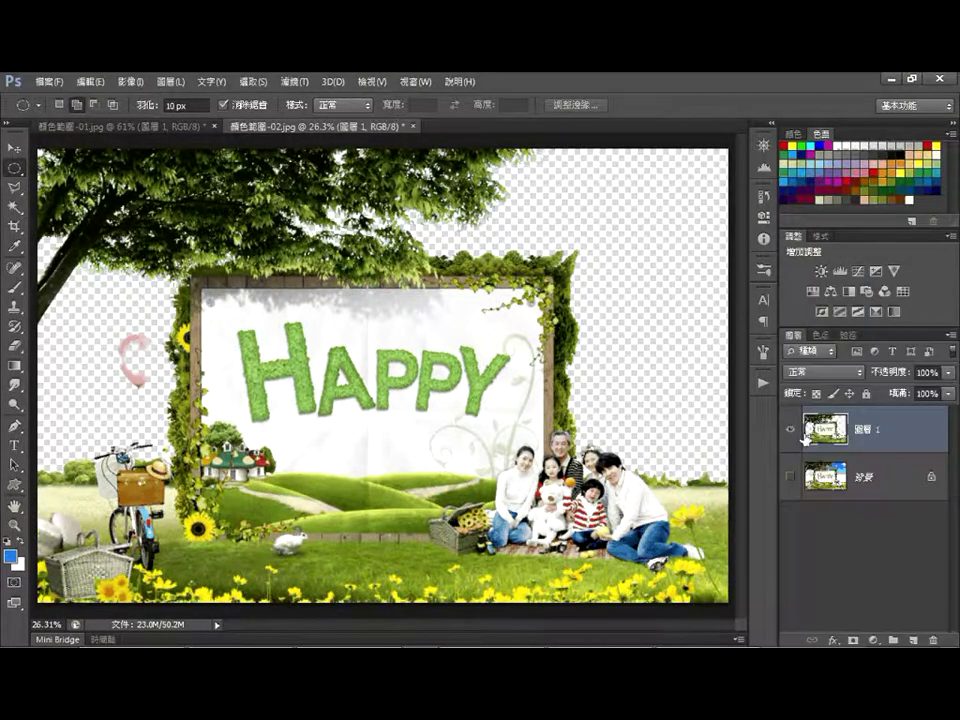